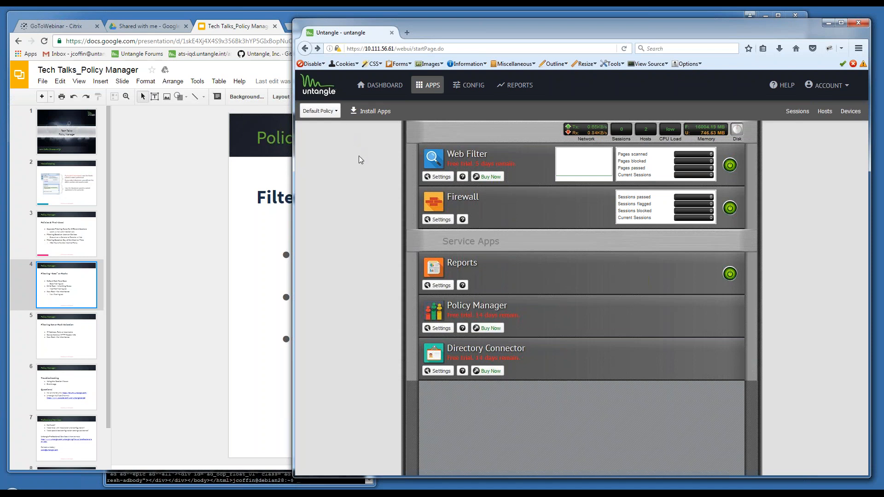
- Add cnn.com to the Web Filter's blocked sites with the description "cnn.com", keeping block and flag enabled, and save the settings
click(439, 178)
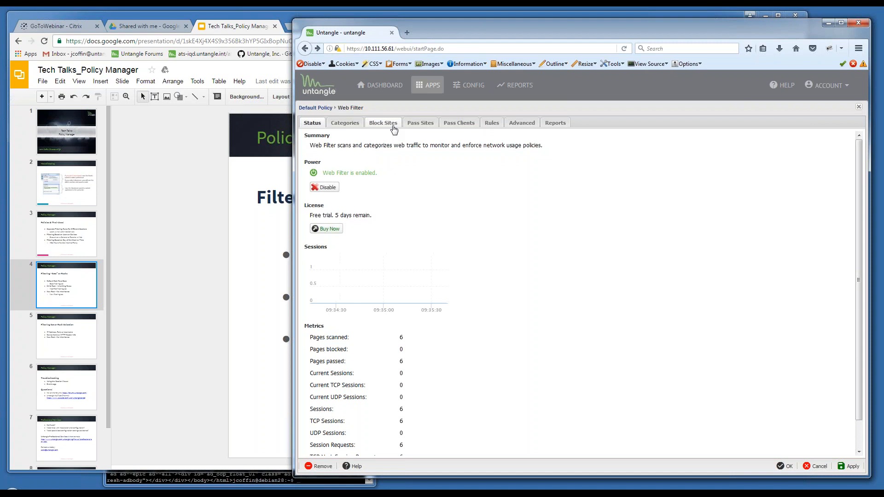
click(387, 123)
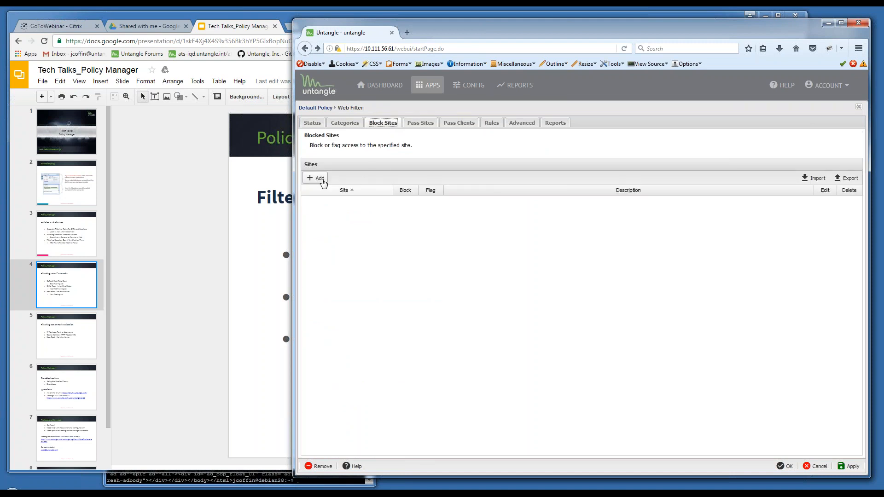
click(323, 181)
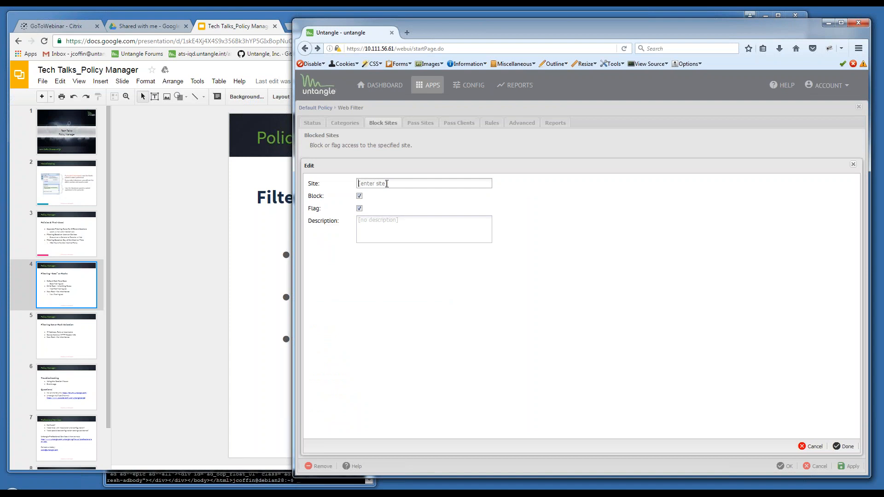
text(cnn.com)
drag(391, 183, 345, 183)
middle_click(402, 228)
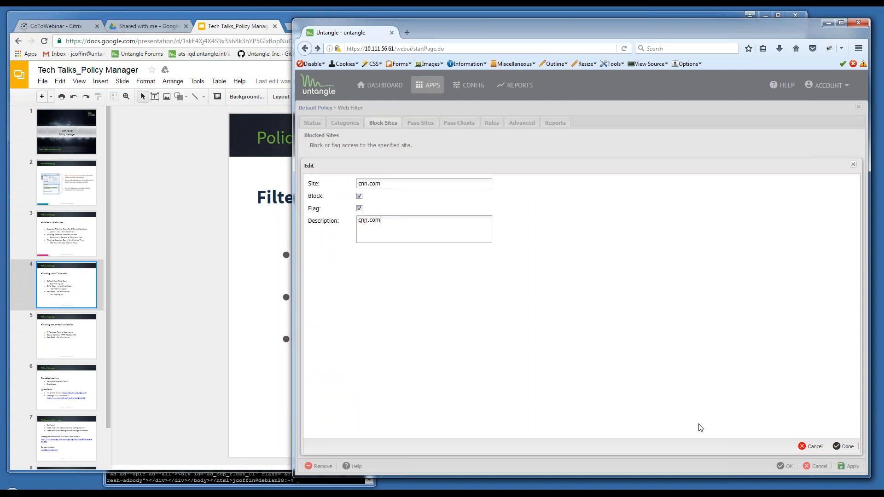
click(848, 447)
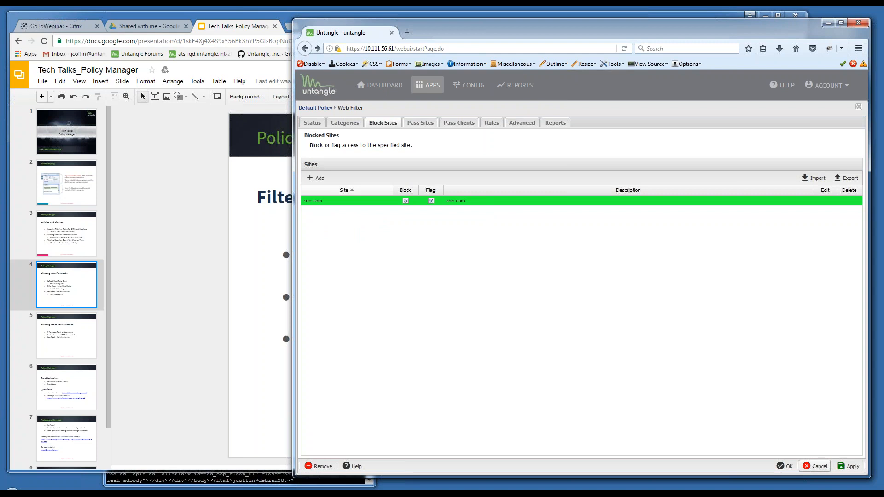
click(786, 468)
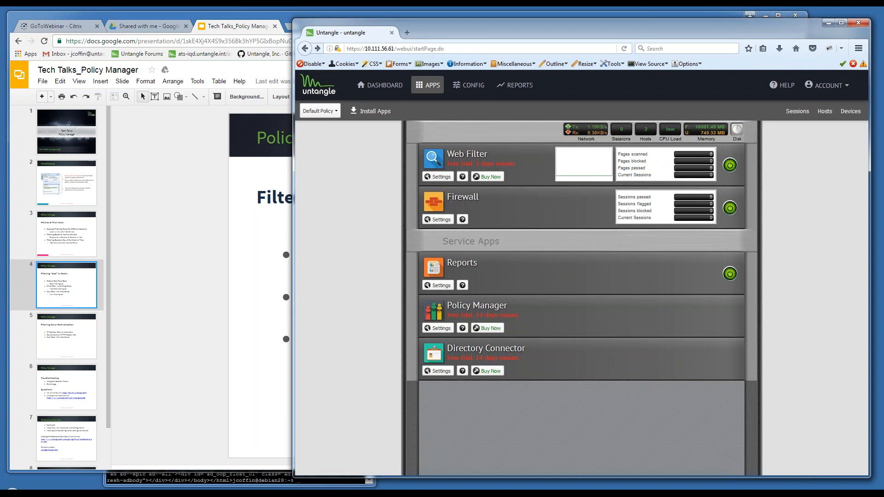
- Switch to the terminal and rerun the command wget -q -O - cnn.com to test the site block
click(271, 481)
key(Up)
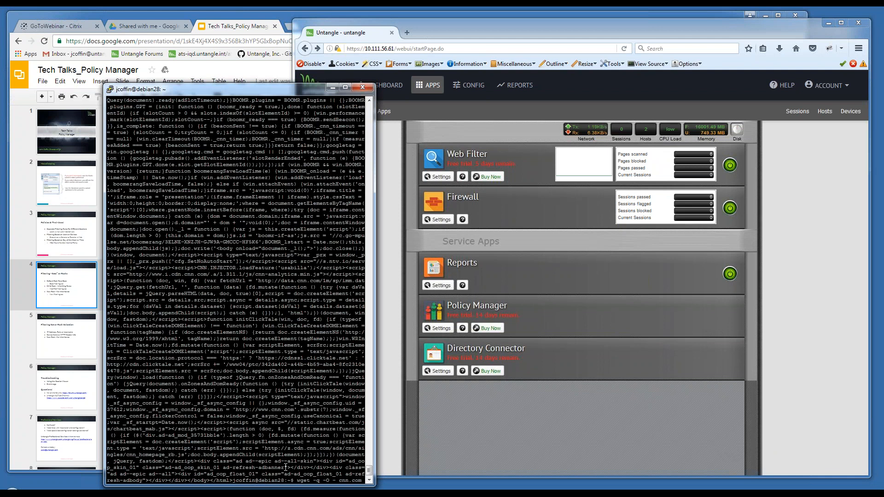
key(Return)
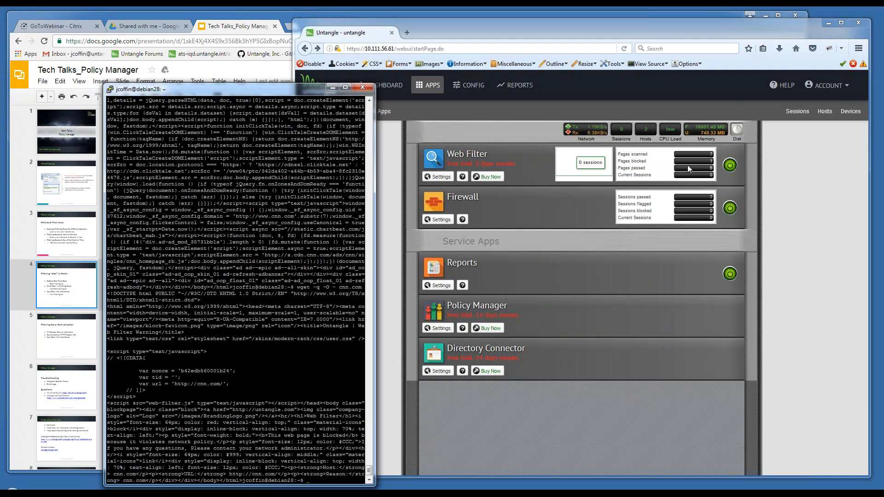
- Switch back to the Untangle browser window and refresh the Web Filter's Blocked Web Events report
click(624, 161)
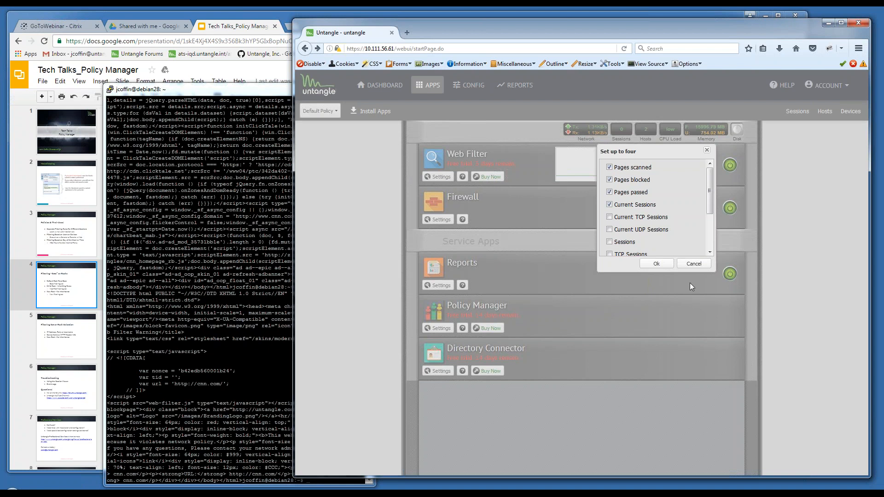
click(693, 264)
click(438, 177)
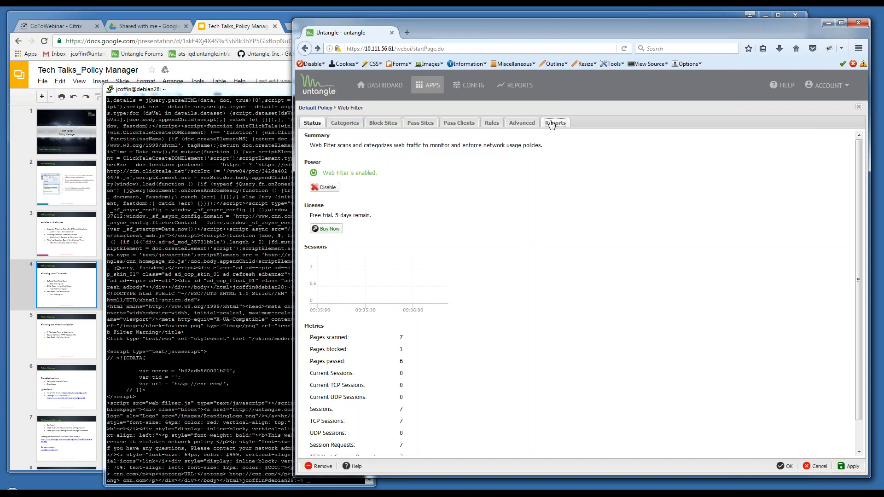
click(551, 123)
scroll(385, 405, down, 6)
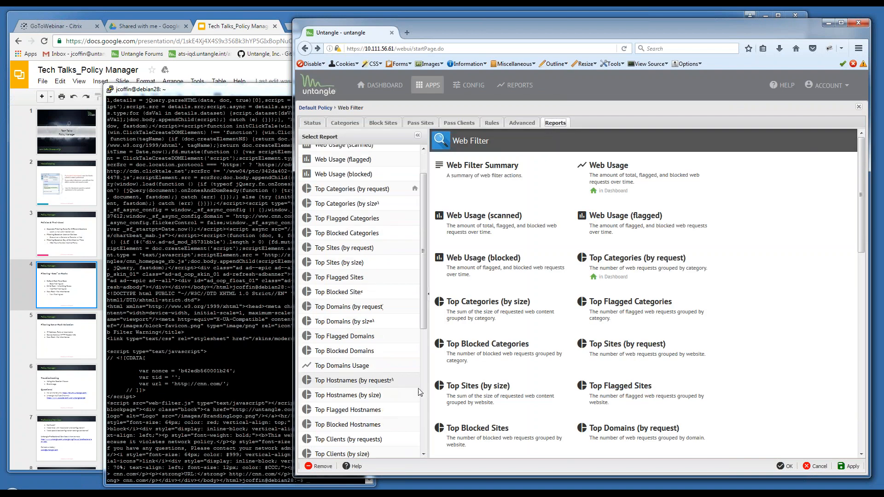
scroll(380, 420, down, 3)
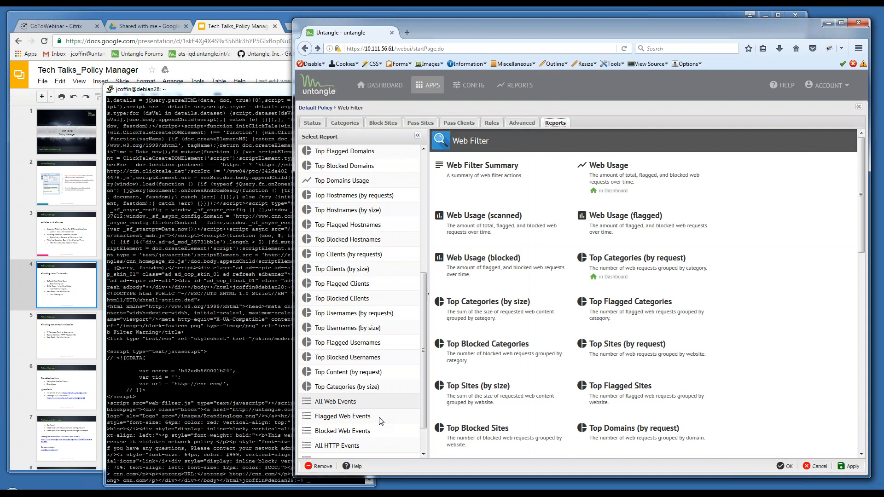
click(361, 401)
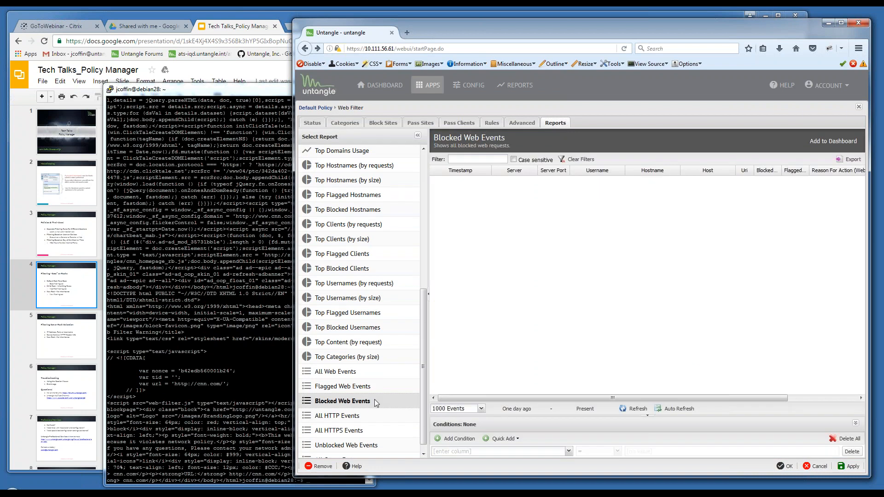
click(644, 410)
- Check the Web Filter's Flagged Web Events report and its list of blocked sites
click(357, 386)
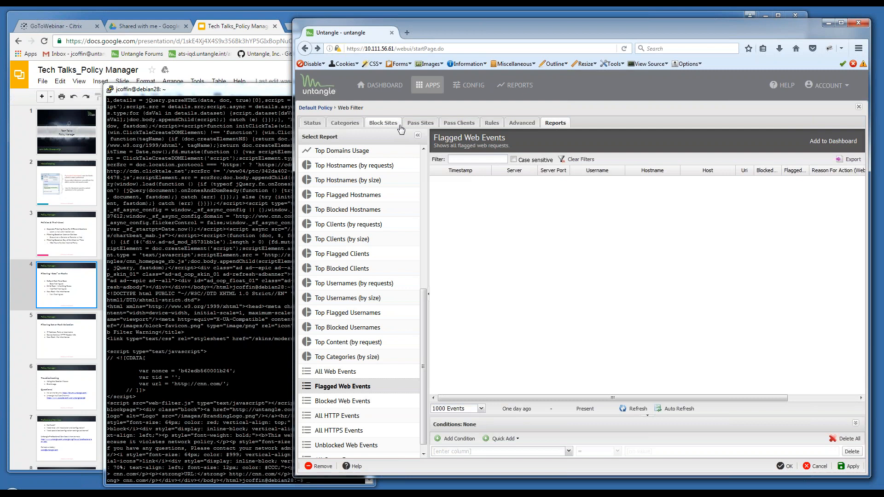
click(391, 125)
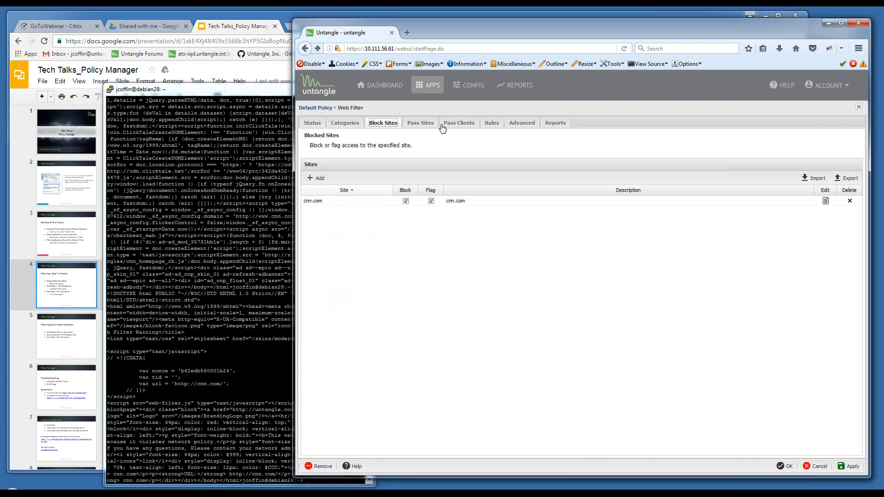
click(552, 123)
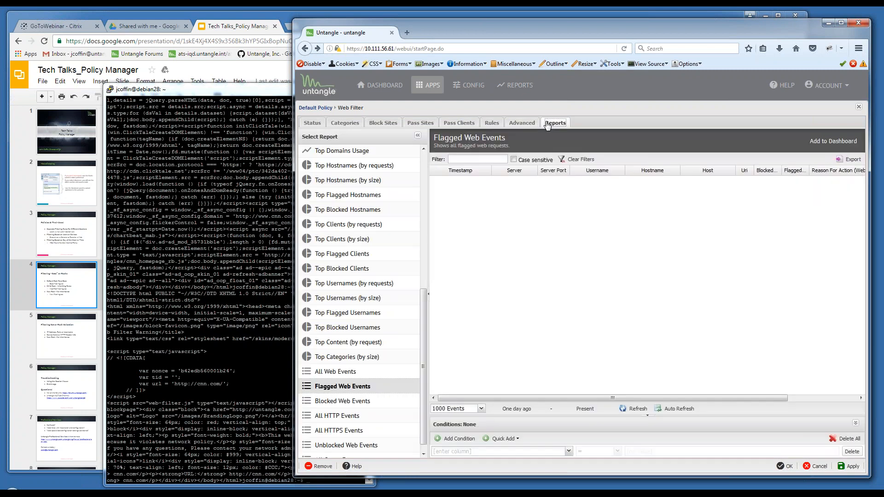
click(313, 124)
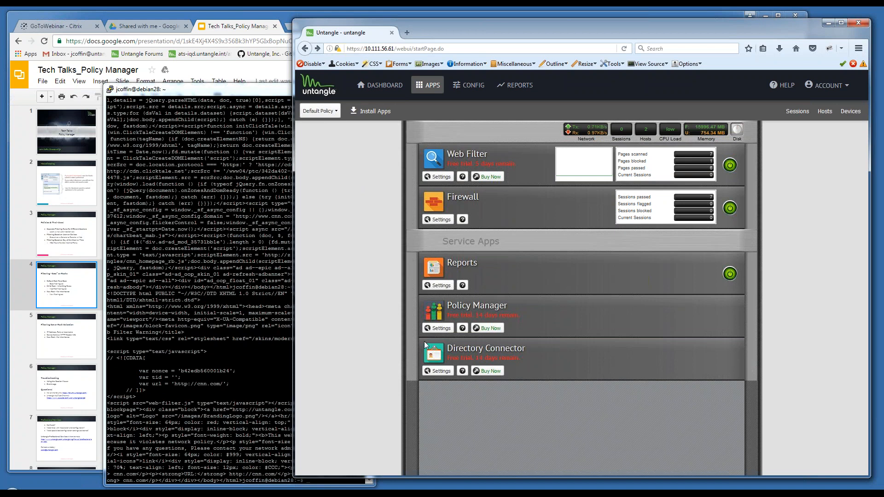
- Create a new policy in Policy Manager named "2nd rack" with its parent set to none
click(440, 329)
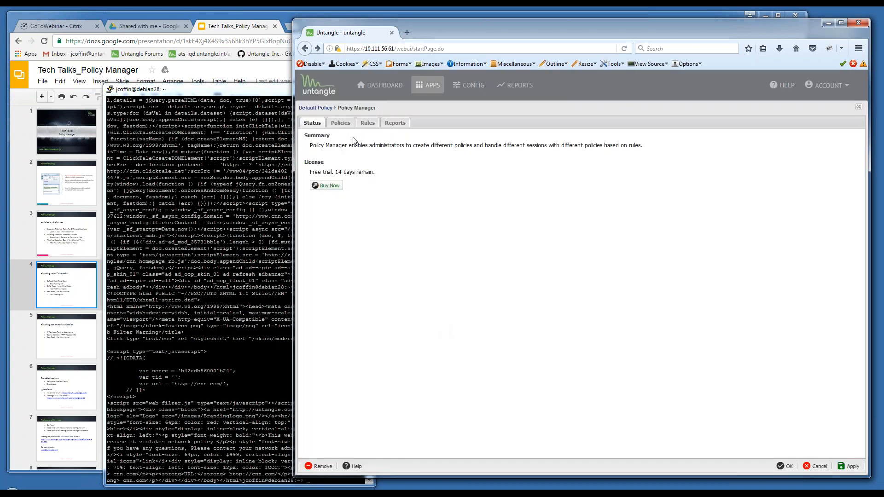
click(344, 123)
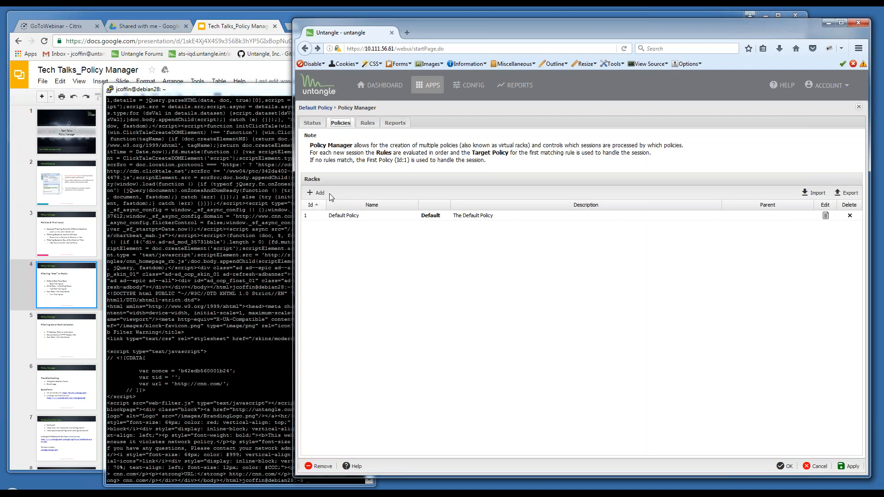
click(317, 193)
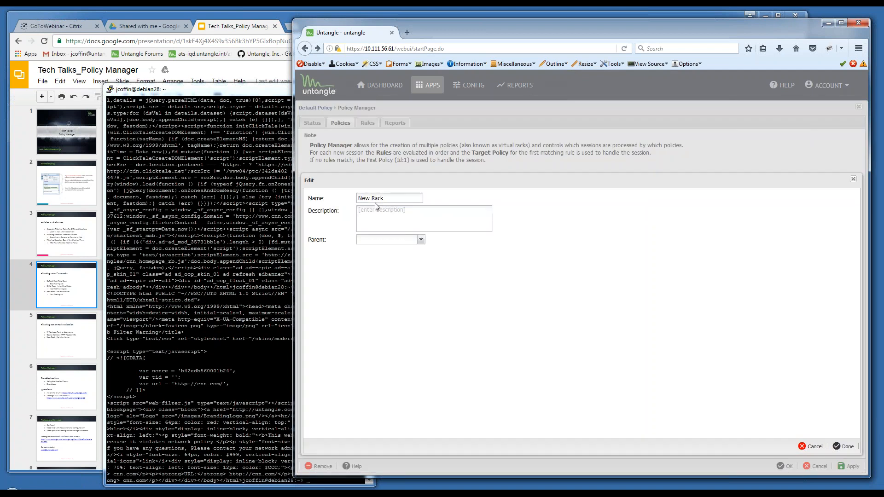
drag(385, 198, 350, 197)
text(2nd rack)
click(421, 240)
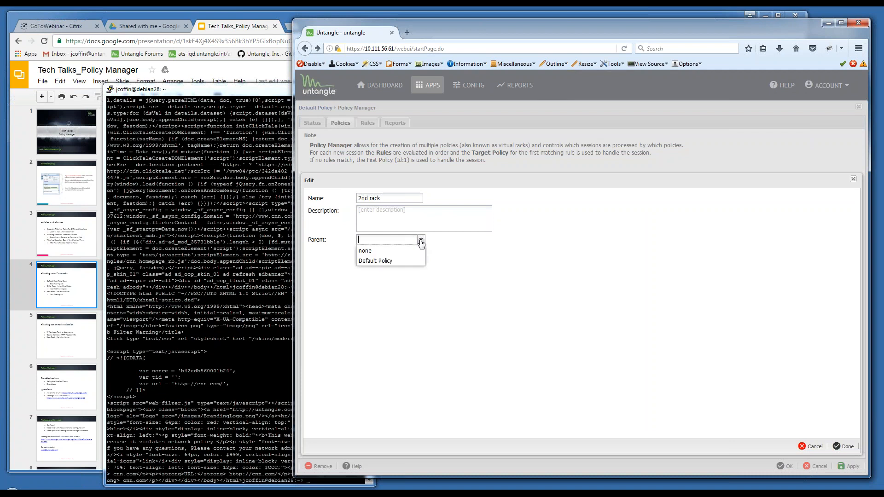
click(411, 251)
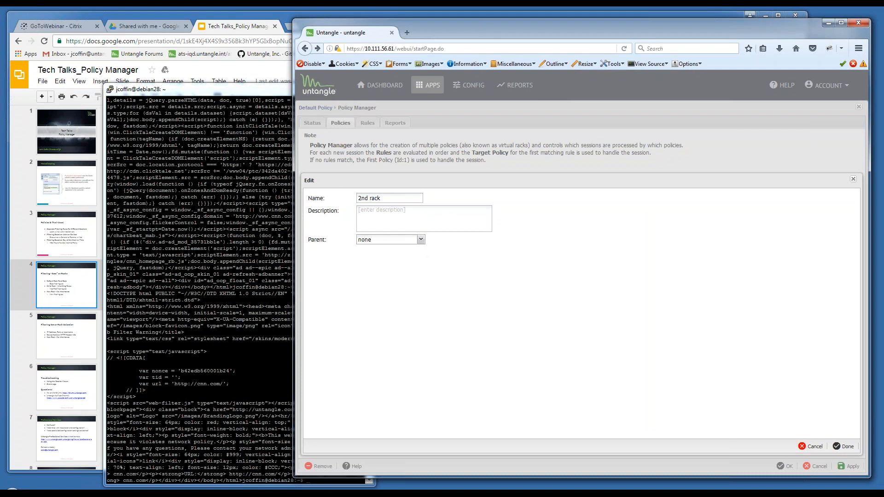
- Give the new policy the description "2nd rack", apply the change and leave the Policy Manager settings
drag(393, 198, 350, 195)
key(ctrl+c)
key(Tab)
key(ctrl+v)
click(845, 448)
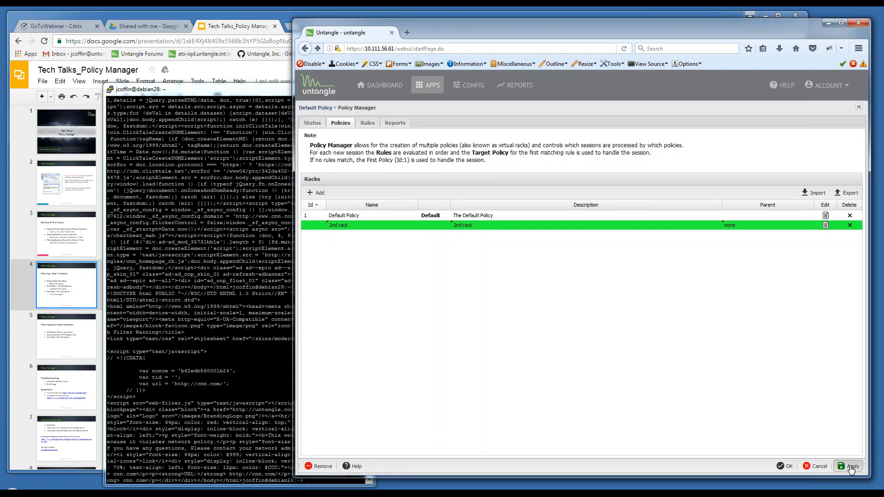
click(851, 468)
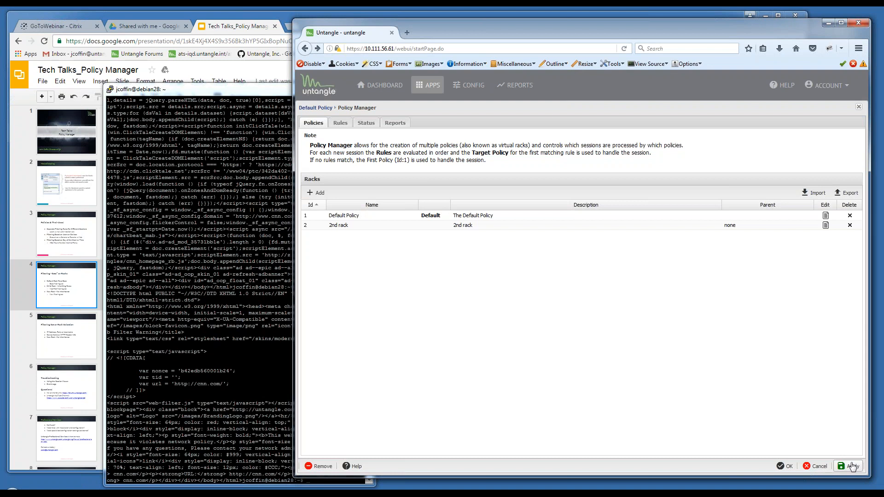
click(859, 109)
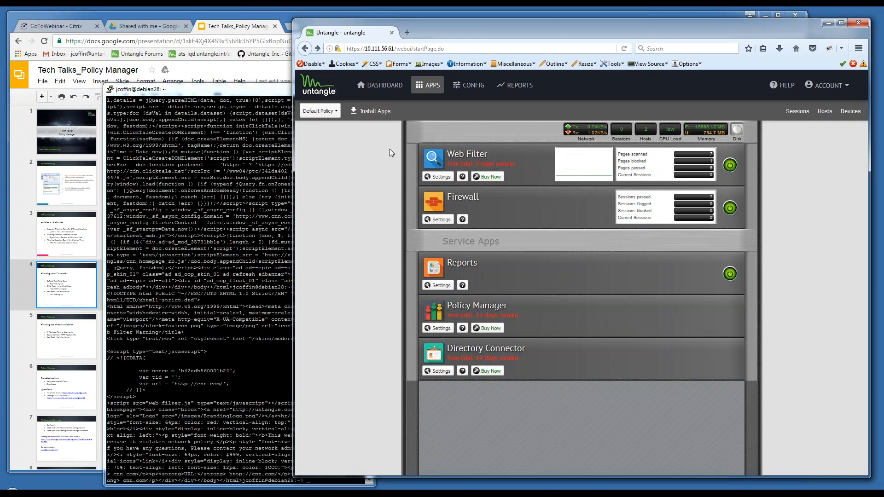
- Switch the apps view to the 2nd rack policy and install Web Filter in it
click(321, 111)
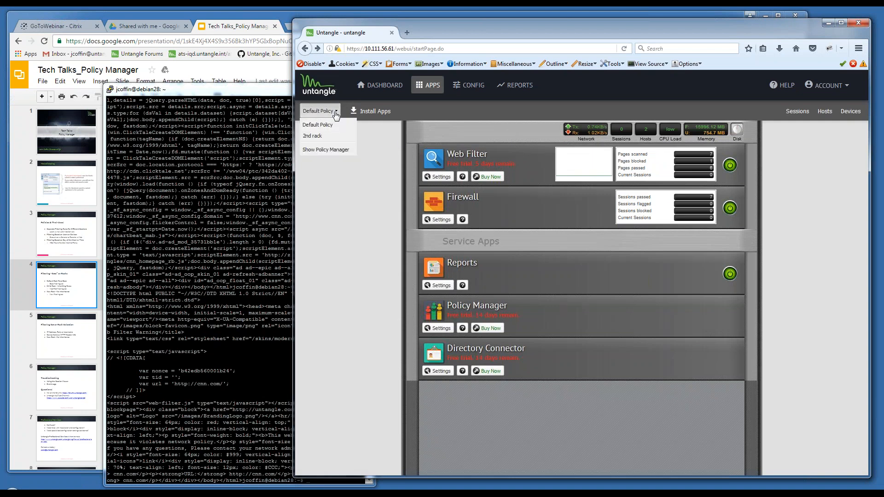
click(321, 137)
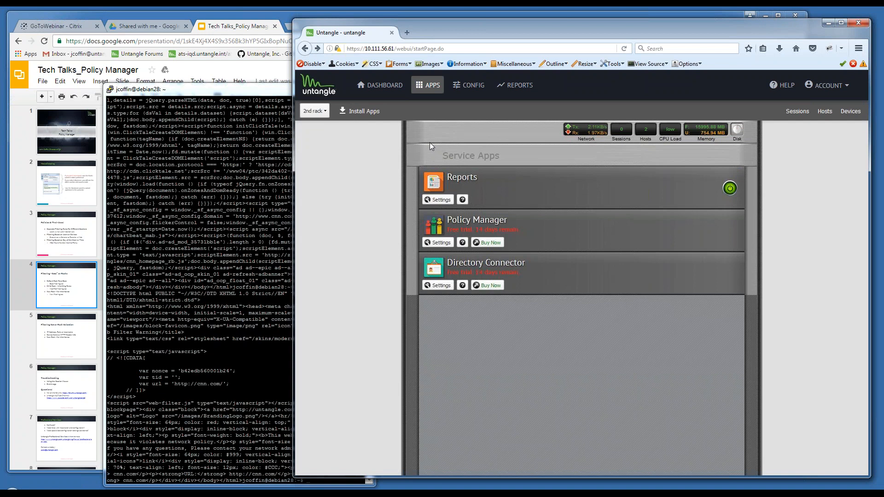
click(371, 117)
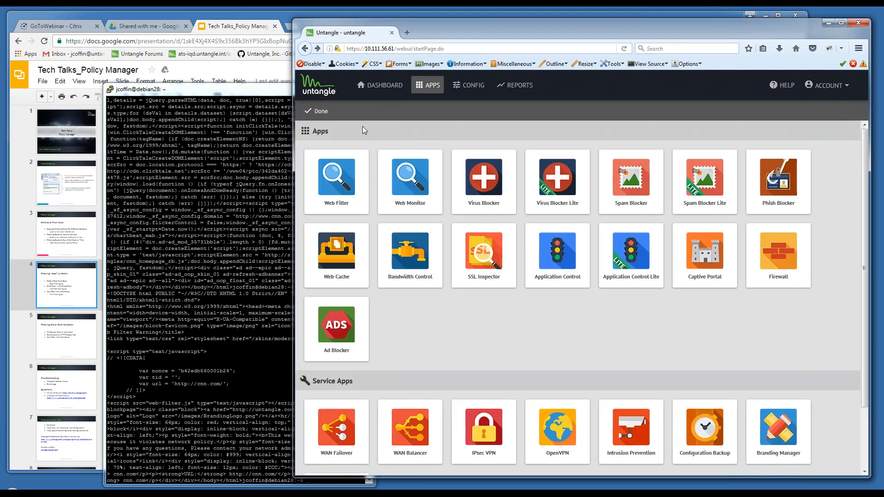
click(336, 178)
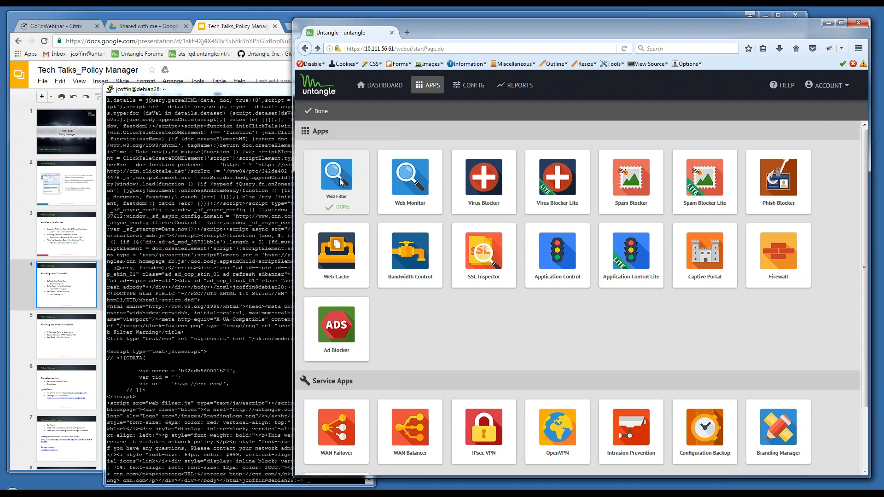
click(321, 111)
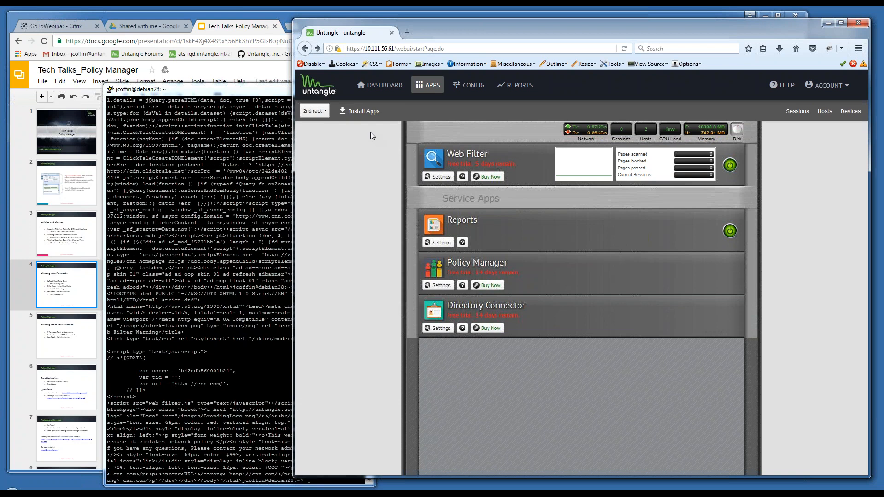
- Add a new rule in Policy Manager with the description "IP 192.168.10.28"
click(323, 113)
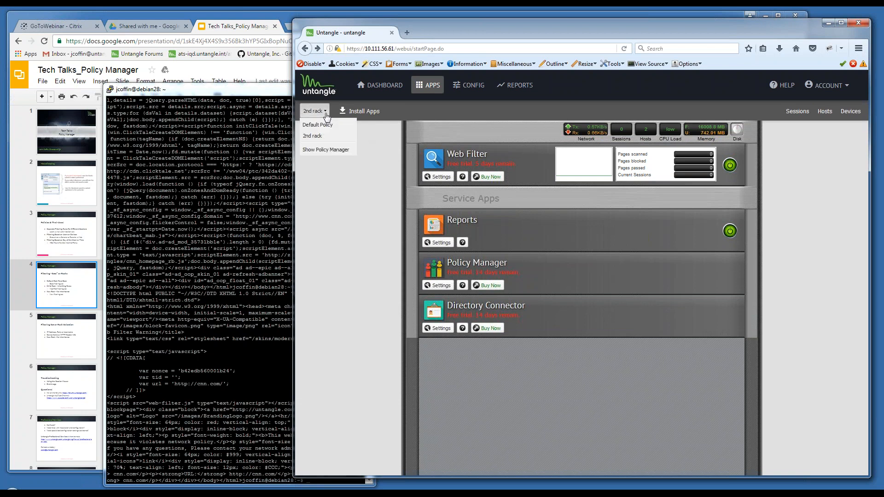
click(332, 151)
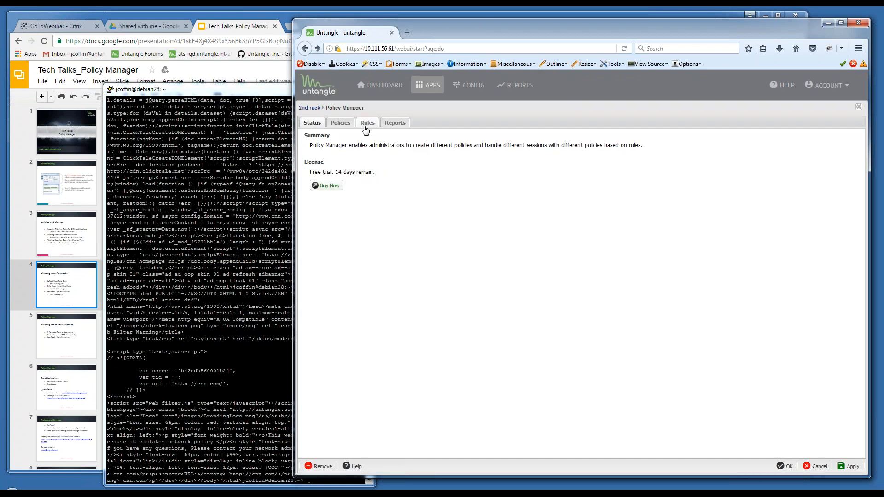
click(362, 124)
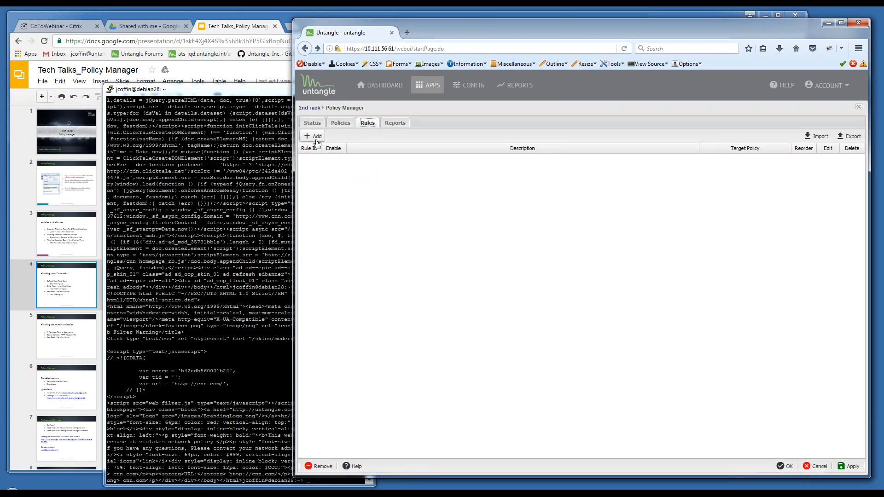
click(316, 137)
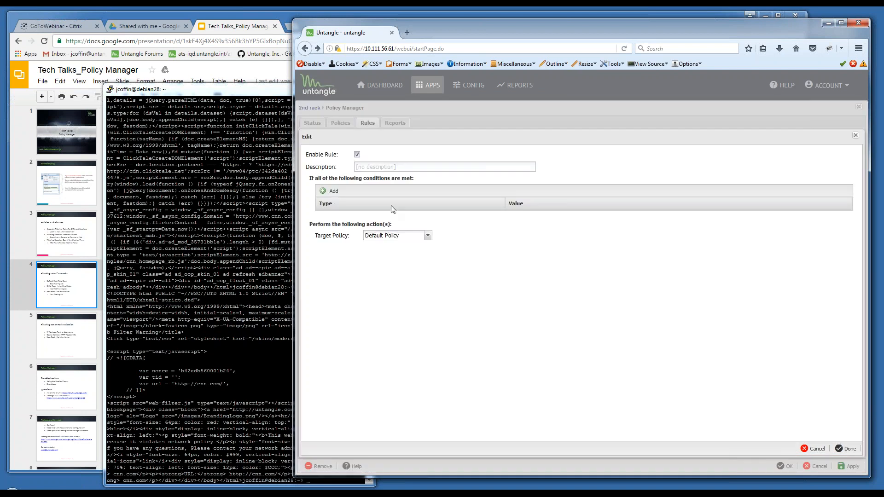
click(389, 166)
text(IP 192.168.10.28)
- Add a condition to the rule requiring that Source Address is 192.168.10.28
click(331, 191)
click(364, 218)
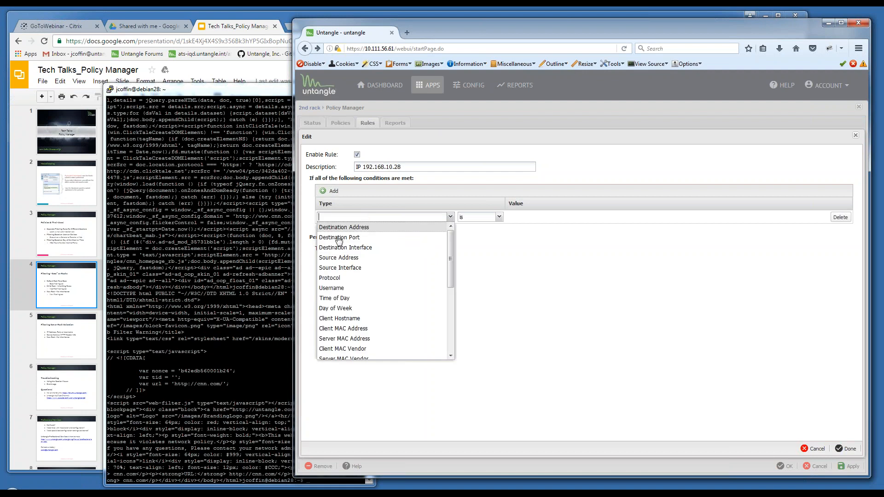
click(346, 256)
click(519, 217)
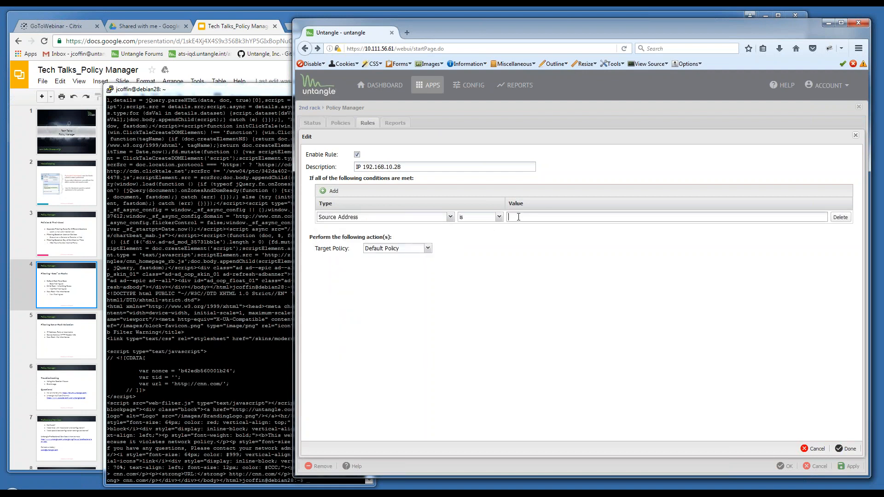
text(192.168.)
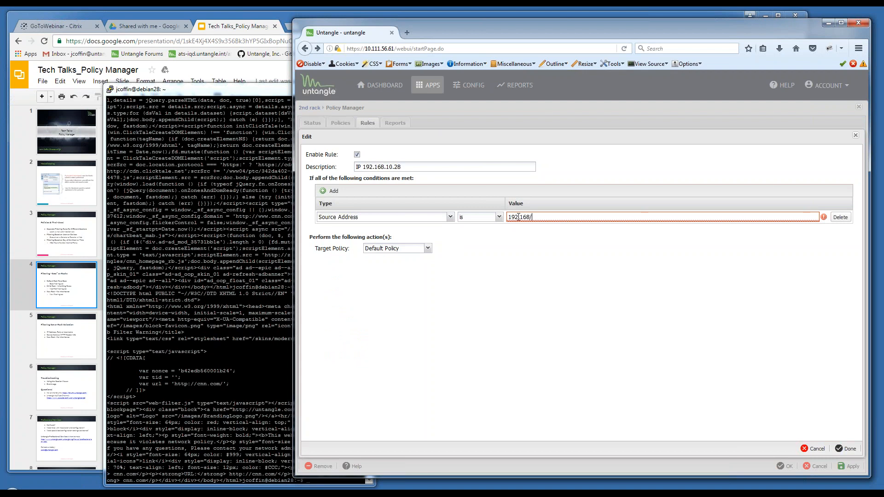
key(BackSpace)
text(.10.28)
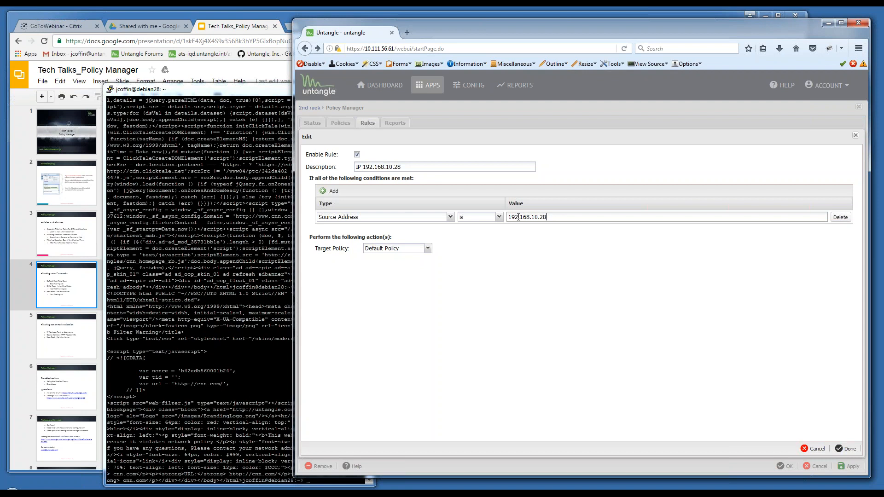
- Set the rule's target policy to 2nd rack, finish the rule and apply the Policy Manager changes
click(428, 248)
click(405, 280)
click(845, 451)
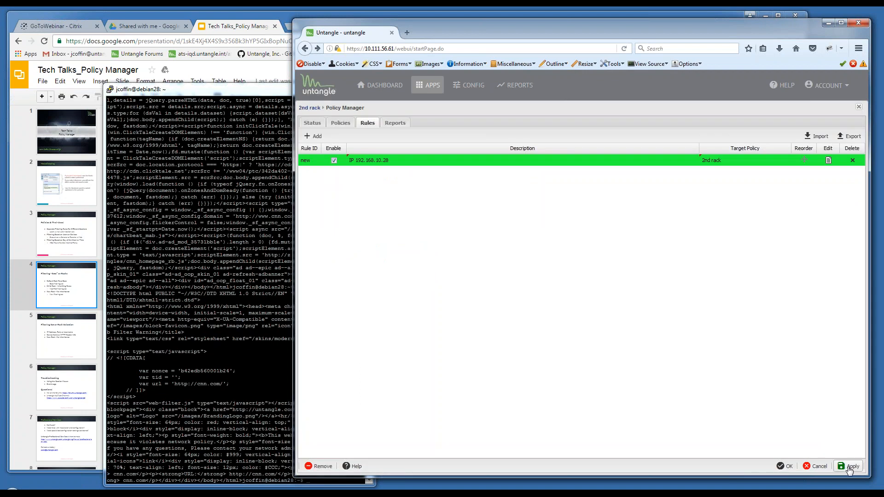
click(850, 467)
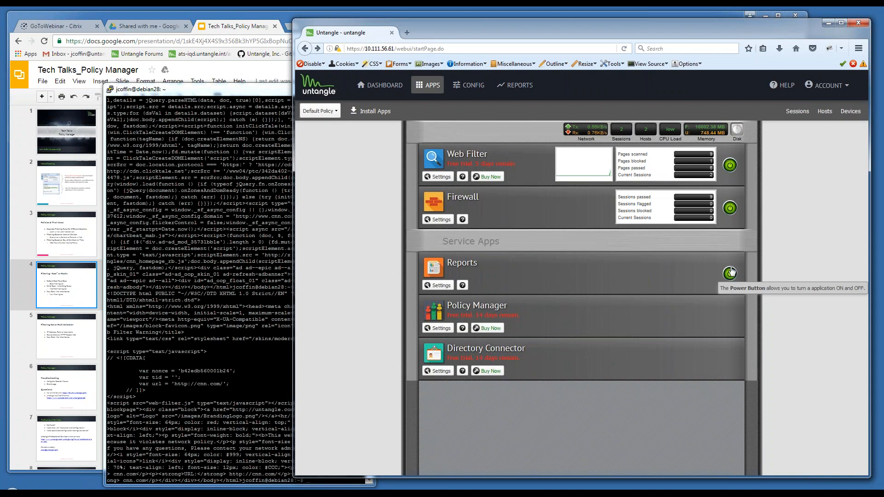
- Show the 2nd rack policy's apps, switch to the terminal session and rerun "wget -q -O - cnn.com"
click(320, 111)
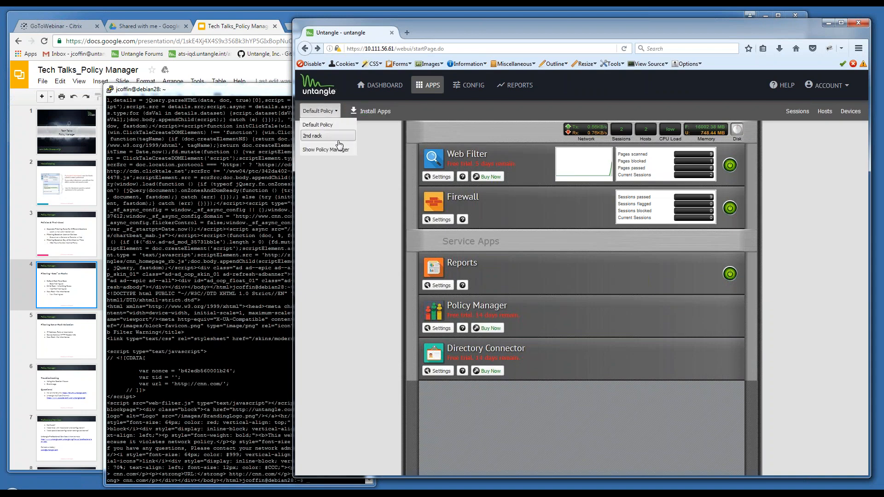
click(336, 138)
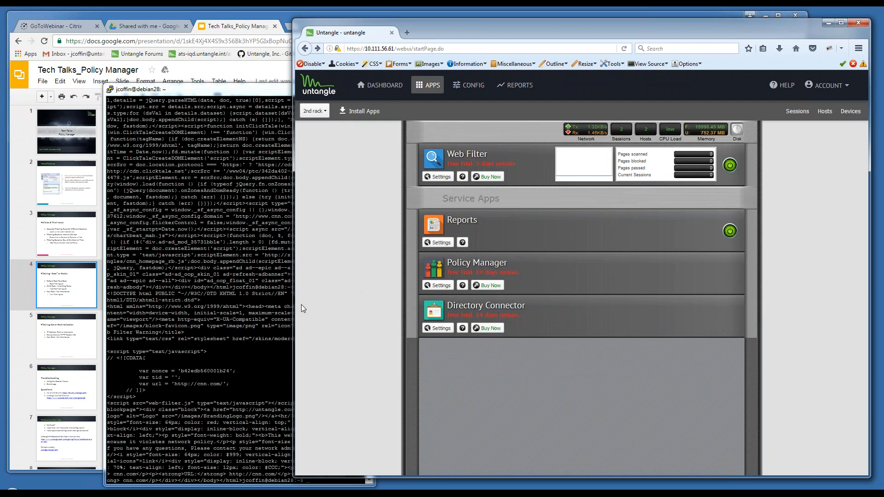
click(256, 375)
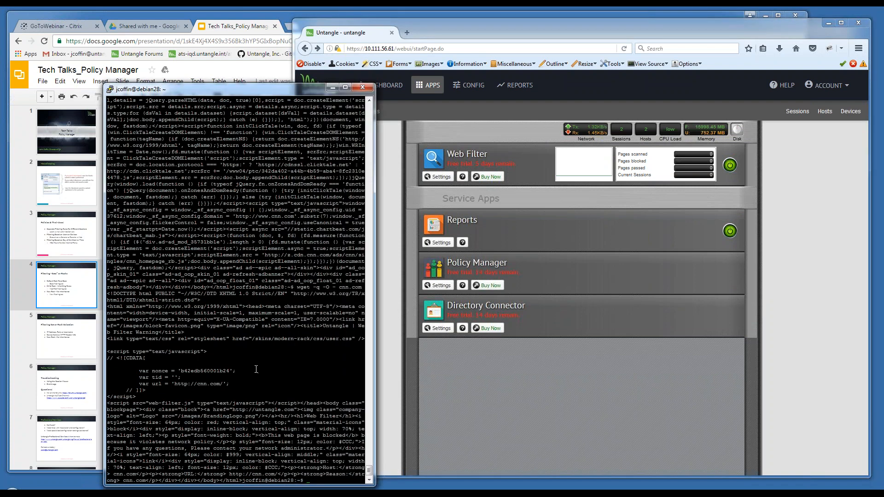
key(Up)
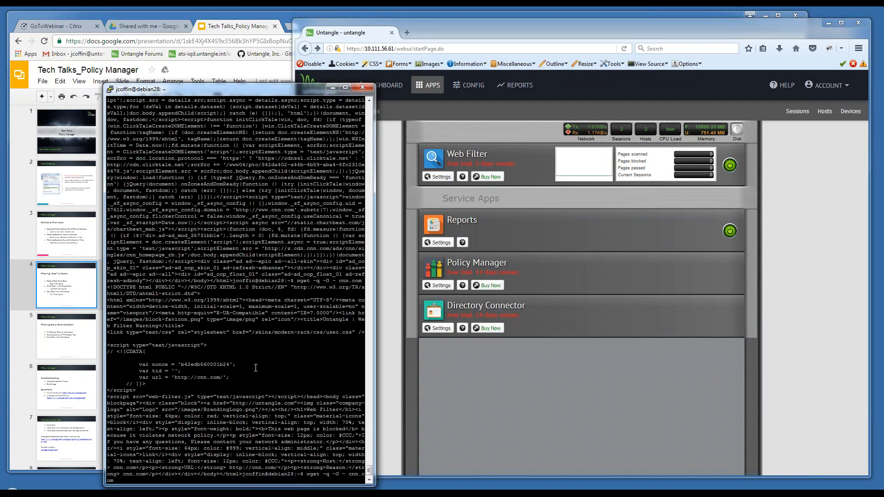
key(Return)
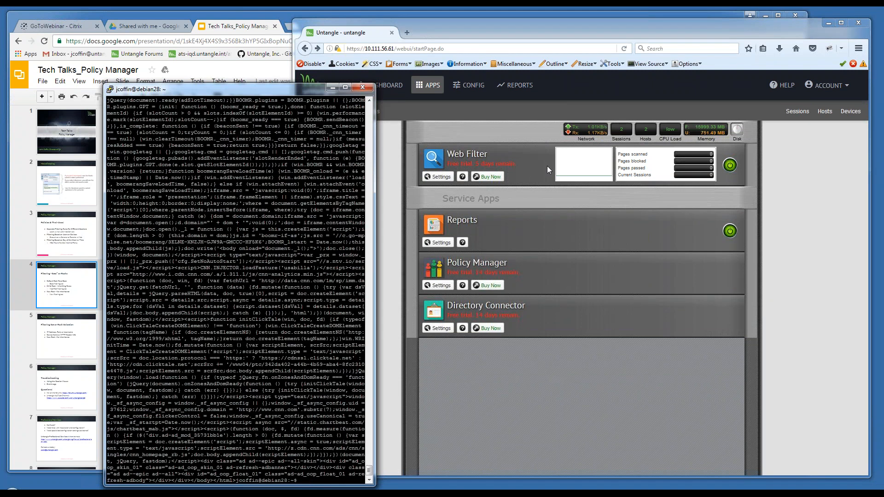
- Back in the Untangle browser window, check the All Web Events report of the 2nd rack's Web Filter and close its settings
click(549, 140)
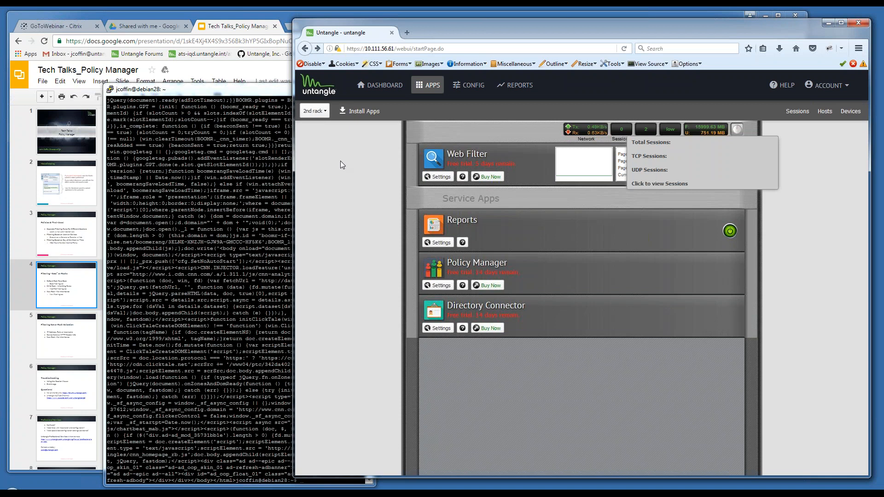
click(439, 177)
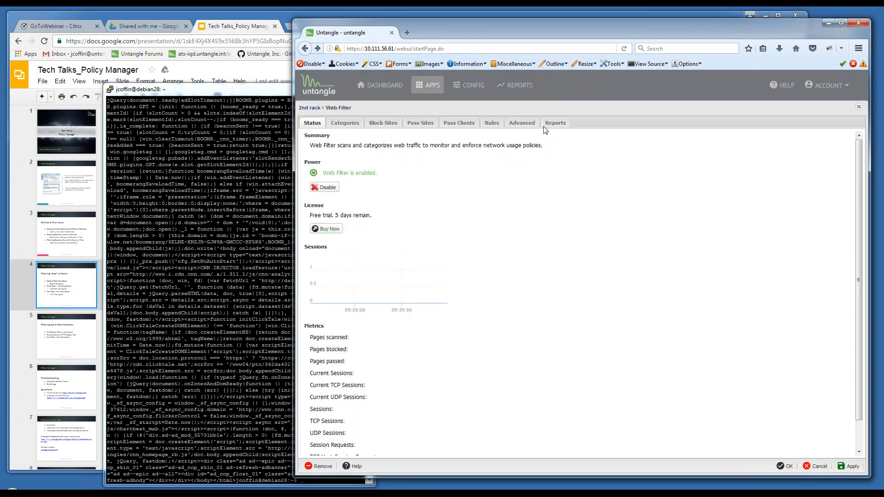
click(553, 123)
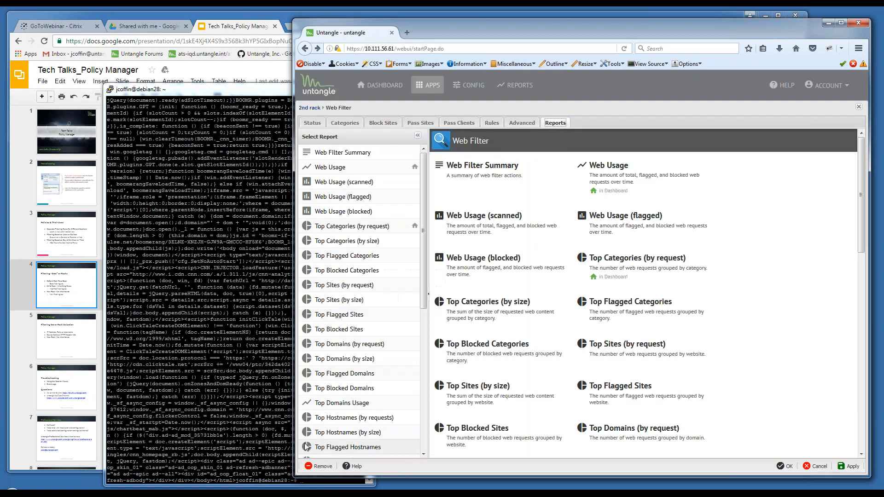
scroll(369, 416, down, 6)
scroll(368, 416, down, 3)
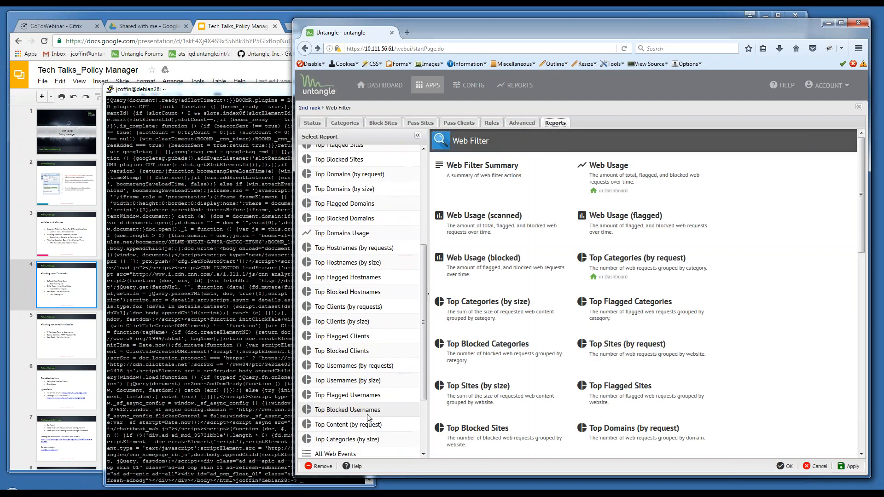
click(362, 444)
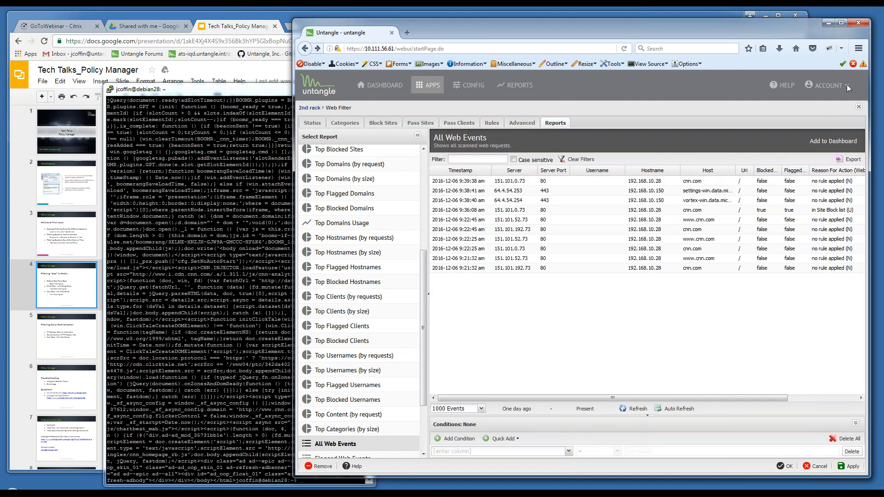
click(859, 108)
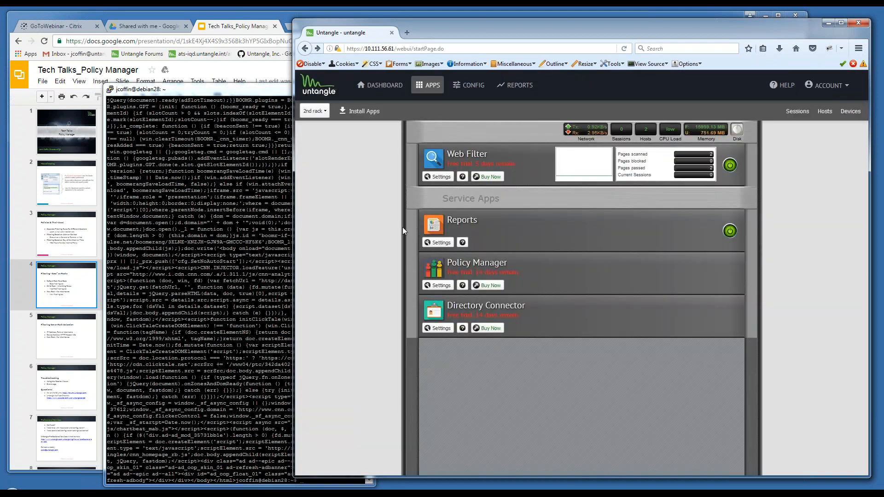
- From the Default Policy view, add a new policy in Policy Manager with "child default" as its name and description
click(314, 111)
click(322, 123)
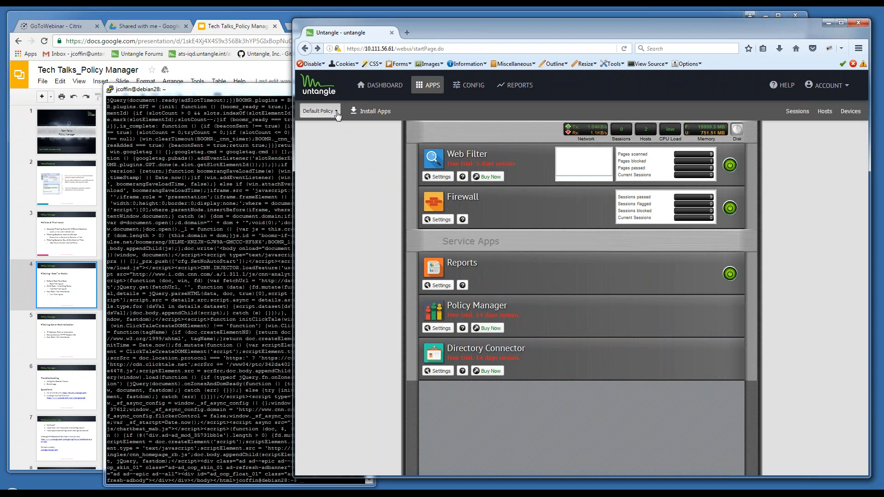
click(334, 112)
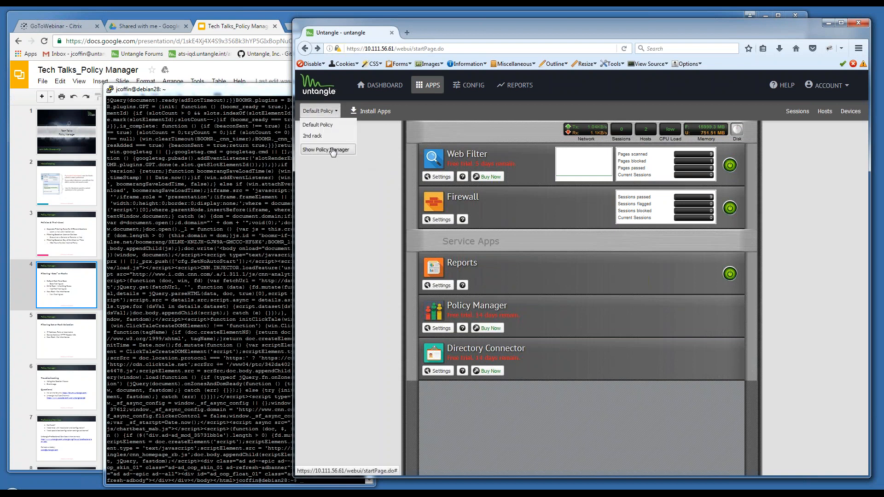
click(331, 151)
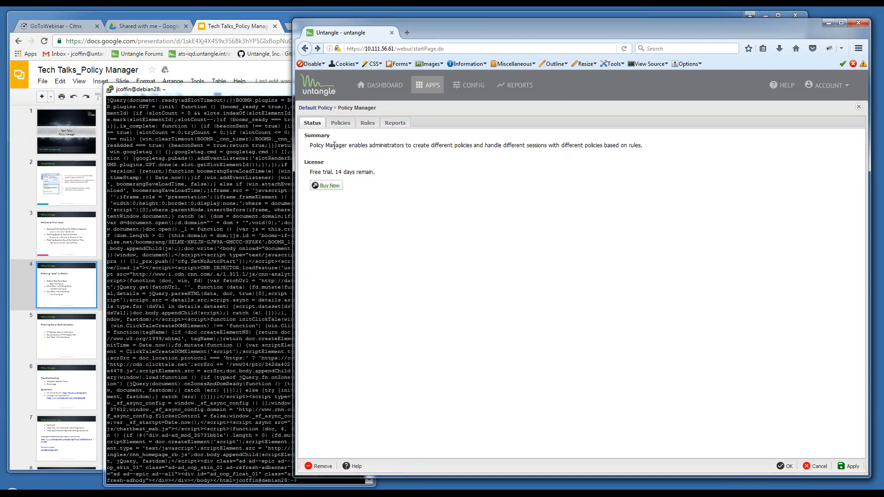
click(340, 124)
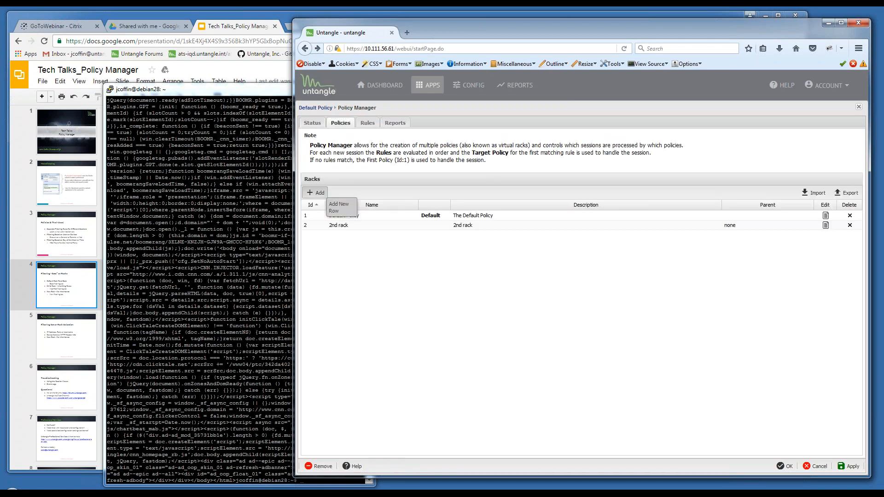
click(317, 193)
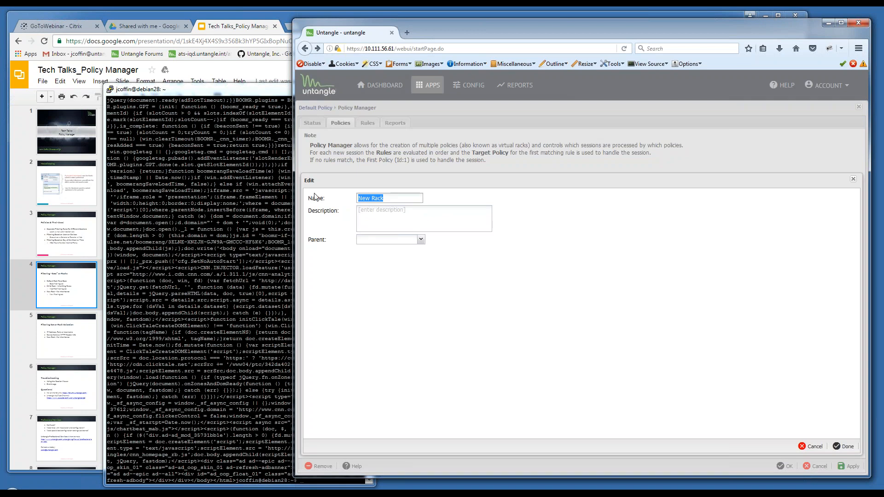
text(child default)
drag(388, 198, 305, 192)
key(ctrl+c)
click(395, 215)
key(ctrl+v)
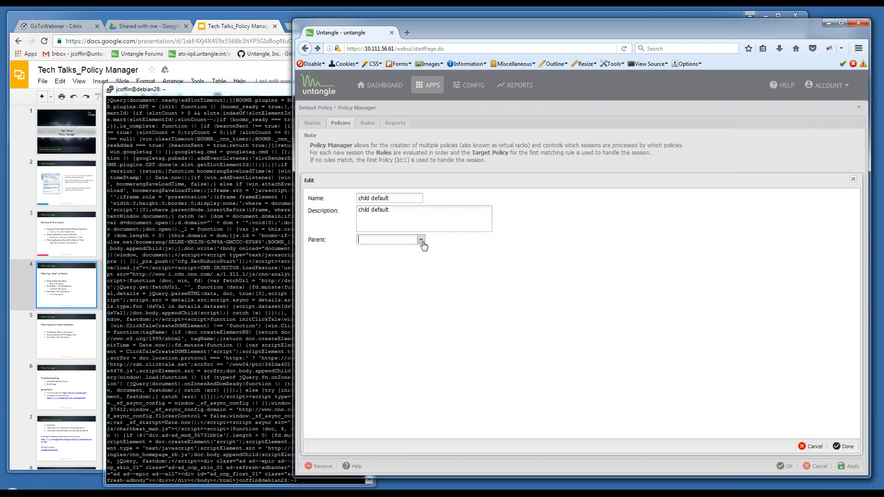
- Set the new policy's parent to Default Policy, apply the change and leave the Policy Manager settings
click(421, 239)
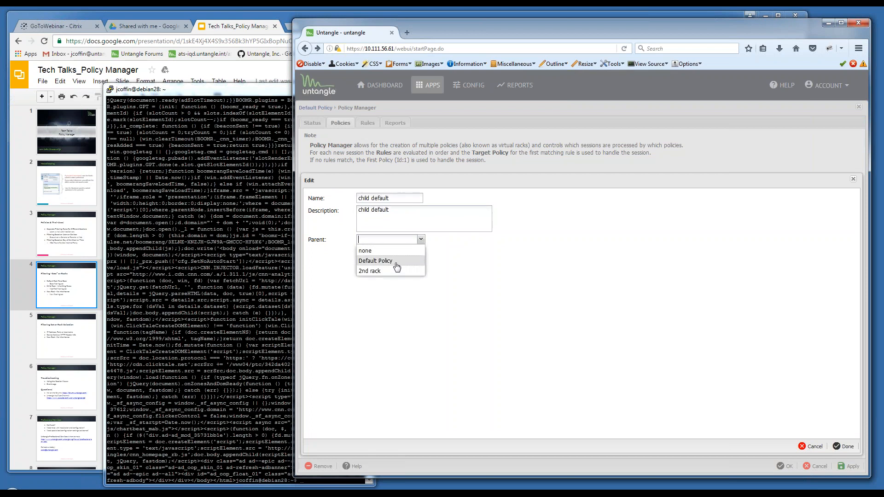
click(396, 261)
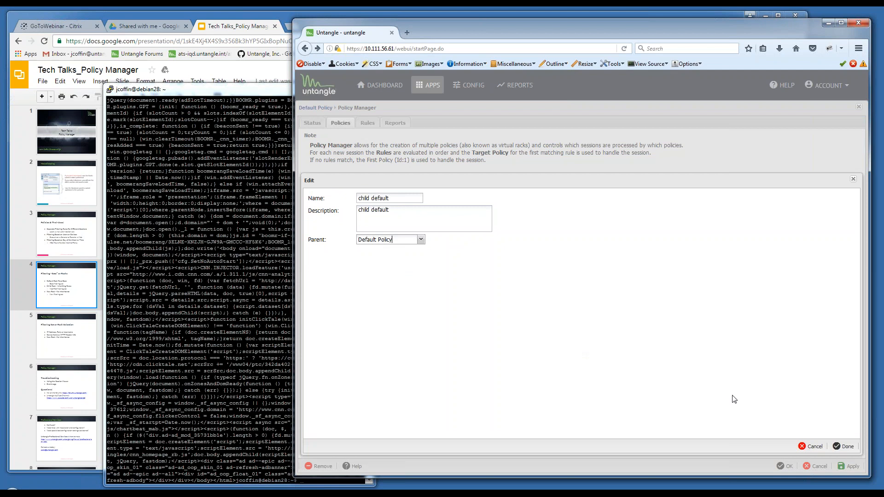
click(844, 446)
click(844, 447)
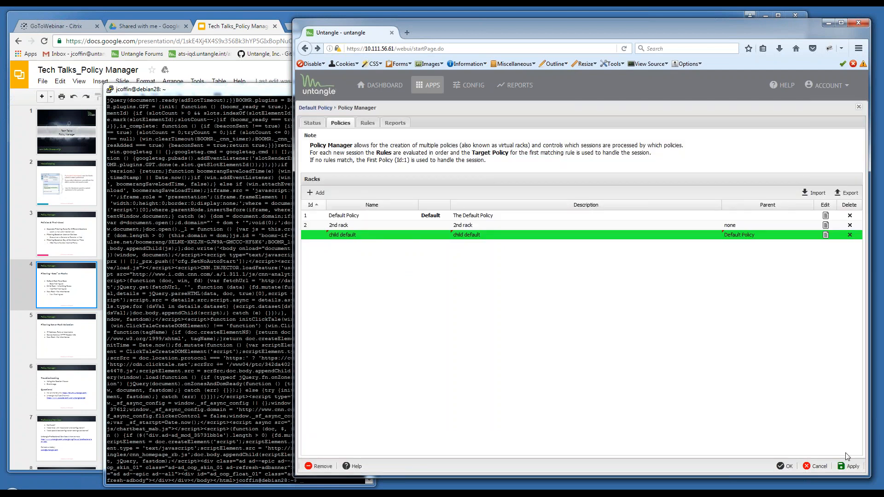
click(851, 467)
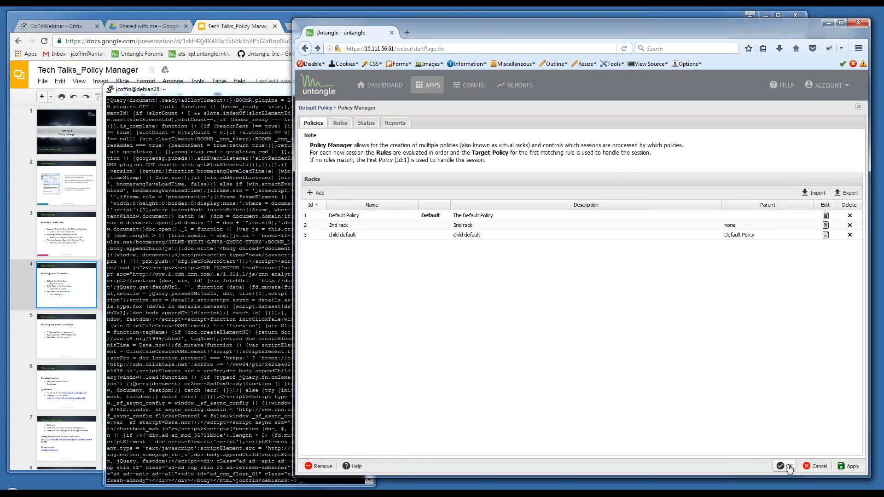
click(786, 466)
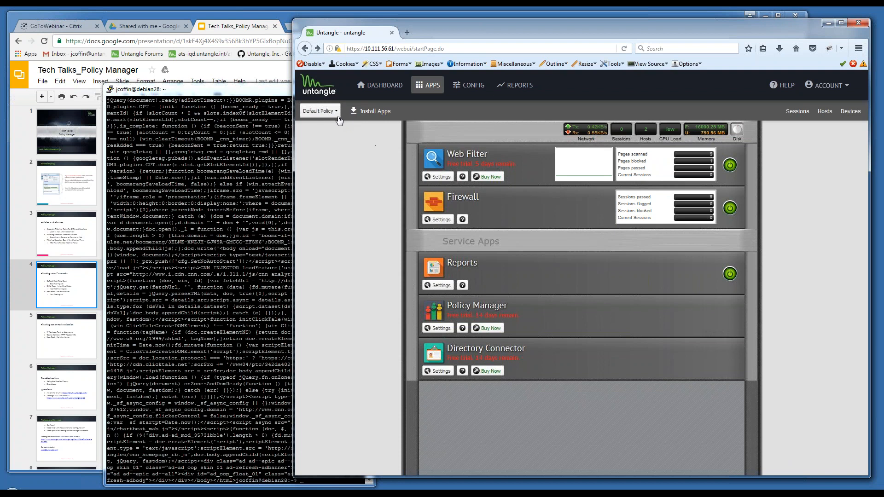
- Compare the apps in Default Policy with those in the child default policy and check how the inherited Firewall is marked
click(337, 119)
click(318, 139)
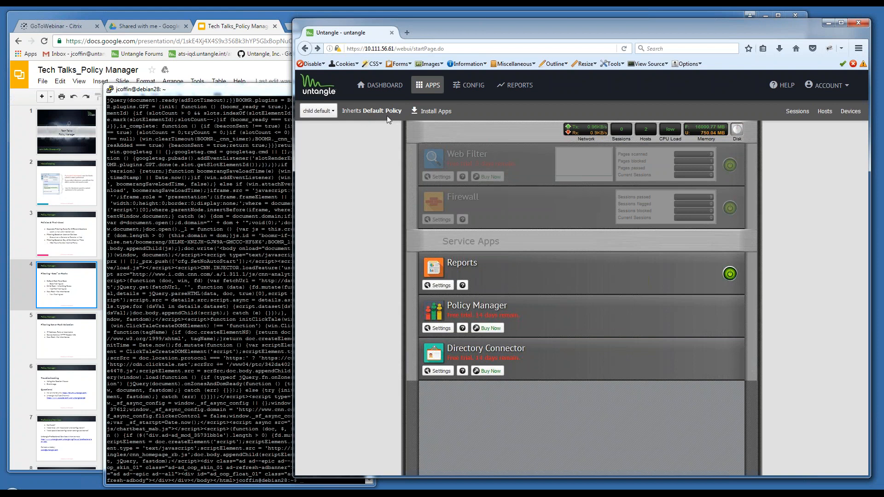
click(333, 112)
click(340, 128)
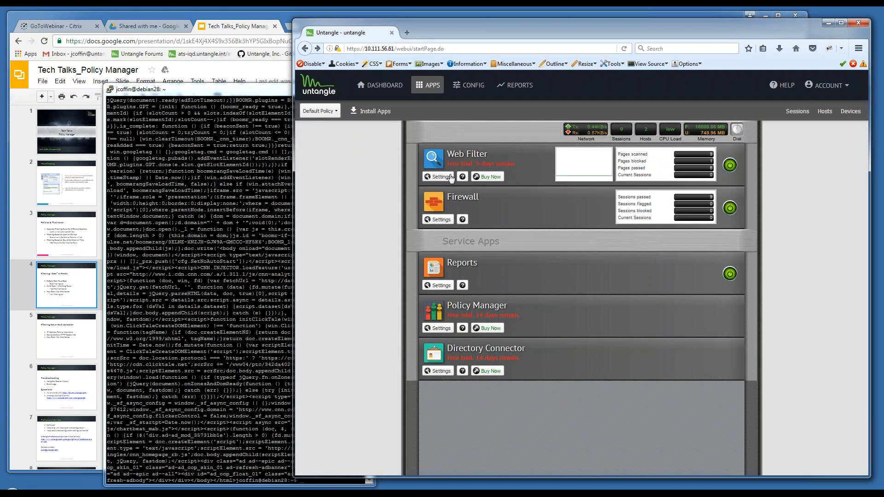
click(333, 112)
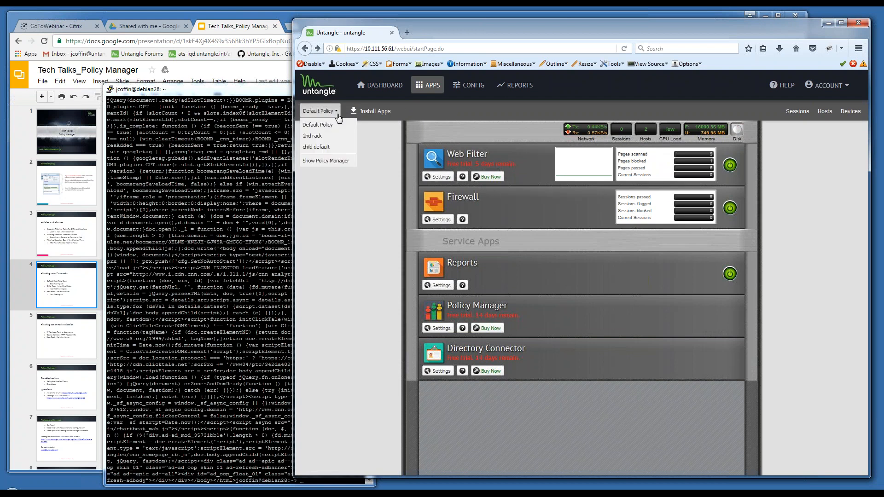
click(331, 146)
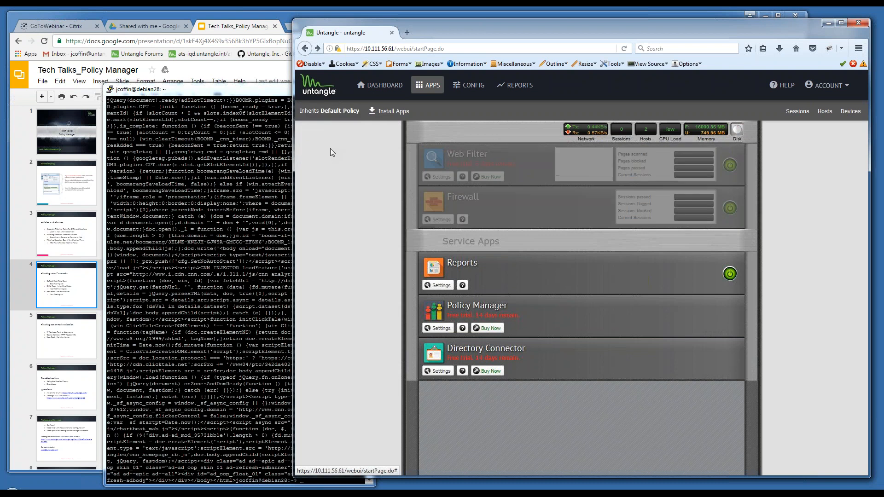
mouse_move(461, 216)
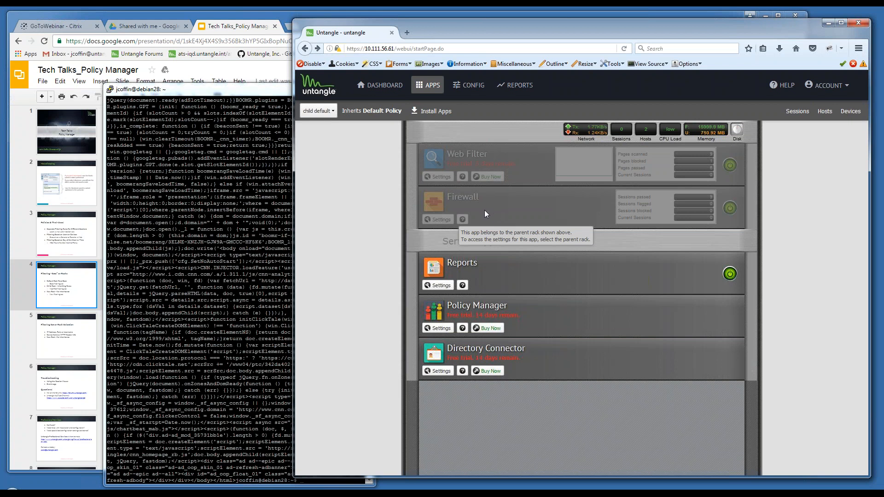
- Install a separate Firewall app in the child default policy and return to its app list
click(423, 120)
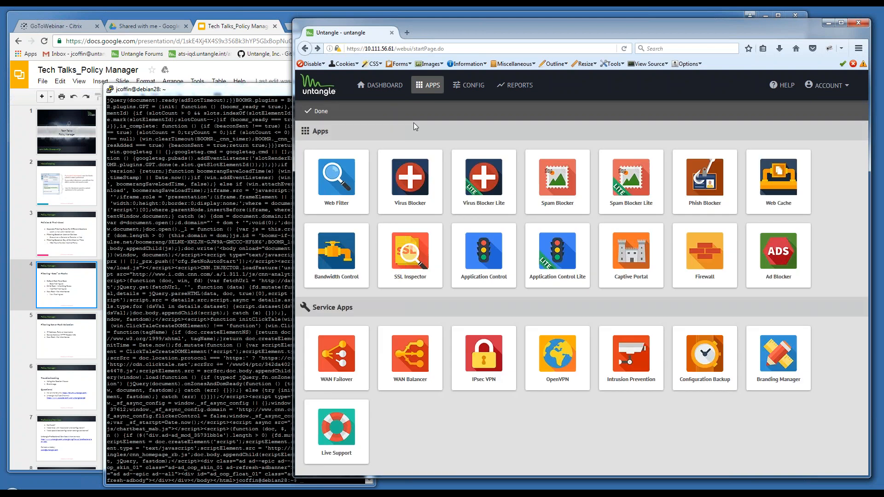
click(417, 247)
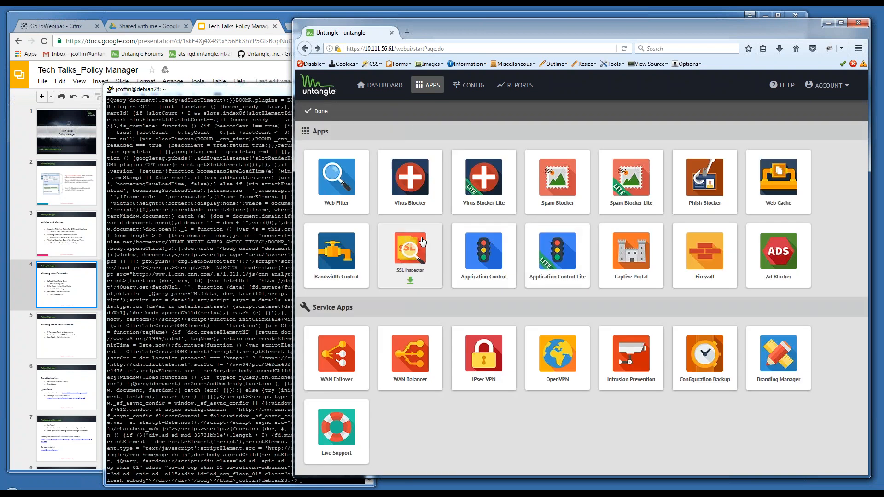
click(675, 283)
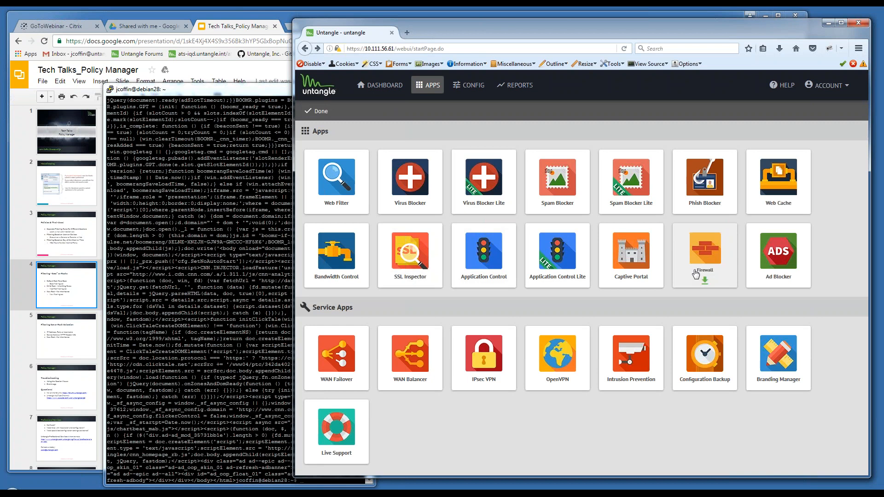
click(318, 111)
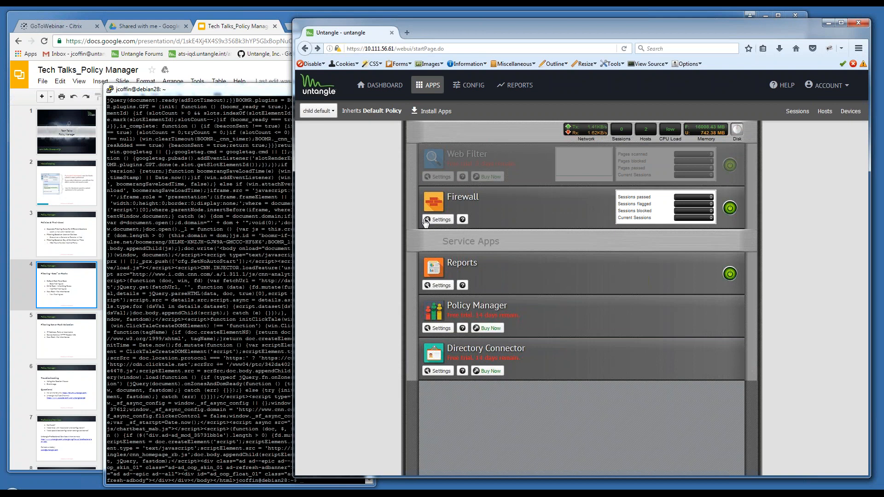
- In the child default policy's Firewall, add a new rule with the description "block port 80"
click(441, 221)
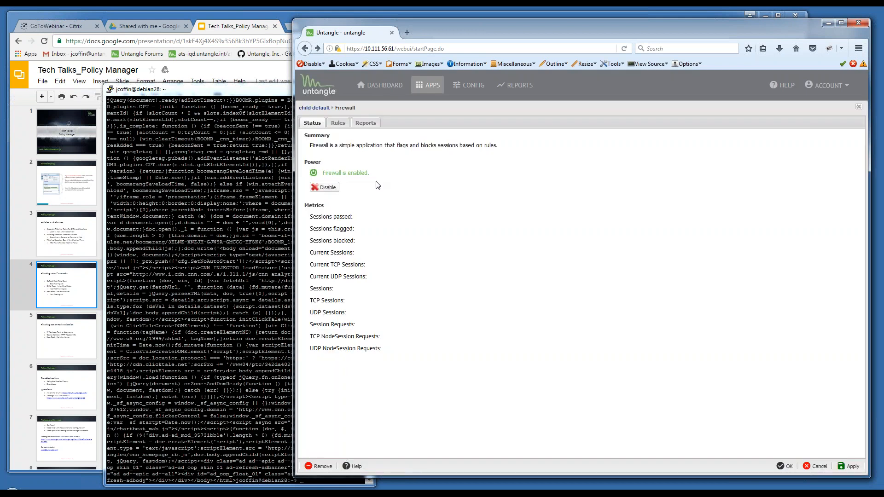
click(338, 125)
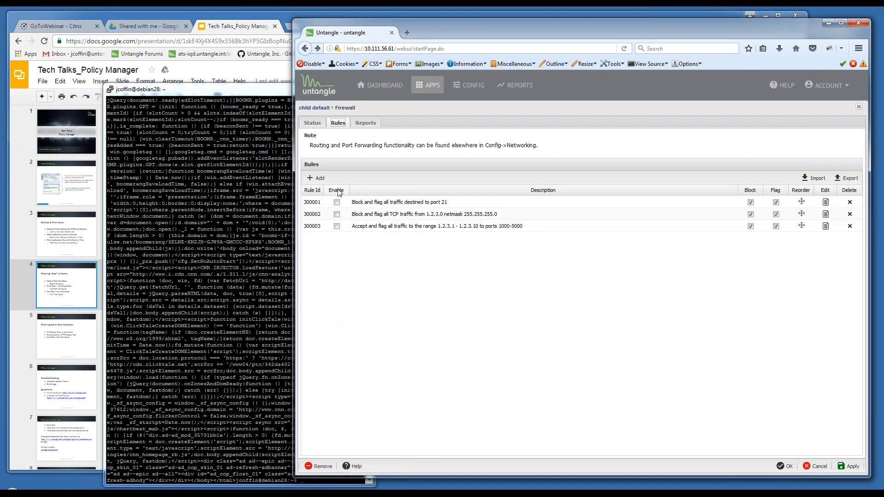
click(318, 178)
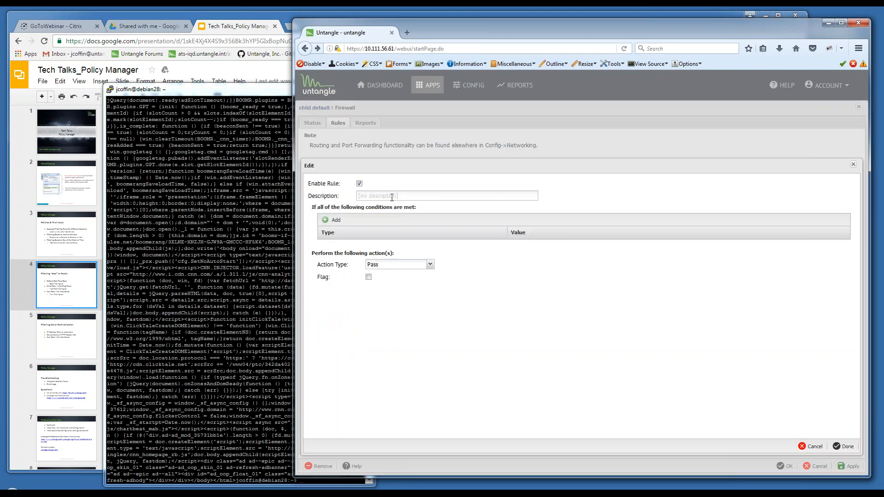
click(397, 197)
text(block port 80)
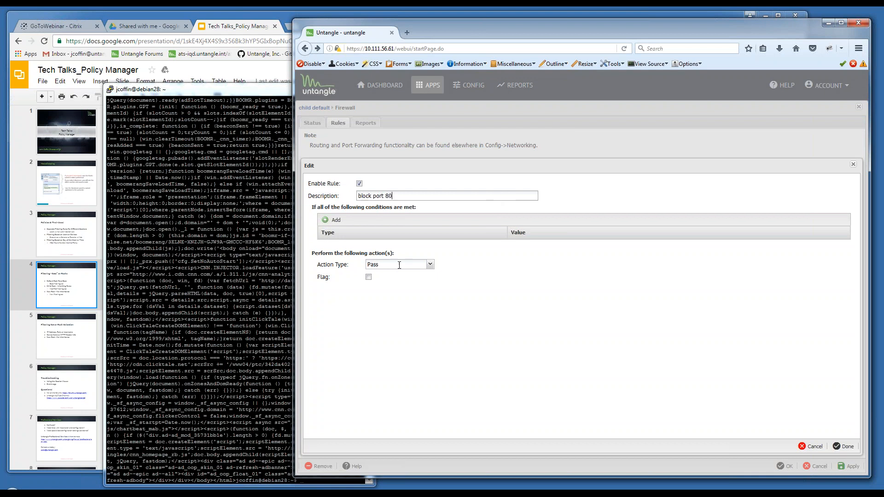
- Give the "block port 80" rule a condition where Destination Port is 80
click(333, 220)
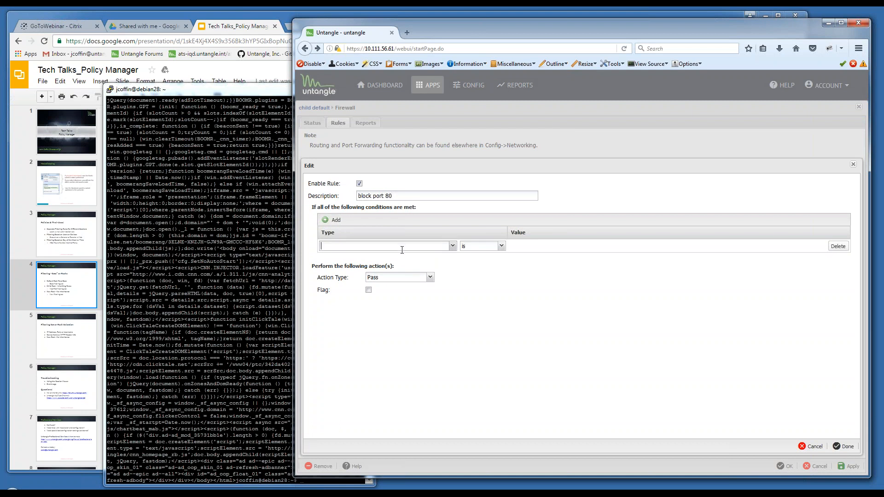
click(453, 245)
click(533, 247)
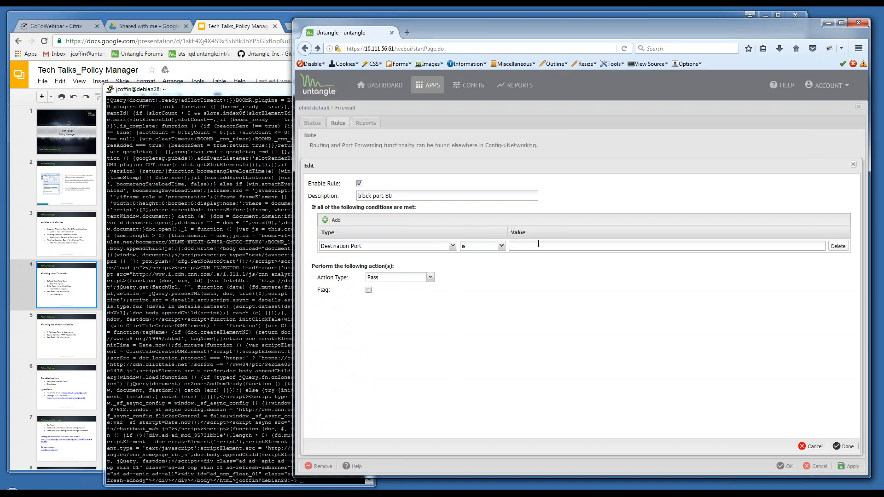
text(80)
- Make the rule block and flag matching traffic, and save the Firewall settings
click(401, 278)
click(395, 289)
click(369, 290)
click(843, 447)
click(785, 467)
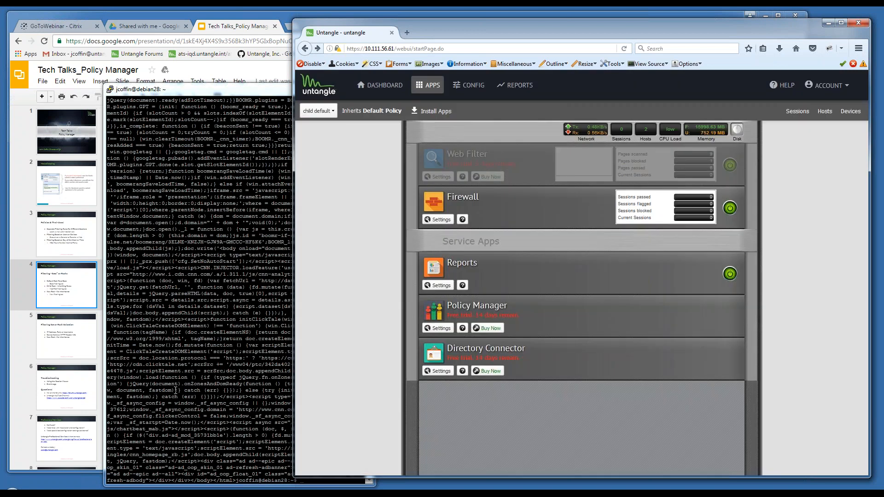
- Switch to the terminal session, rerun "wget -q -O - cnn.com" and return to the Untangle browser window
click(204, 389)
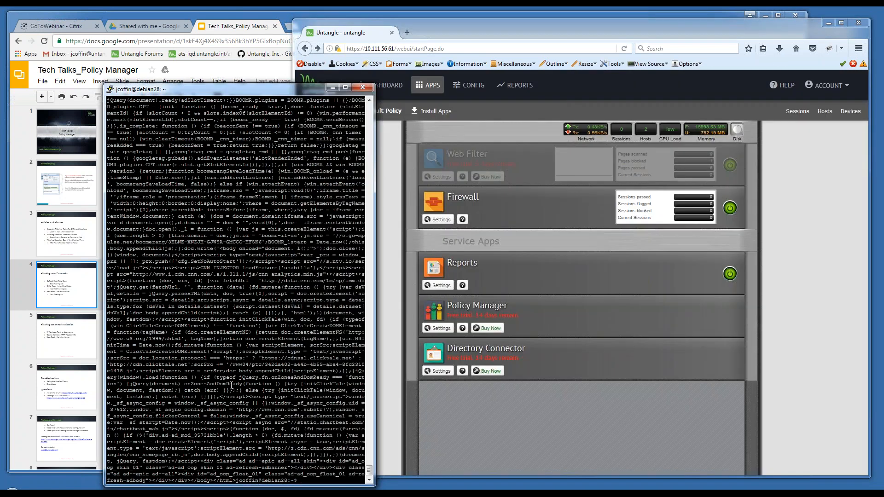
key(Up)
key(Return)
click(400, 231)
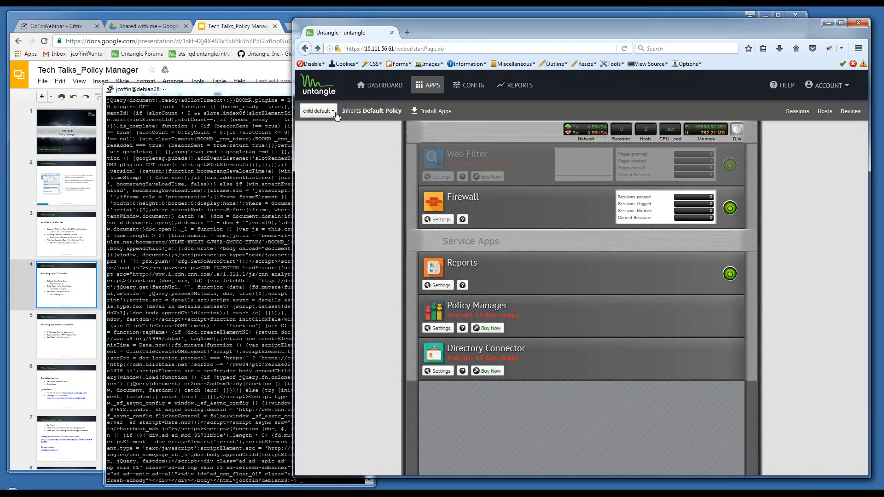
- In Policy Manager, change the IP 192.168.10.28 rule's target policy to child default and apply the change
click(318, 111)
click(337, 161)
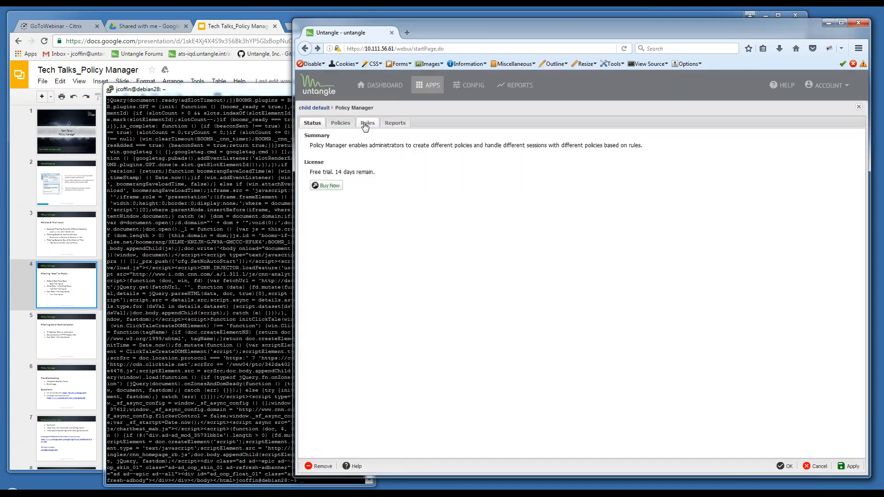
click(366, 123)
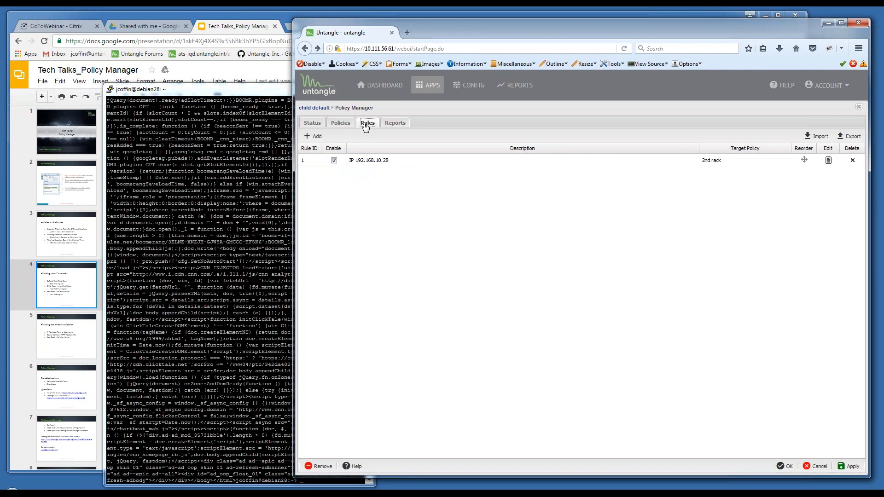
click(830, 163)
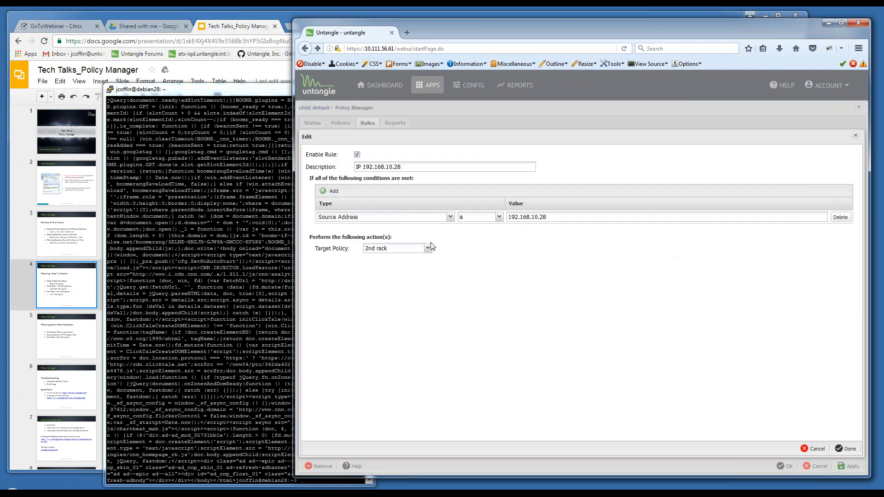
click(428, 249)
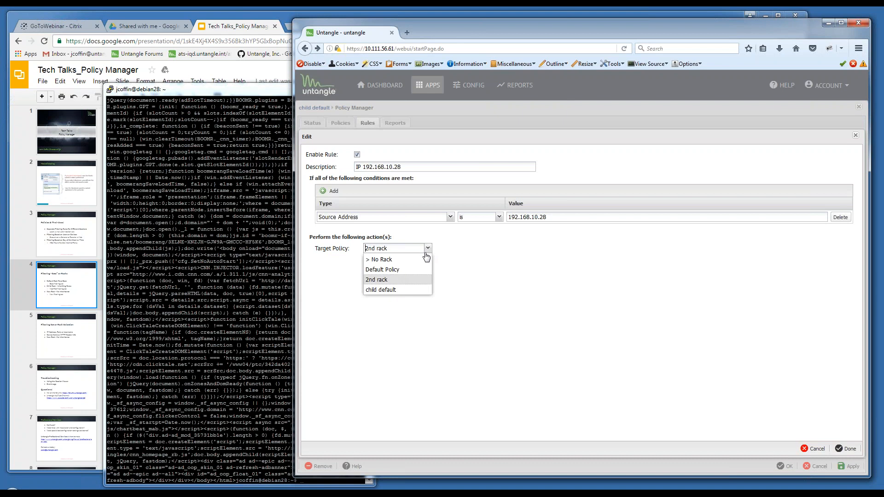
click(393, 290)
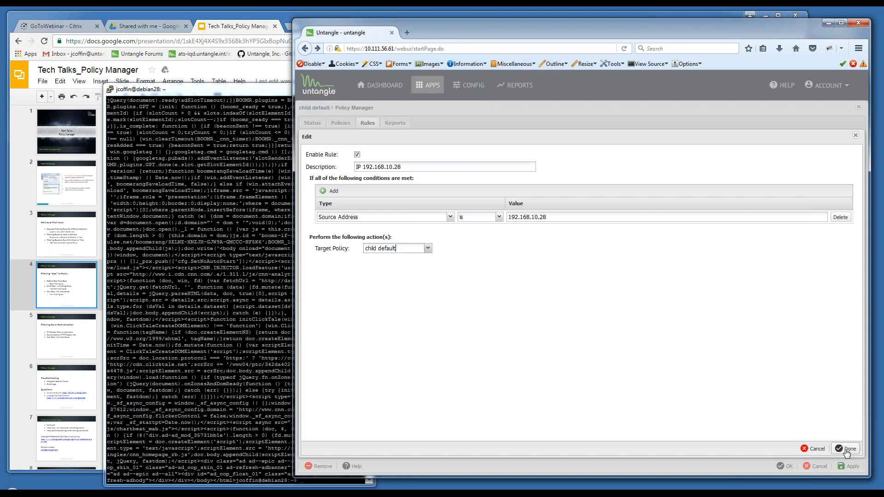
click(848, 449)
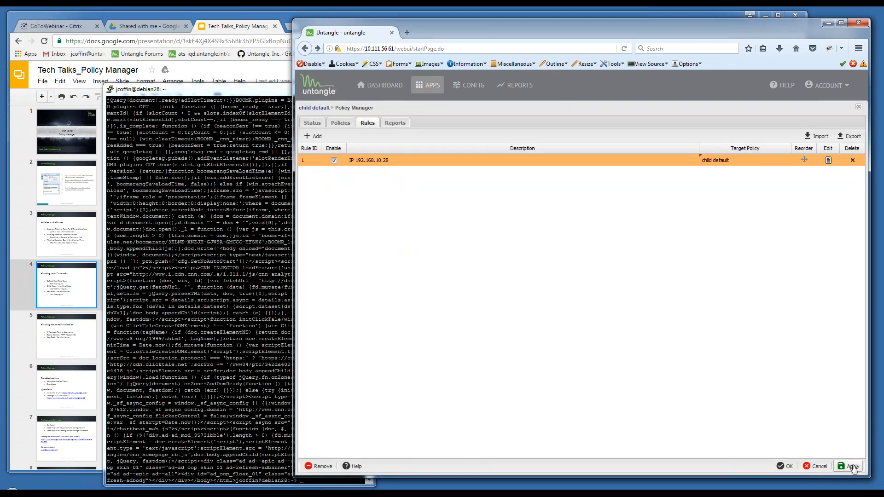
click(853, 468)
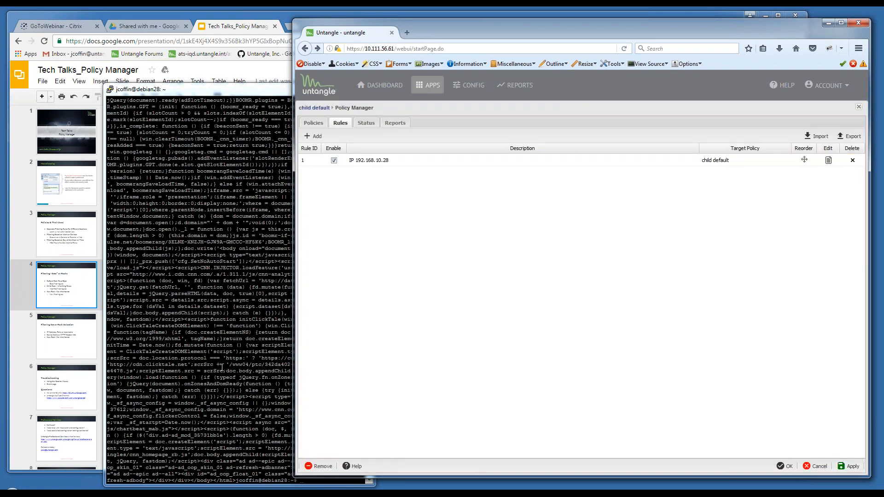
- Retest "wget -q -O - cnn.com" in the terminal session, and close Policy Manager back in the Untangle browser window
click(216, 373)
key(Up)
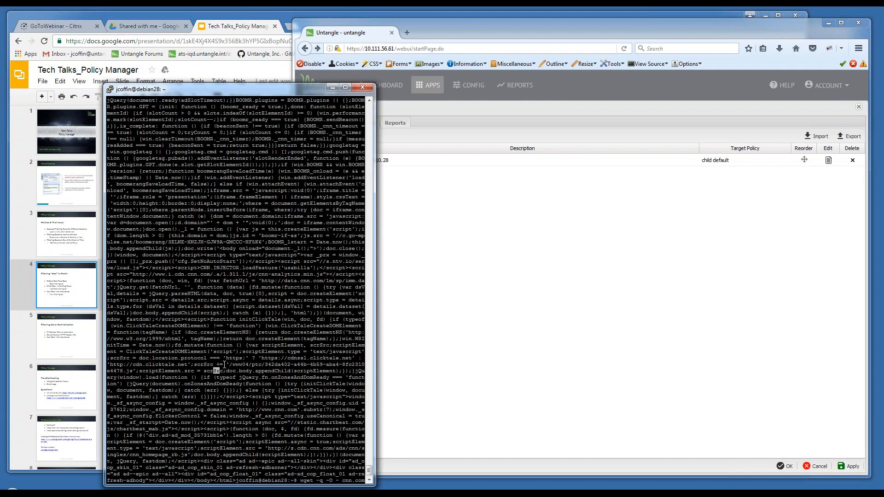
key(Return)
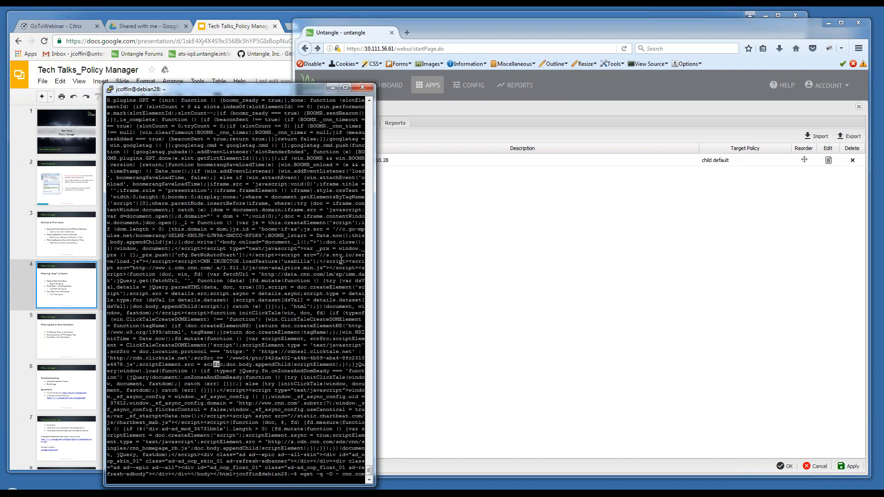
click(643, 242)
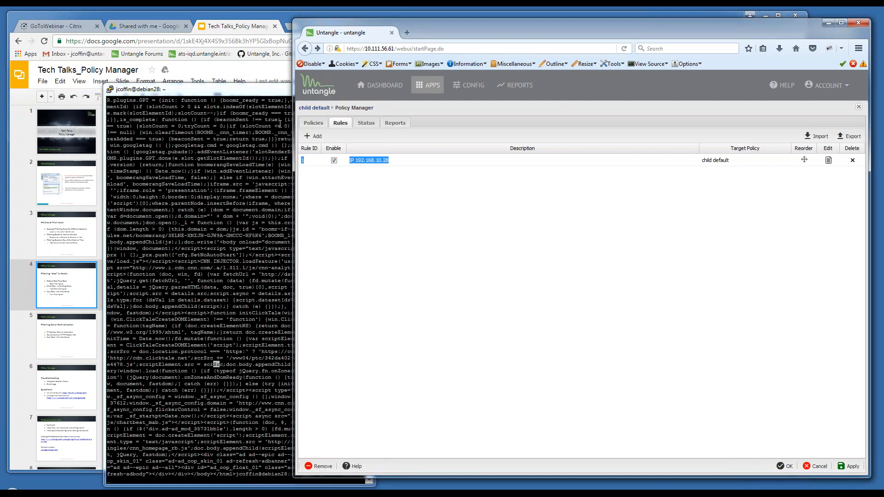
click(859, 109)
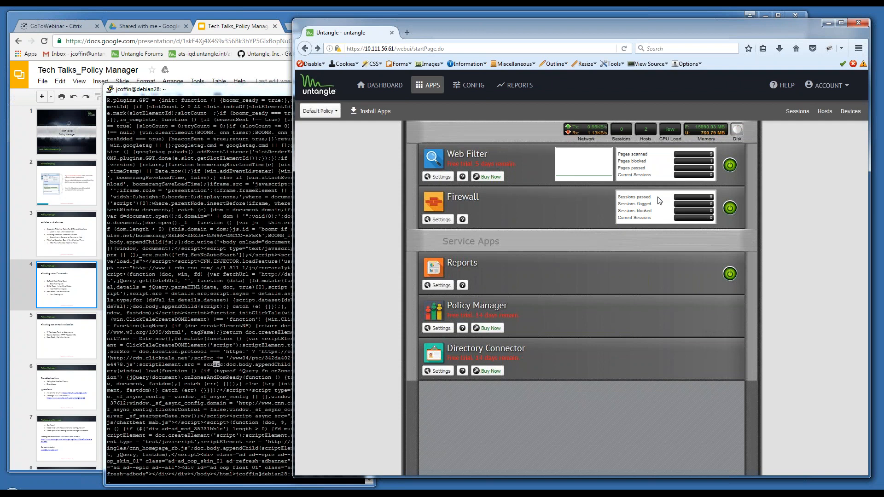
- Start a new rule in Policy Manager and examine the condition types available for it
click(329, 111)
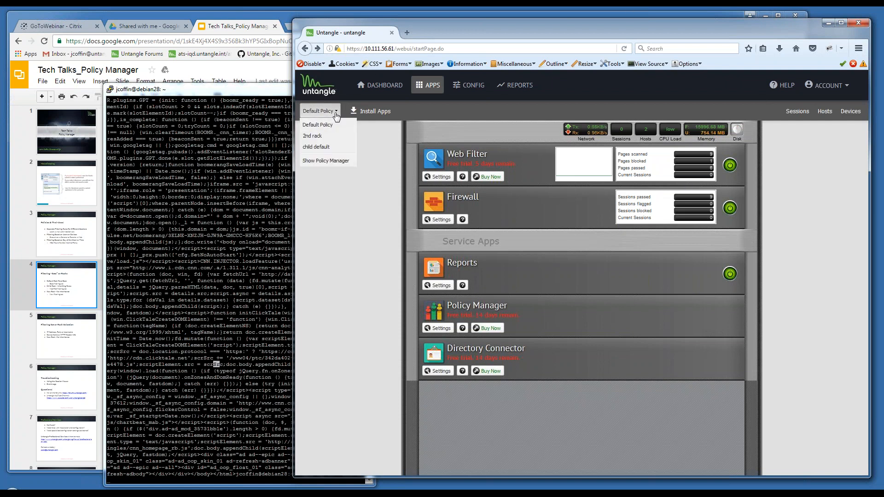
click(328, 160)
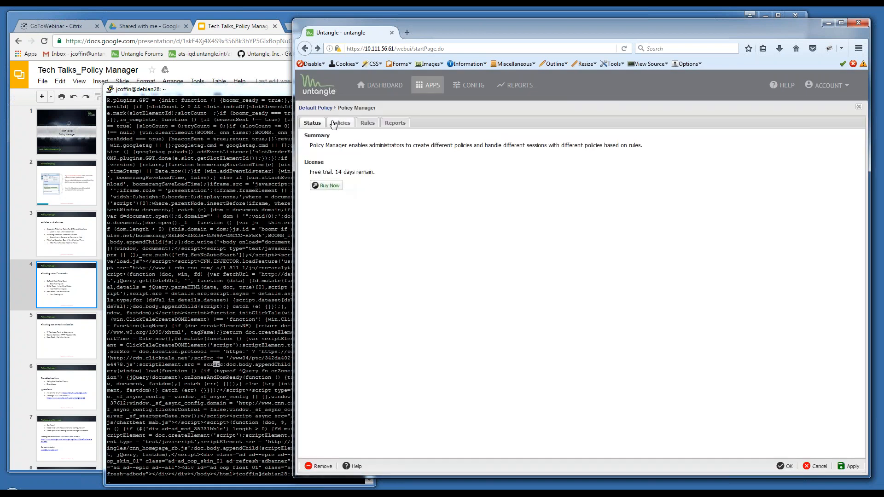
click(367, 124)
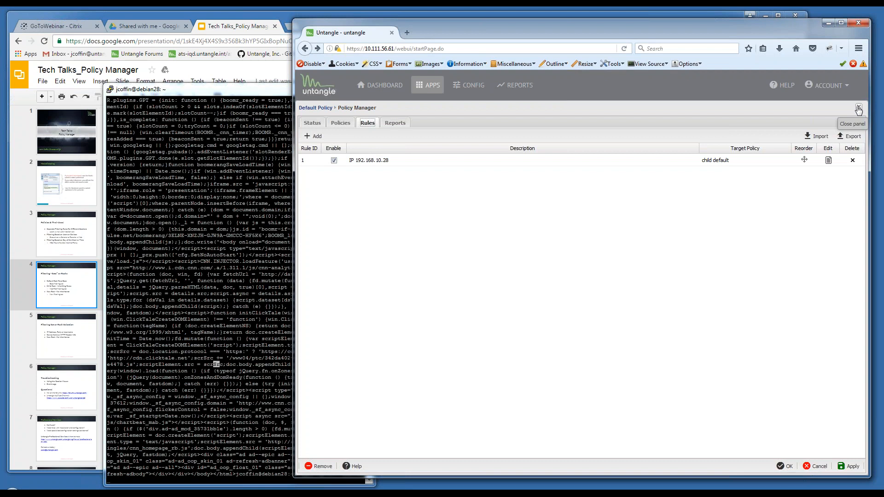
click(316, 137)
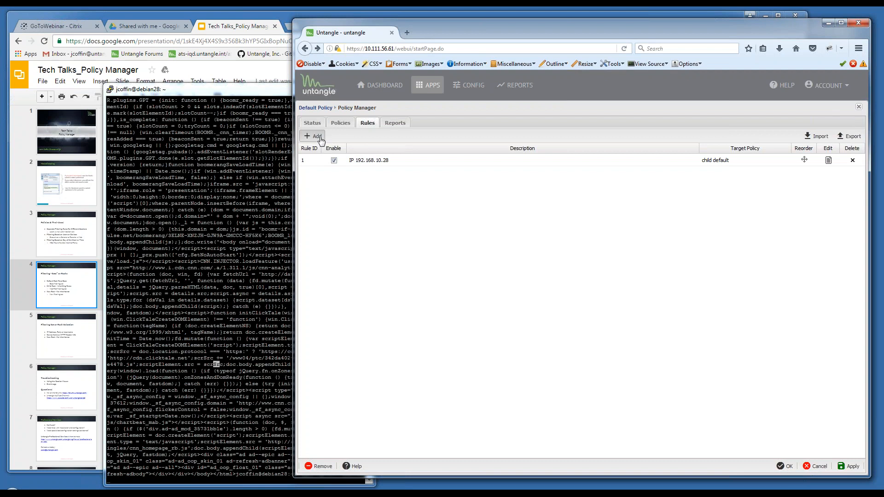
click(414, 165)
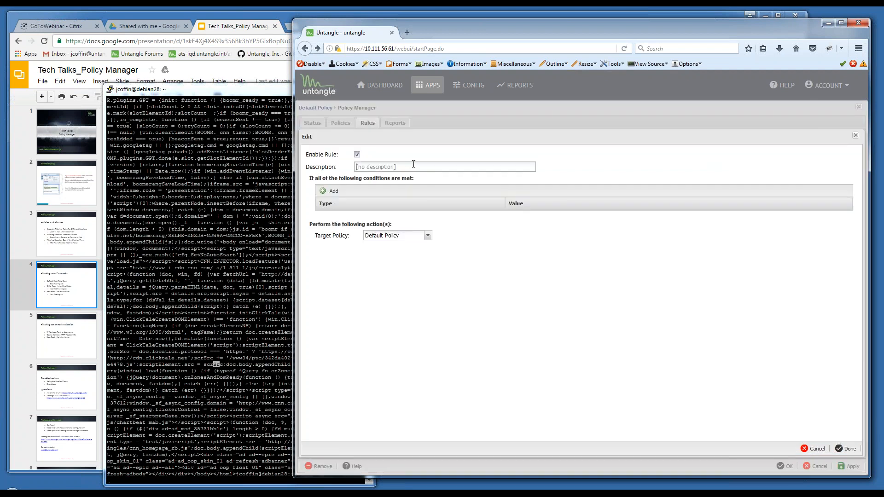
click(332, 191)
click(450, 217)
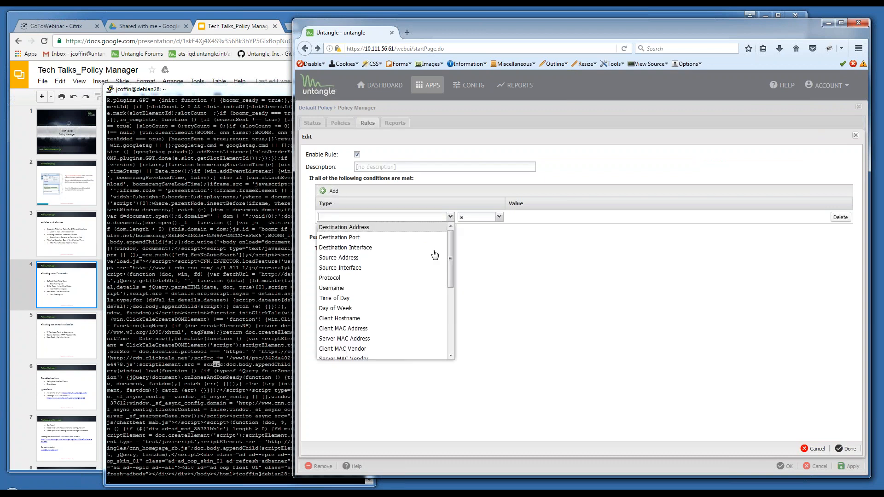
scroll(426, 321, down, 4)
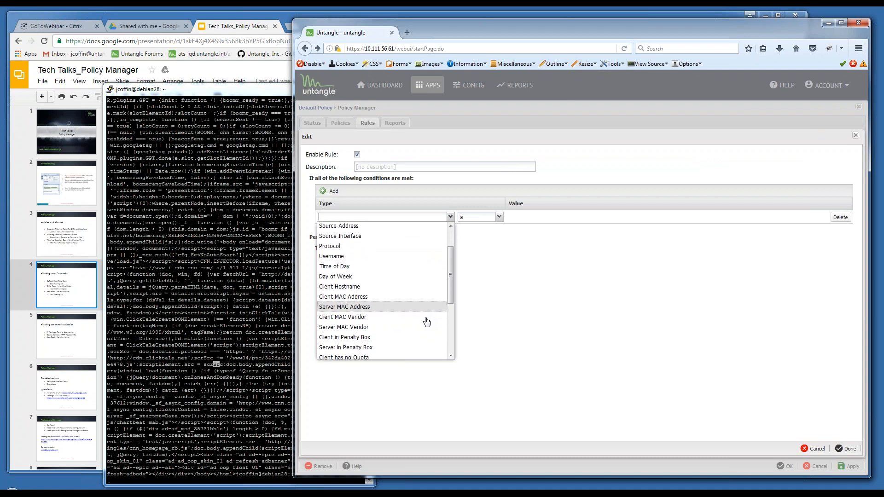
scroll(427, 327, down, 3)
scroll(426, 334, up, 2)
scroll(417, 299, up, 3)
scroll(416, 283, up, 1)
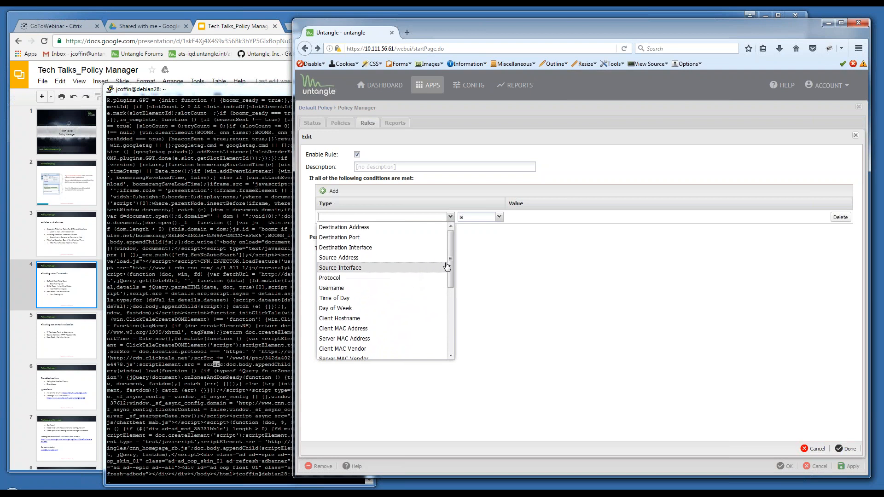
mouse_move(452, 261)
mouse_down()
mouse_move(453, 327)
mouse_move(464, 266)
mouse_up()
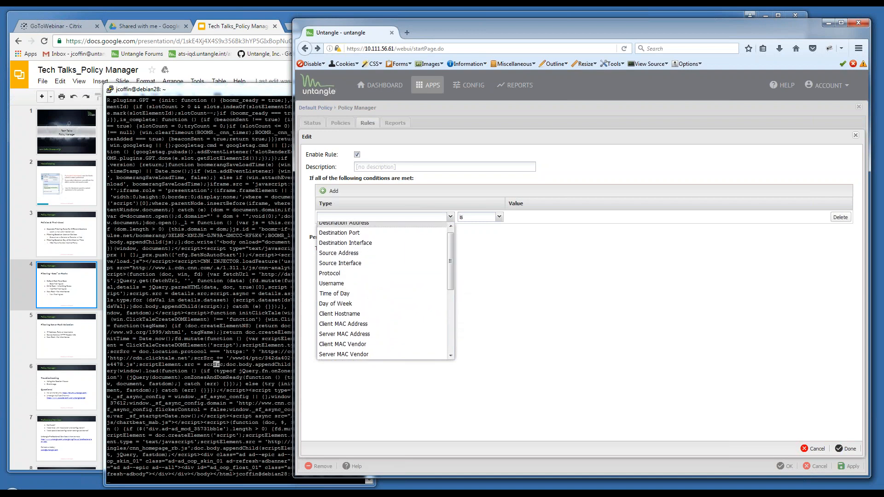
- Try to save the new rule with an empty Client Hostname condition, discard it, and close Policy Manager
click(360, 314)
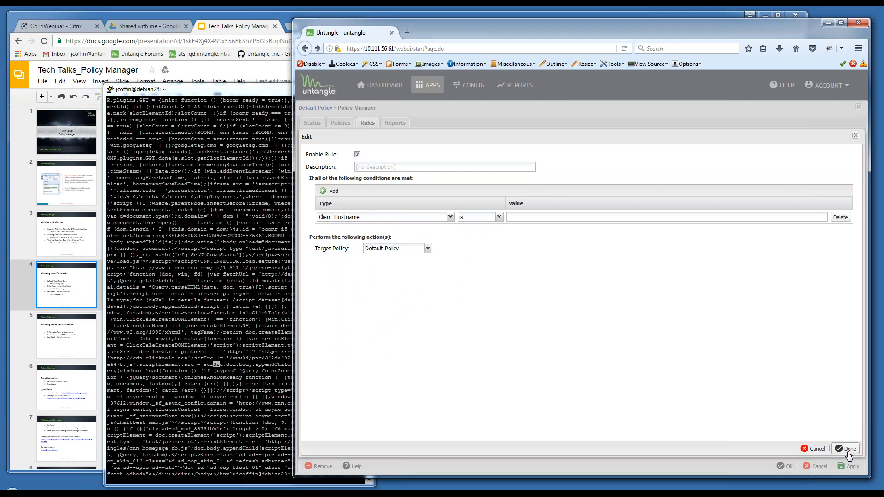
click(850, 454)
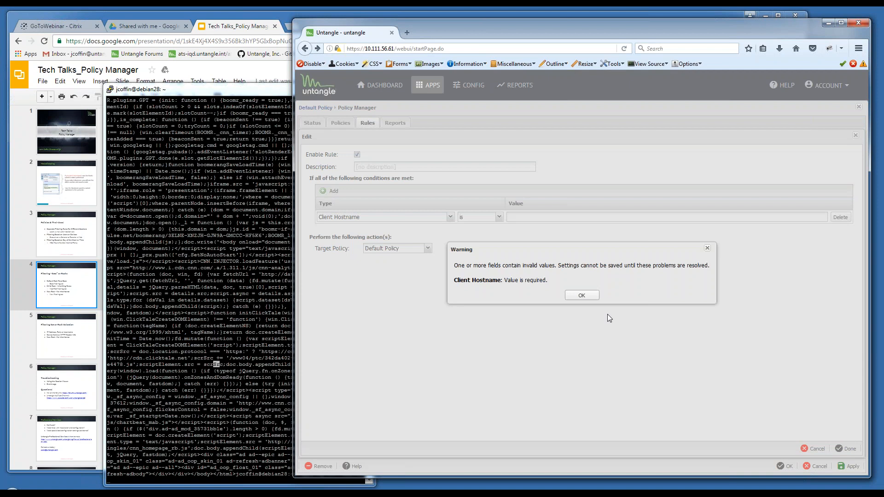
click(581, 296)
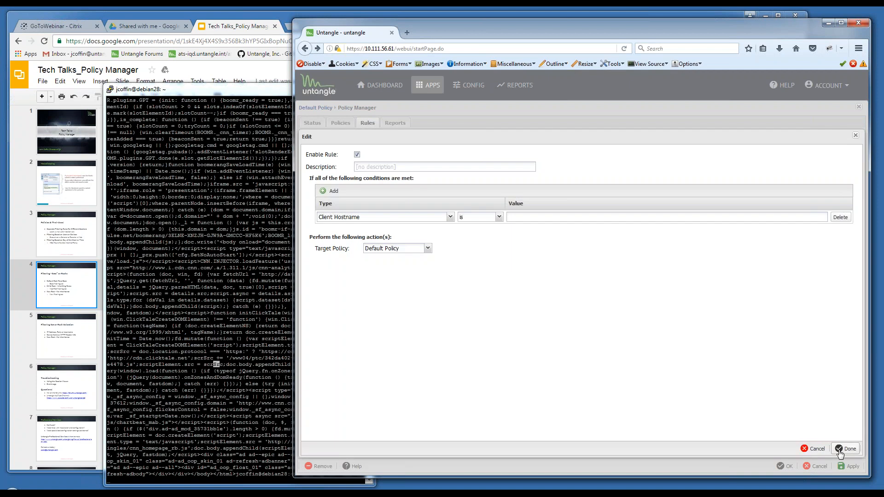
click(813, 449)
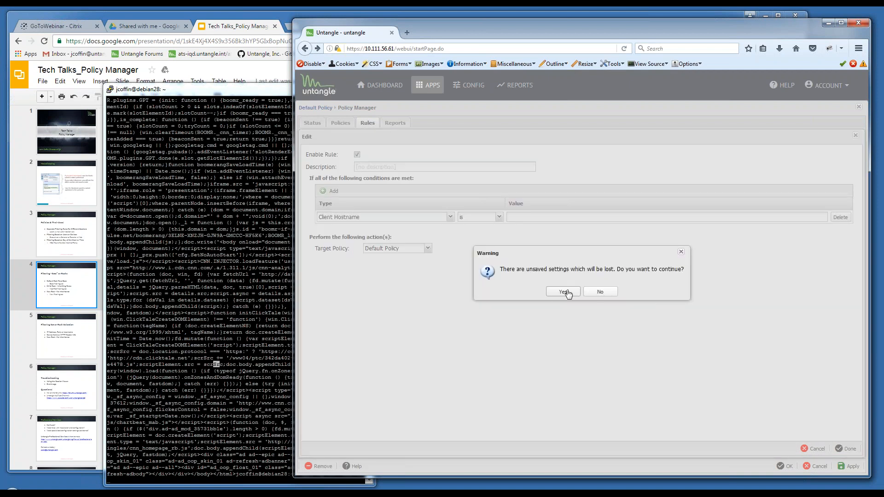
click(563, 292)
click(814, 467)
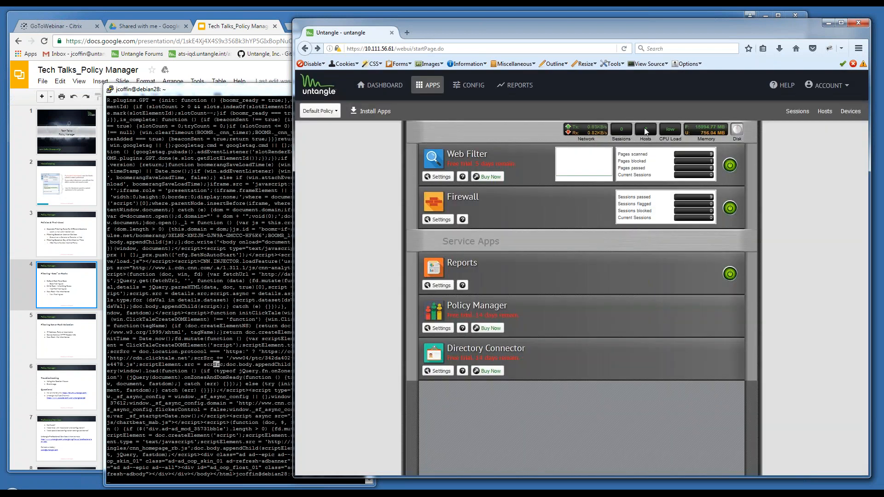
- Review the hostname entries in the current hosts list and the entries in the devices list, closing each view
click(644, 131)
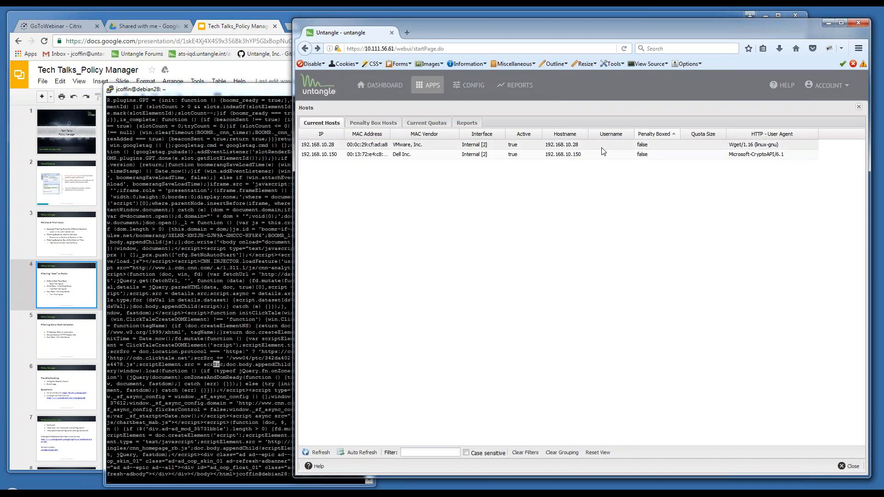
drag(579, 145, 544, 146)
click(859, 109)
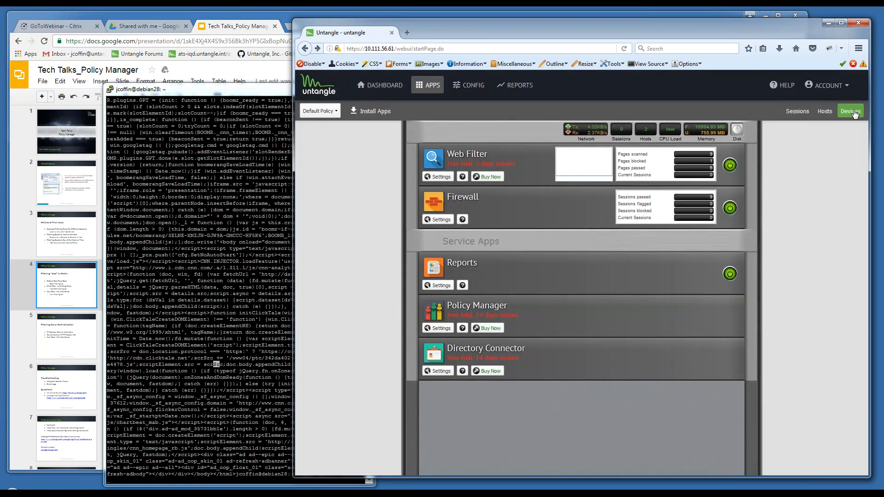
click(852, 112)
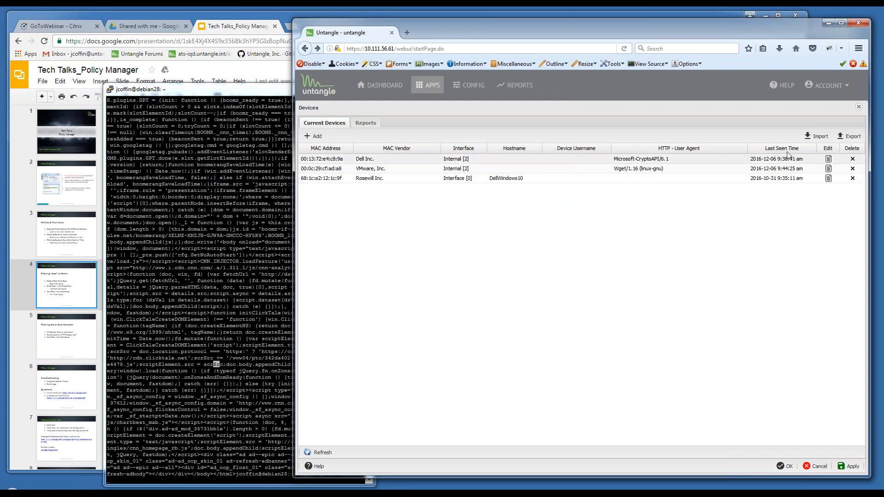
click(859, 108)
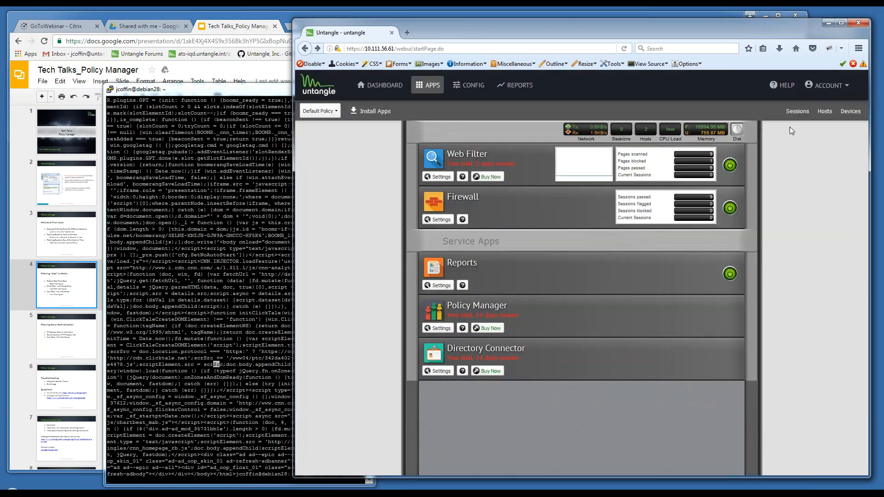
- Check the MAC address and username columns for 192.168.10.28 in the current hosts list
click(825, 112)
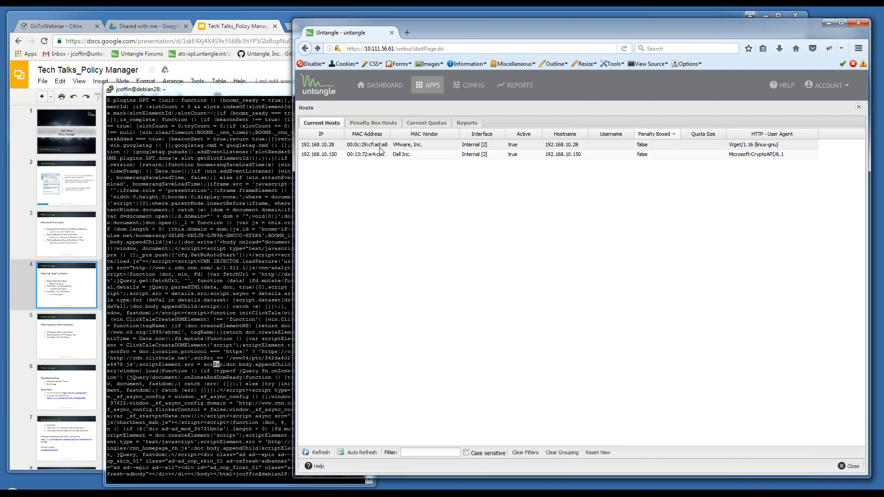
click(858, 109)
click(819, 112)
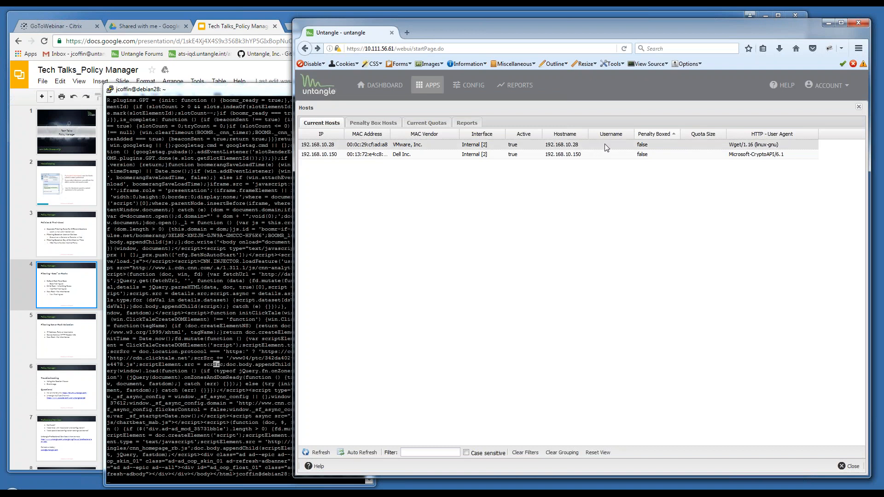
click(859, 108)
- In the devices list, set the VMware, Inc. device's username to testbox and save the change
click(851, 112)
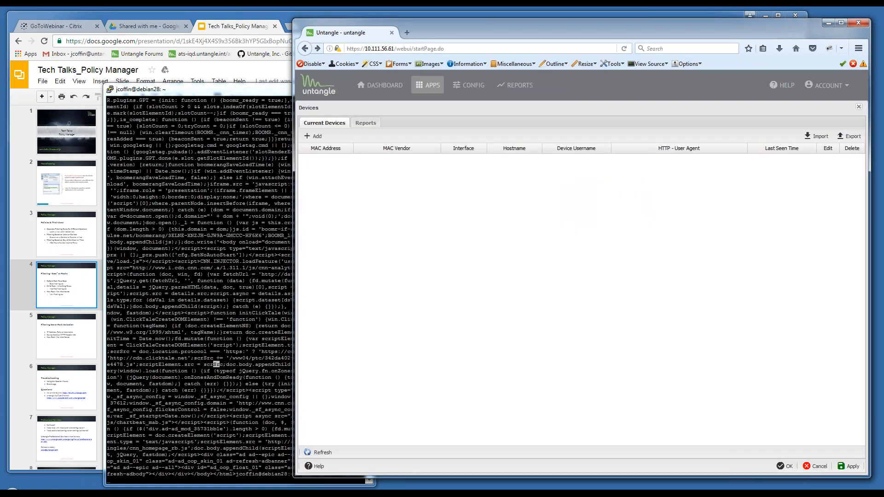
click(582, 158)
click(578, 168)
text(tesox)
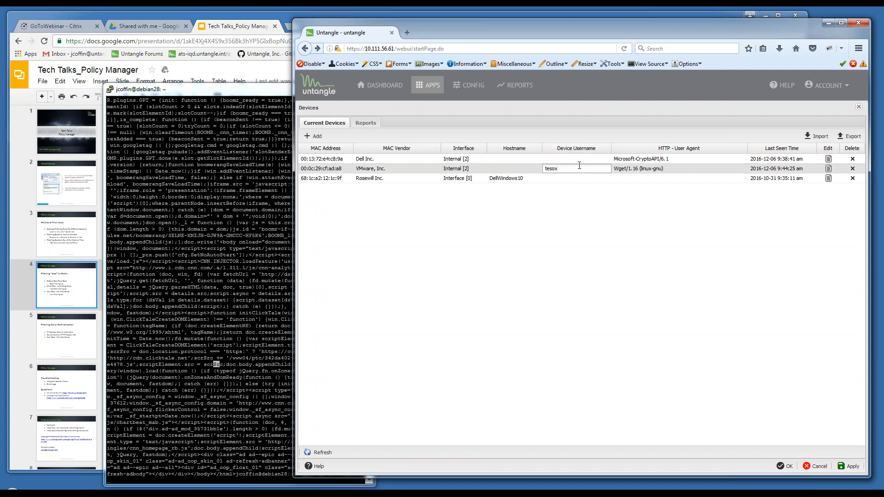
key(BackSpace)
key(BackSpace)
text(tbox)
click(848, 468)
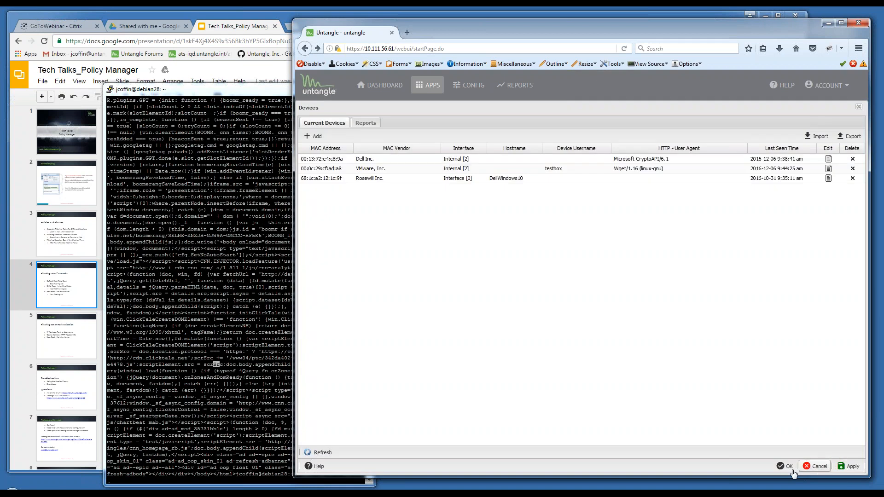
click(785, 466)
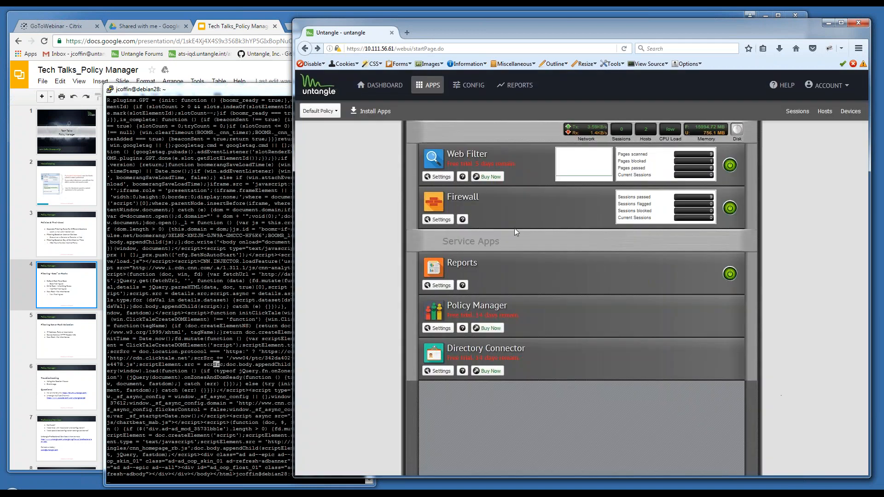
- Add another Policy Manager rule and give it a condition of type Username
click(335, 113)
click(339, 161)
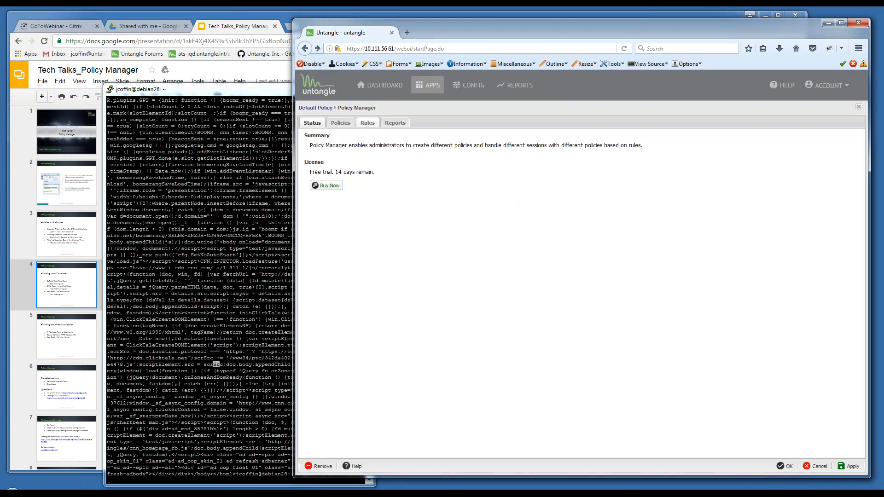
click(365, 124)
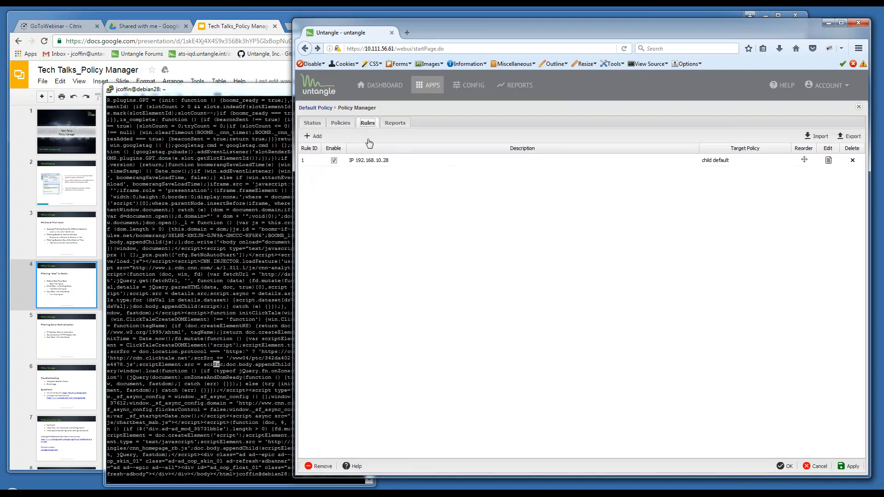
click(325, 144)
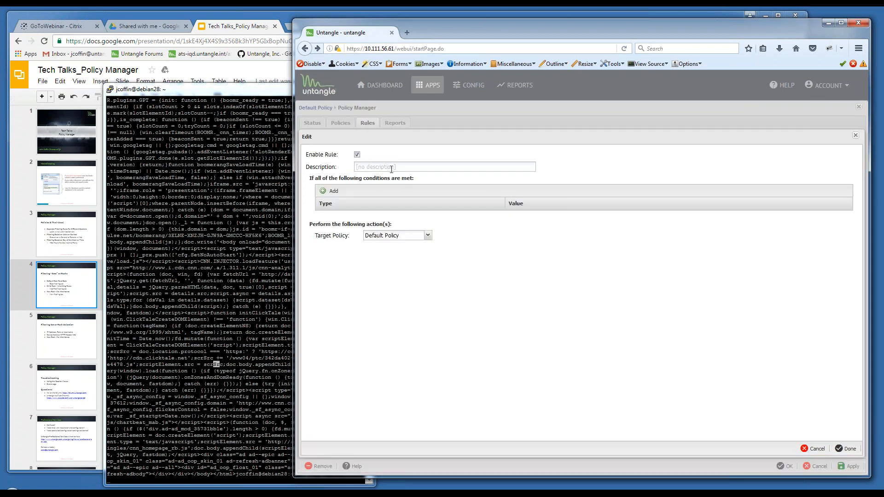
click(331, 191)
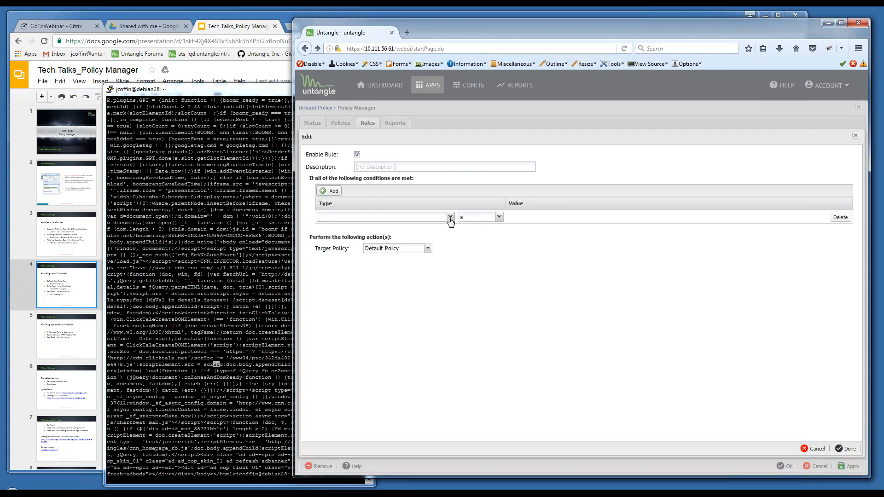
click(450, 217)
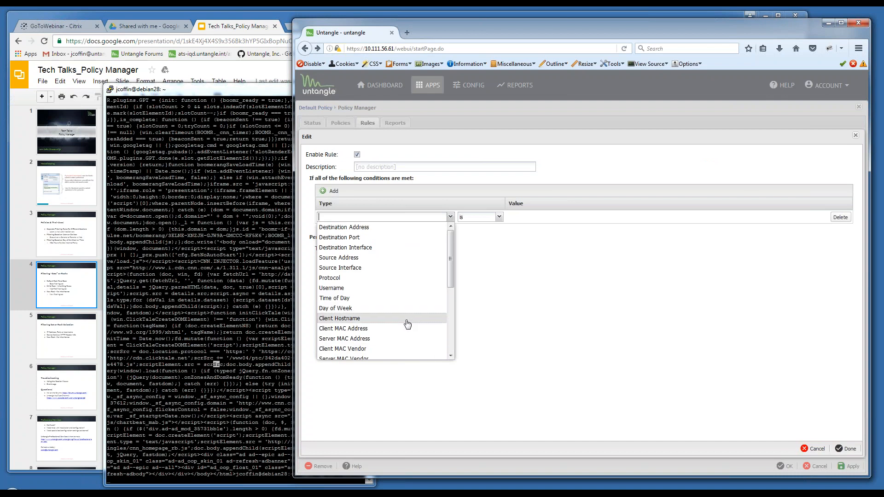
click(401, 287)
- Give the Username condition the custom value testbox, finish the rule, and save the Policy Manager settings
click(548, 220)
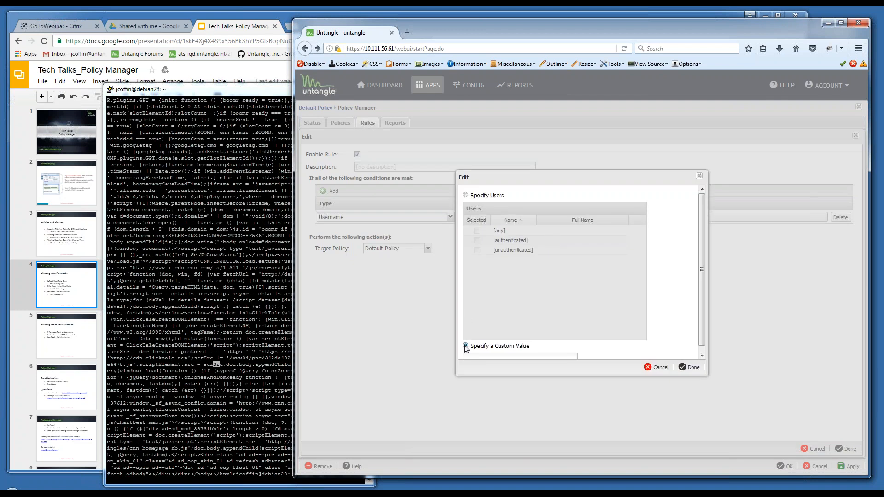
scroll(571, 352, down, 1)
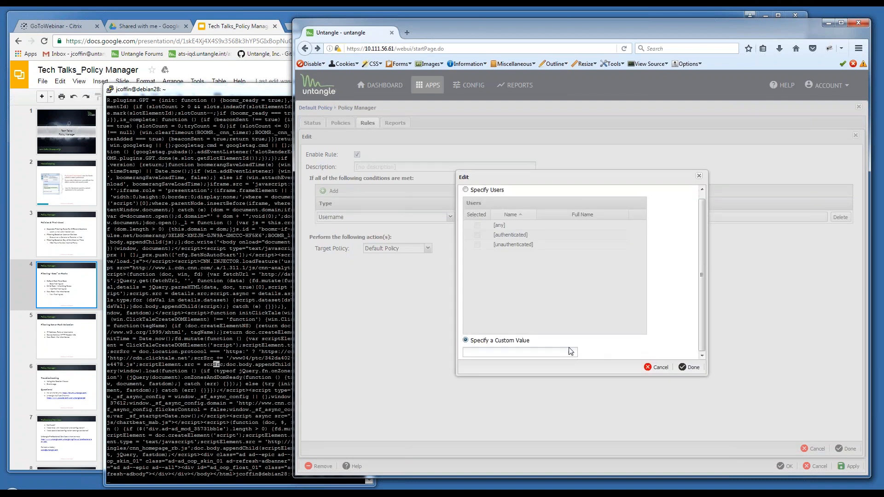
click(550, 352)
text(testbox)
click(688, 367)
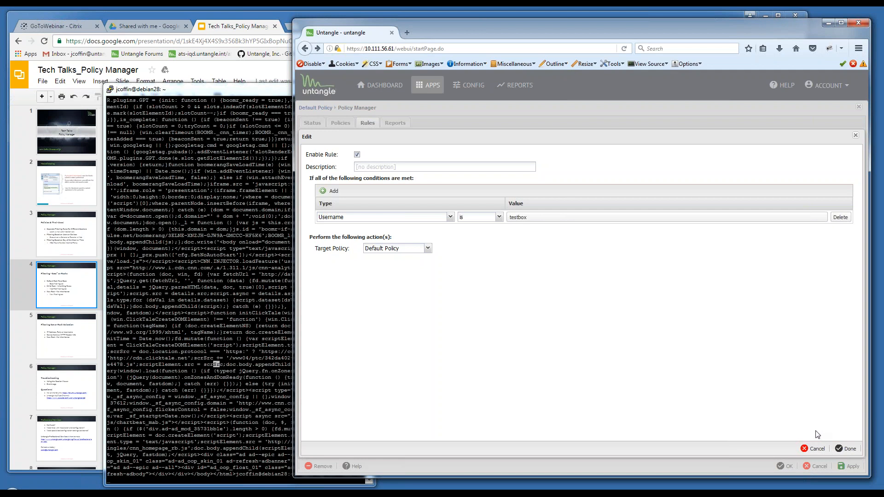
click(847, 449)
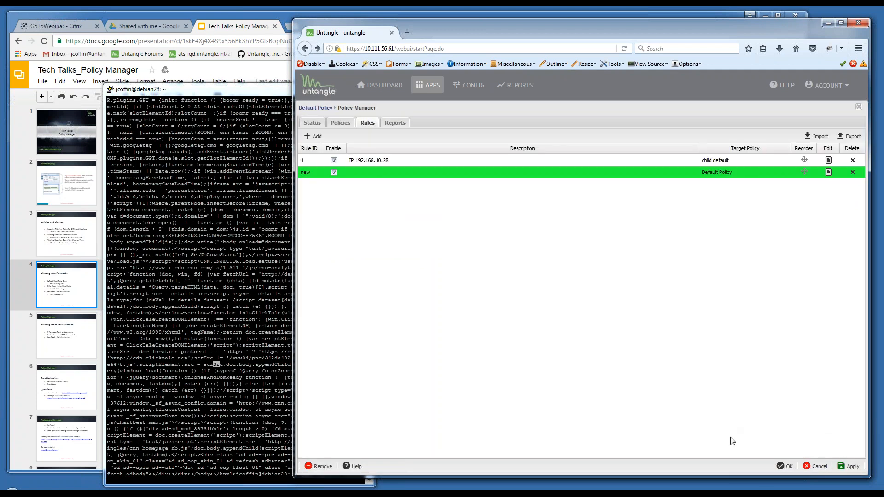
click(786, 467)
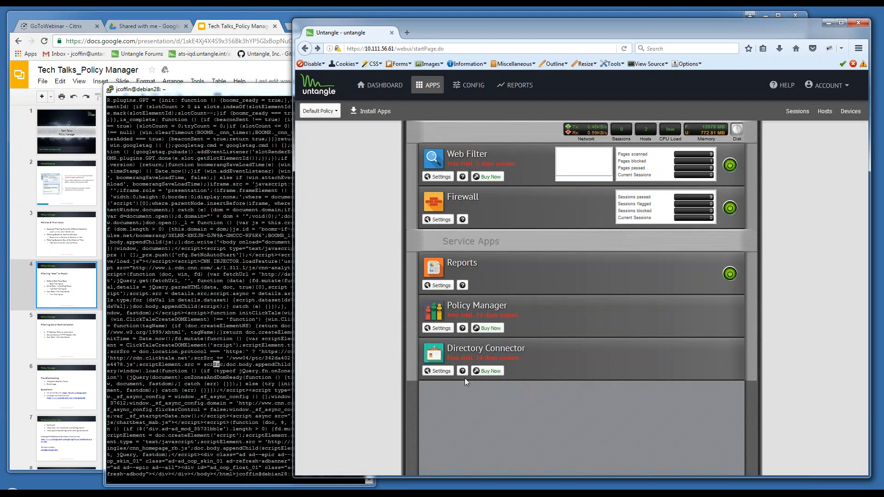
- Open the Directory Connector settings and enable both the Active Directory and RADIUS connectors
click(435, 372)
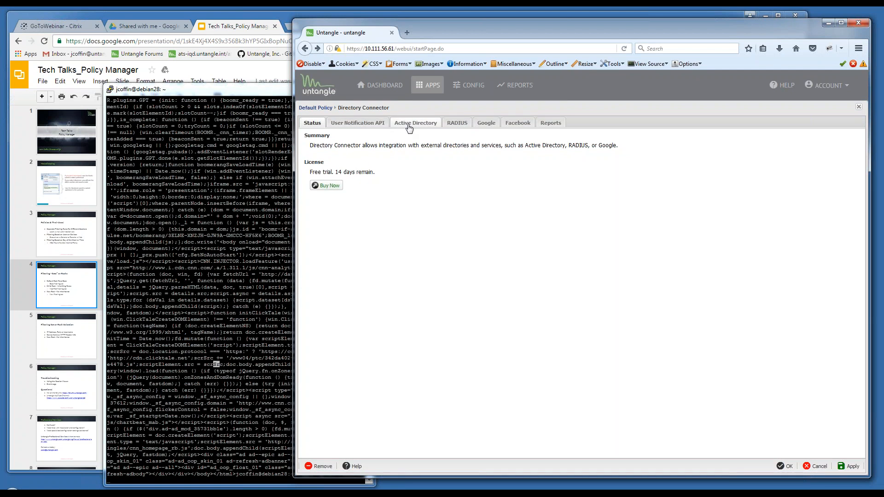
click(410, 125)
click(335, 167)
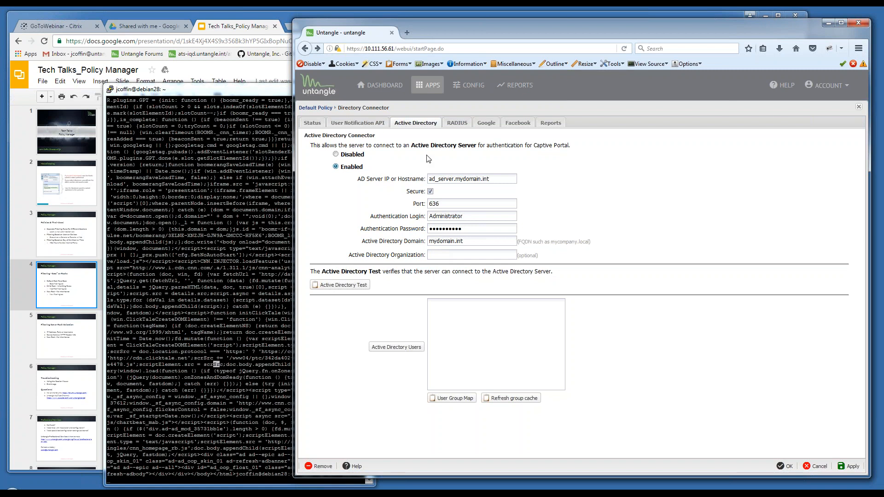
click(457, 124)
click(336, 167)
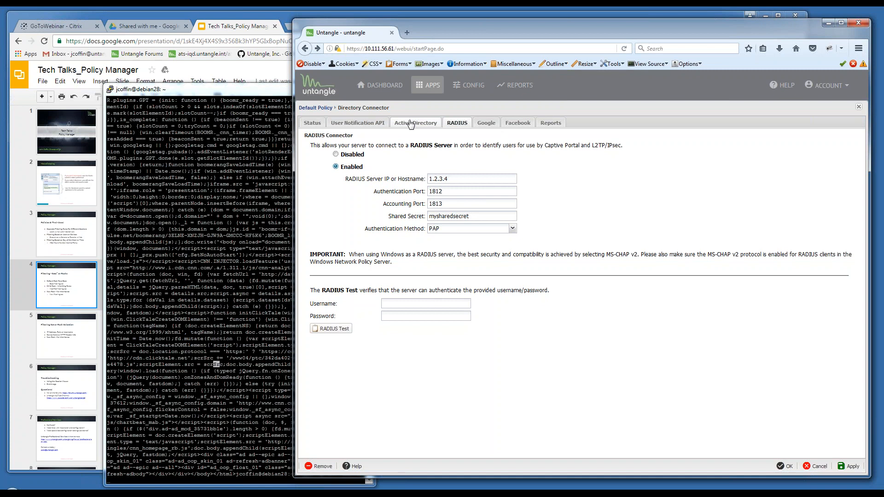
- Set the Active Directory server hostname to adtest.adtesting.int and turn off its Secure option
click(409, 122)
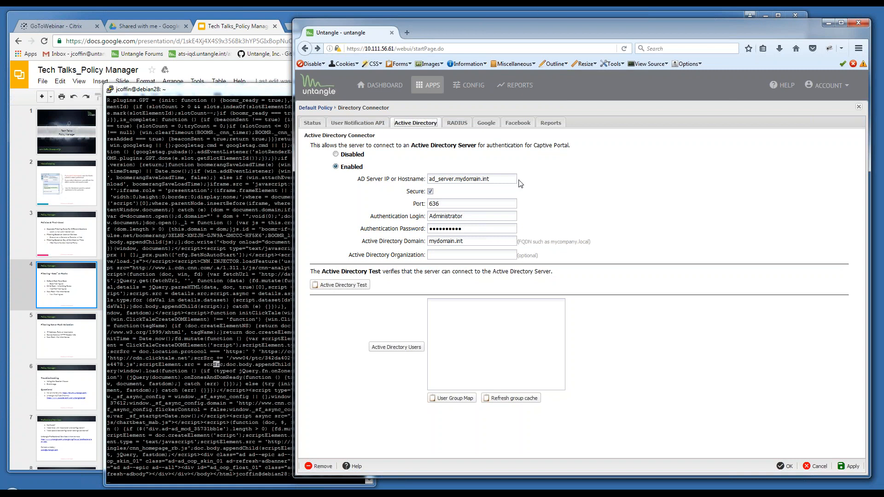
triple_click(498, 177)
text(adtesting)
key(BackSpace)
key(BackSpace)
key(BackSpace)
text(/adtesitng)
key(BackSpace)
key(BackSpace)
key(BackSpace)
text(ting.int)
click(430, 192)
- Replace the Active Directory authentication password
click(447, 230)
drag(447, 232, 340, 220)
text(••••••)
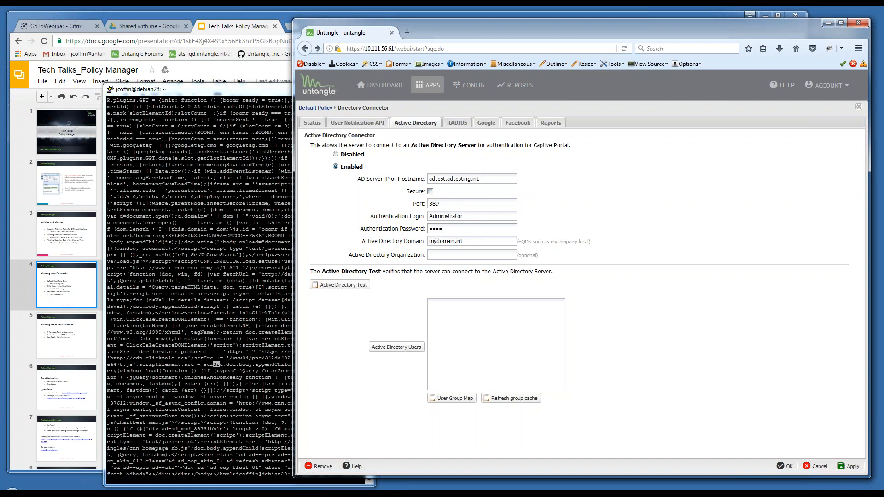
text(••)
- Set the Active Directory domain to adtesting.int and apply the settings
drag(479, 239, 428, 241)
text(adtest)
text(int)
key(BackSpace)
key(BackSpace)
key(BackSpace)
key(BackSpace)
text(ing.int)
click(852, 467)
- Replace the AD server hostname with 10.111.56.47, apply it, and run the Active Directory test
drag(483, 178, 367, 188)
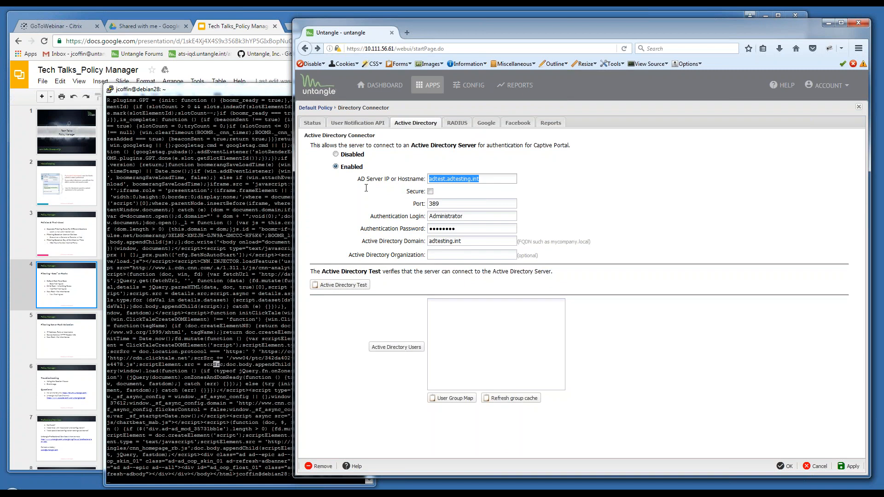
text(10.111.56.47)
click(850, 466)
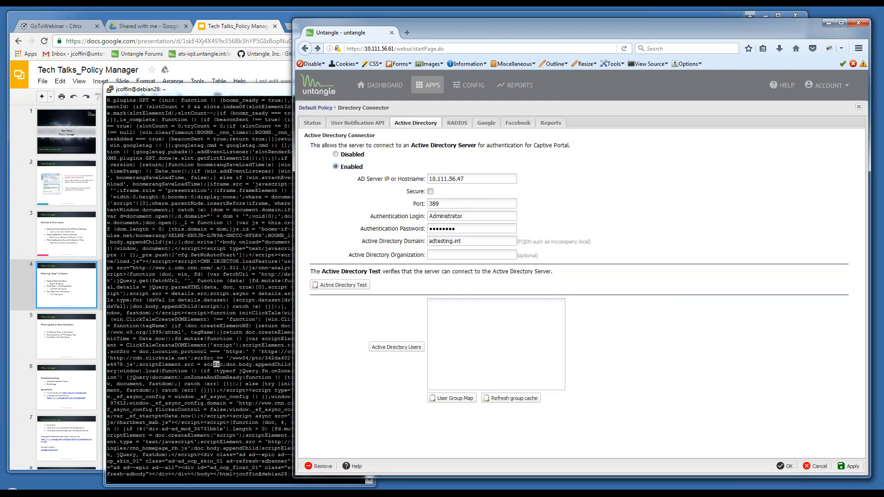
click(346, 287)
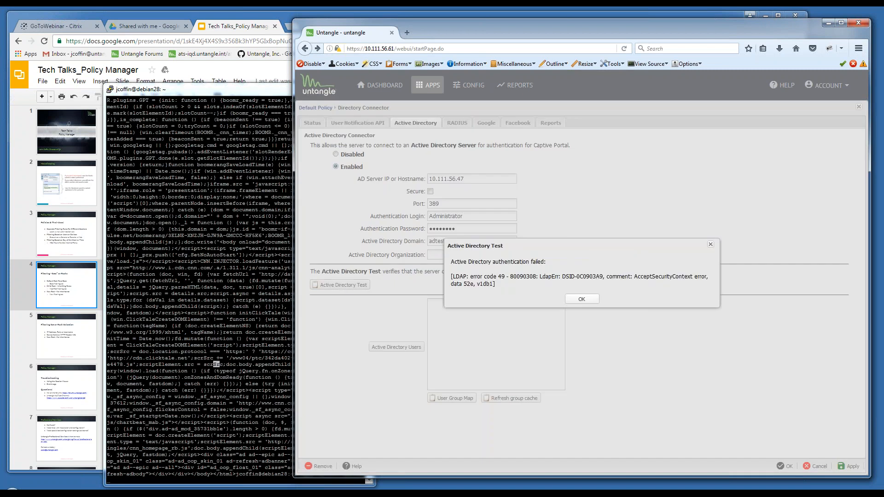
click(582, 299)
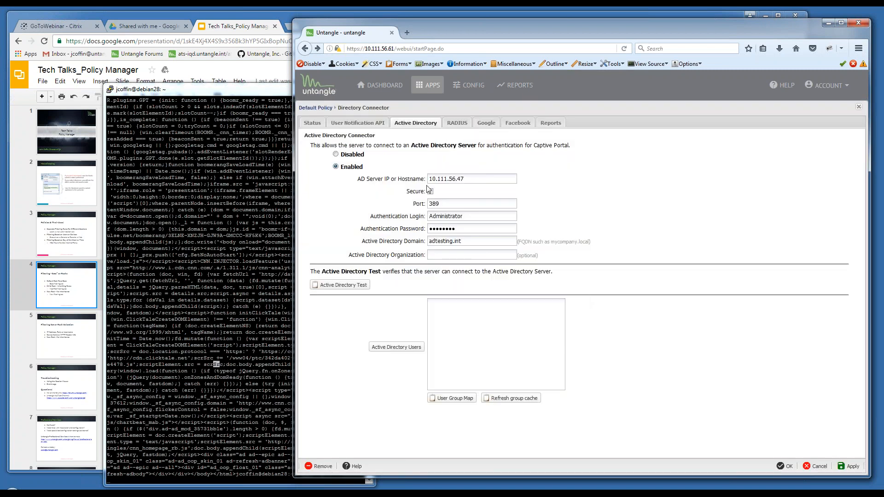
- Turn on the Secure option, apply the settings, and rerun the Active Directory test
click(430, 191)
click(849, 467)
click(349, 286)
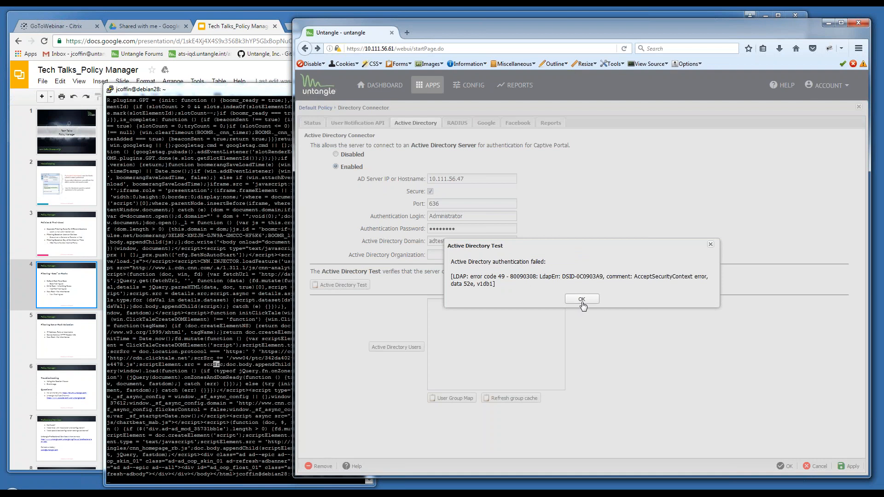
click(580, 303)
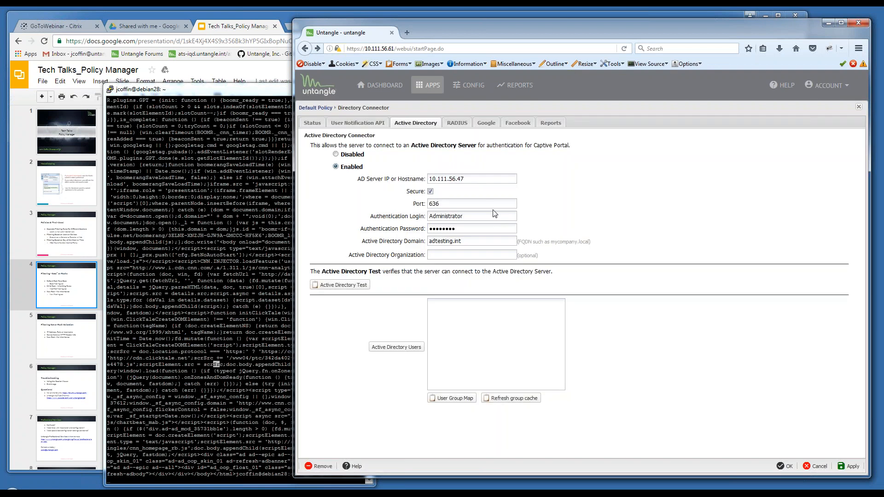
- Retry the Active Directory test with a re-entered authentication password and Secure turned off, discarding the unsaved changes on exit
double_click(460, 228)
text(********)
click(431, 191)
click(351, 288)
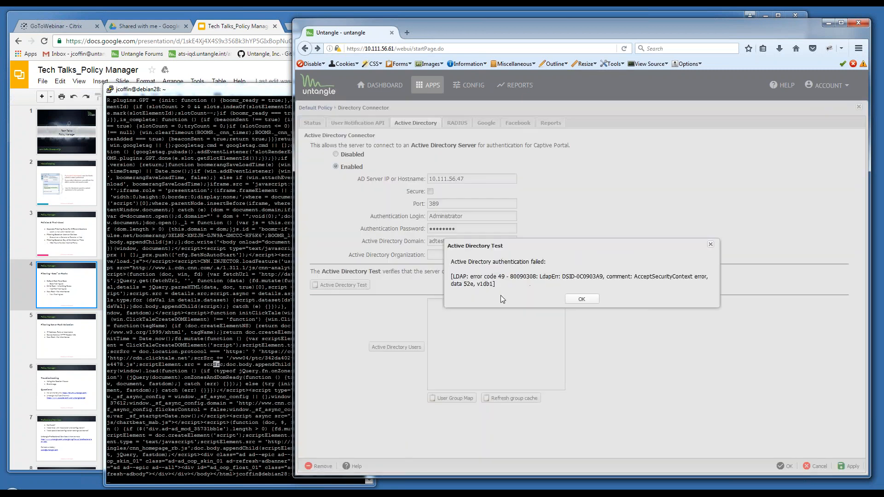
click(581, 300)
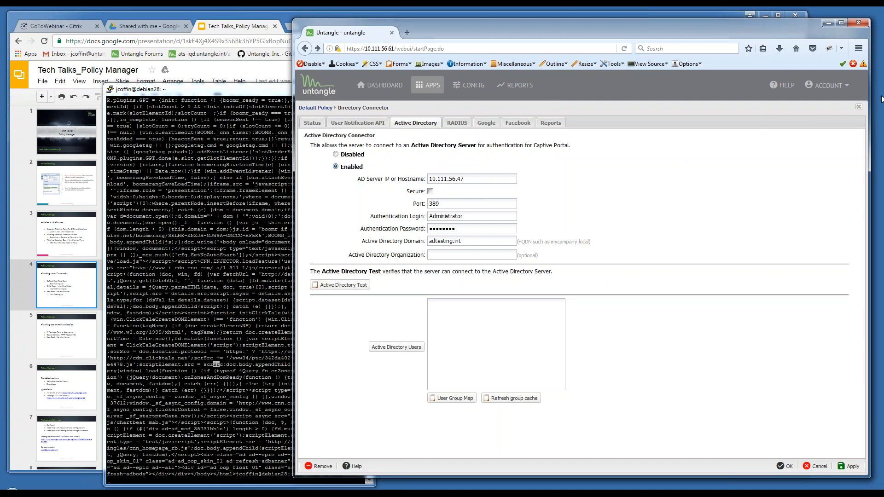
click(859, 111)
click(575, 292)
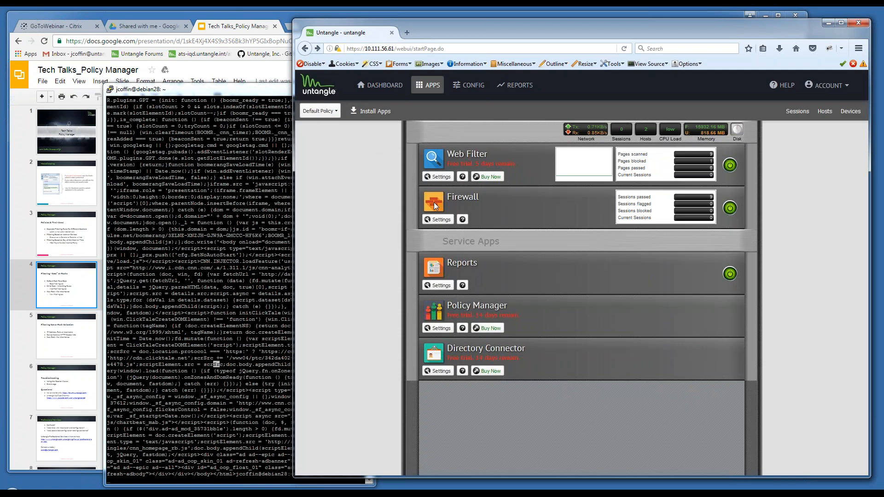
- Open the Policy Manager rules list
click(336, 112)
click(330, 161)
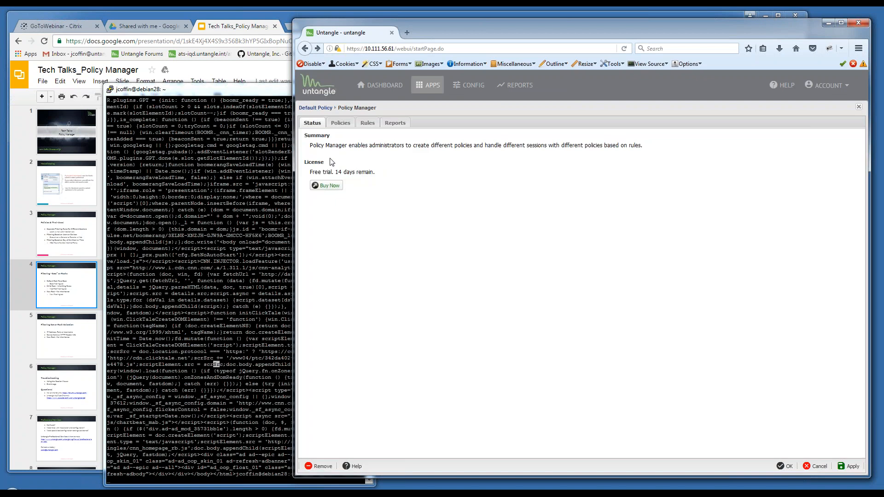
click(367, 123)
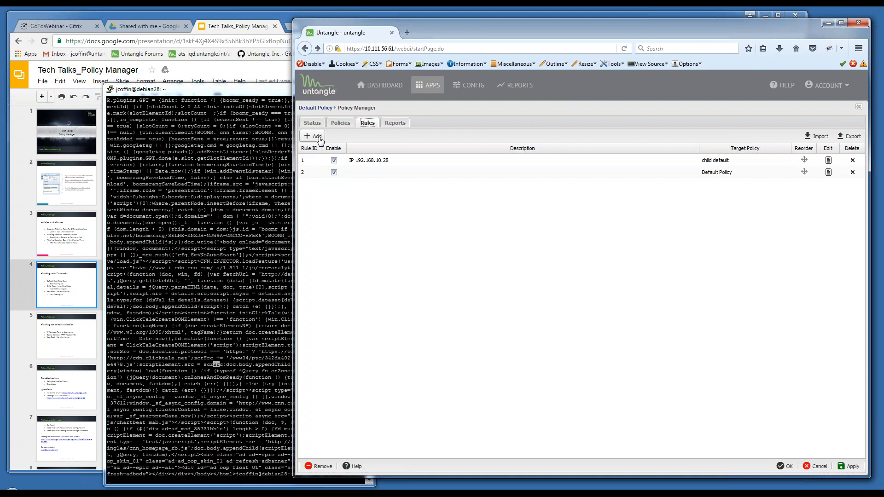
- Review the available condition types in a new rule and set its condition to Username
click(315, 136)
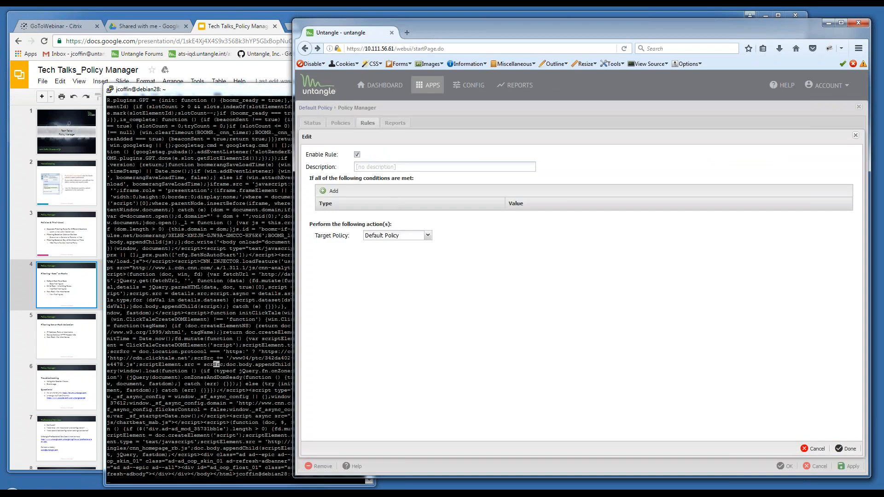
click(341, 192)
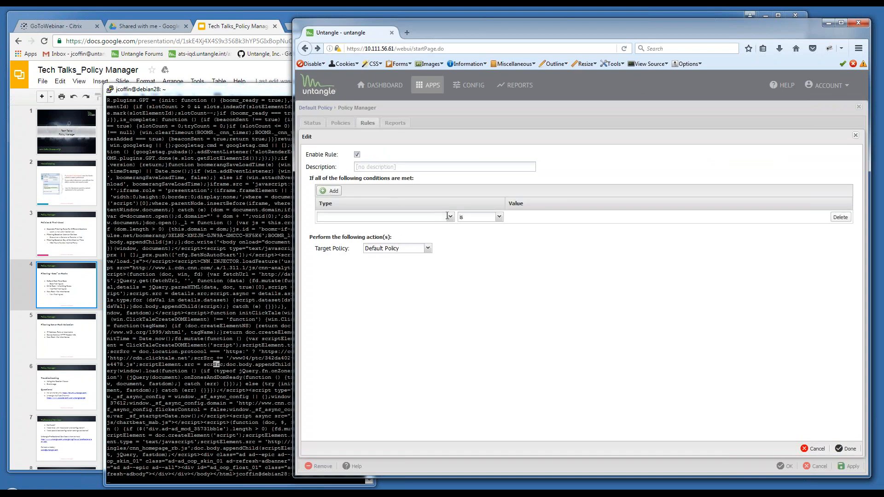
click(451, 220)
click(451, 217)
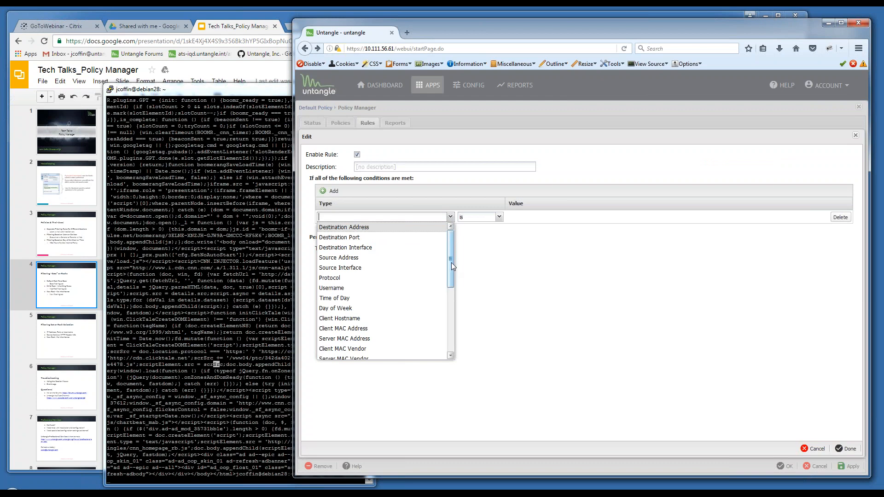
drag(452, 263, 451, 326)
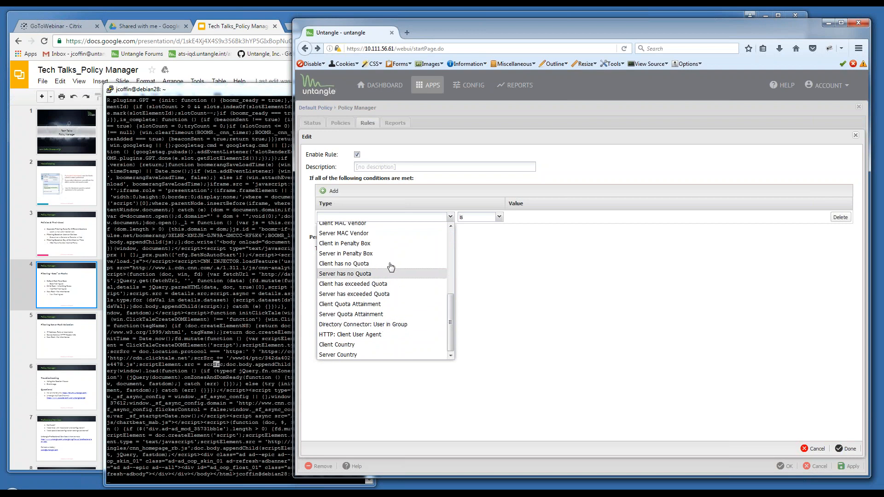
scroll(450, 243, up, 5)
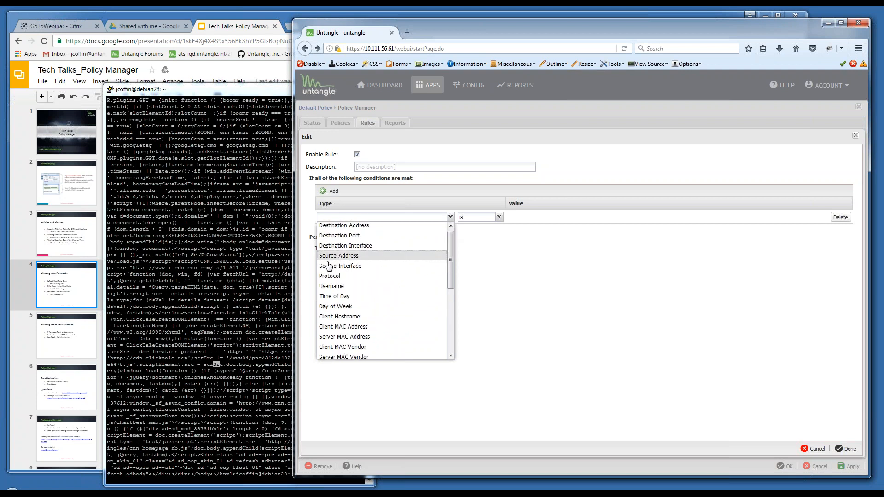
click(335, 287)
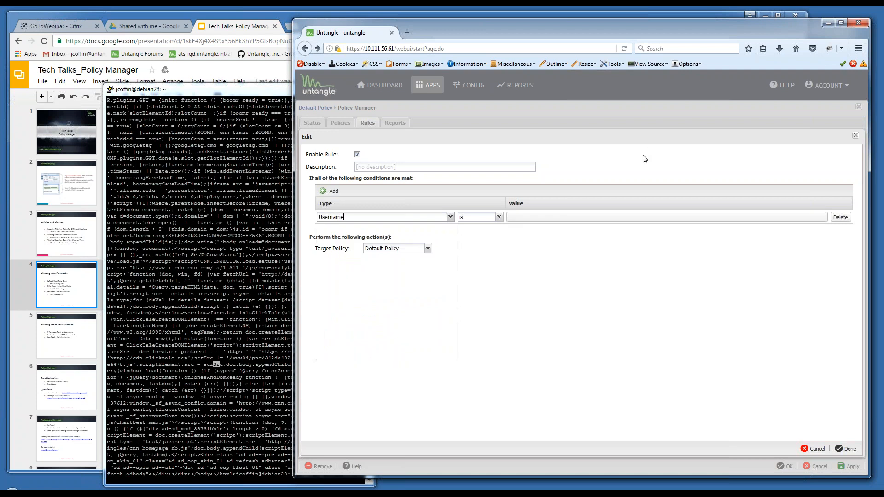
- Switch the Username condition's value to Specify Users to examine the selectable users, and discard the new rule
click(580, 222)
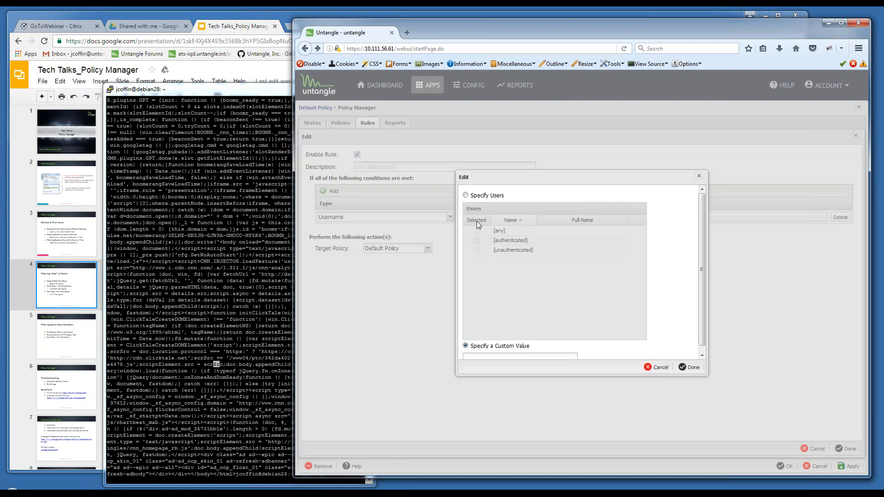
click(465, 196)
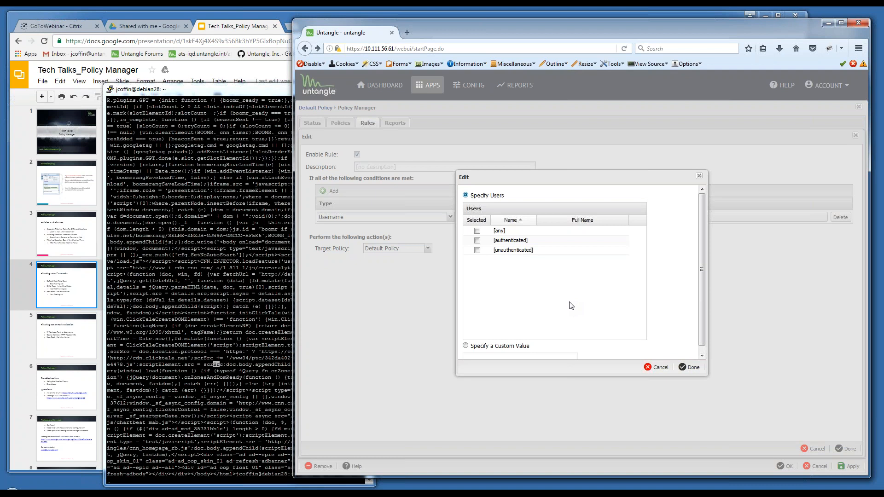
click(688, 368)
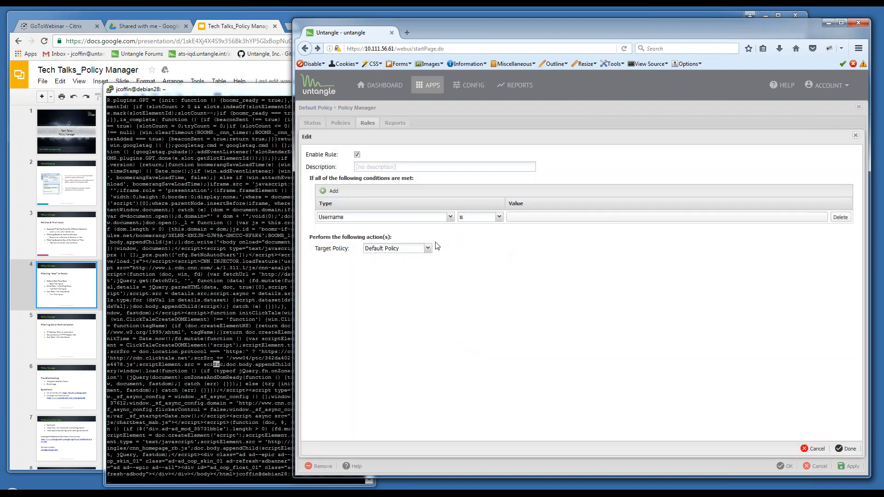
click(451, 219)
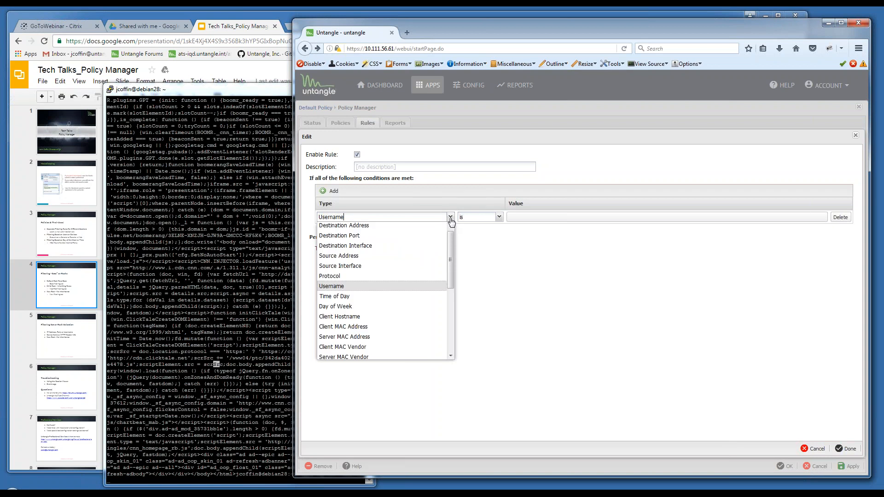
click(856, 136)
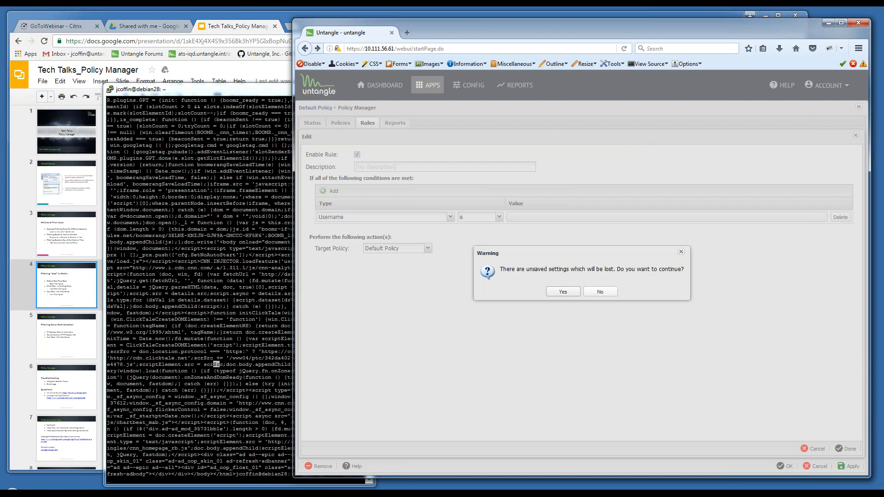
click(563, 292)
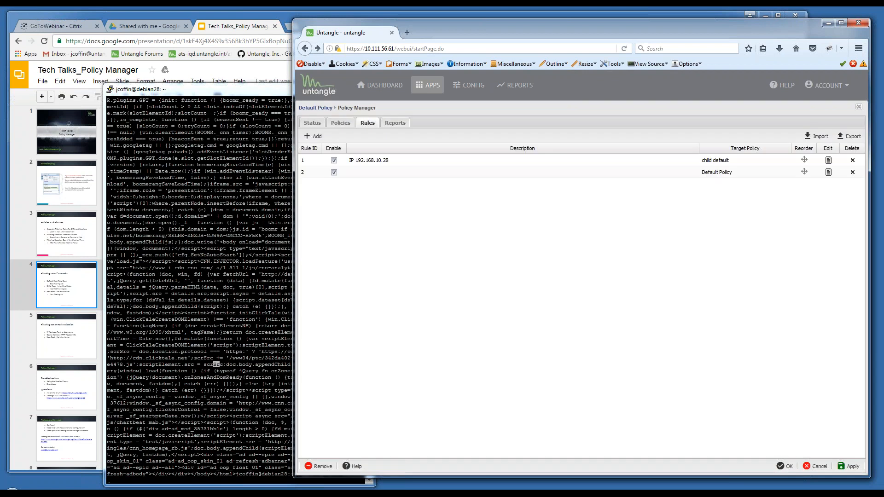
- Add another Policy Manager rule and give it a condition of type Time of Day
click(315, 136)
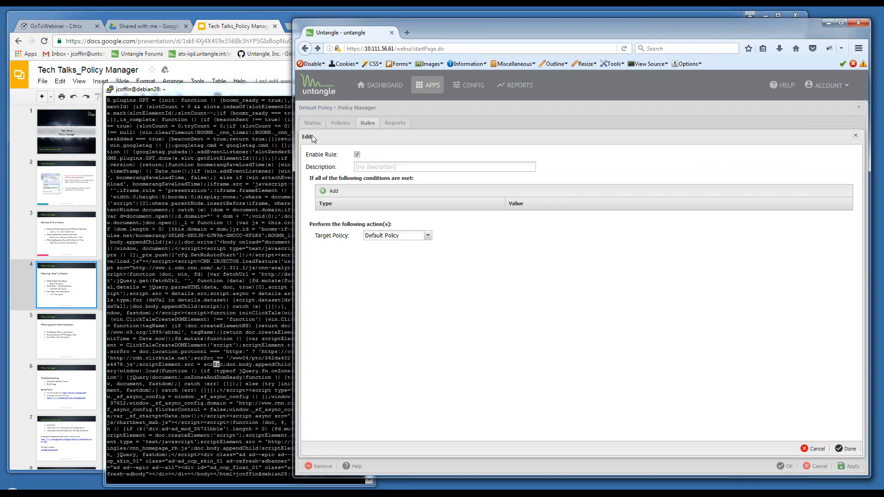
click(335, 192)
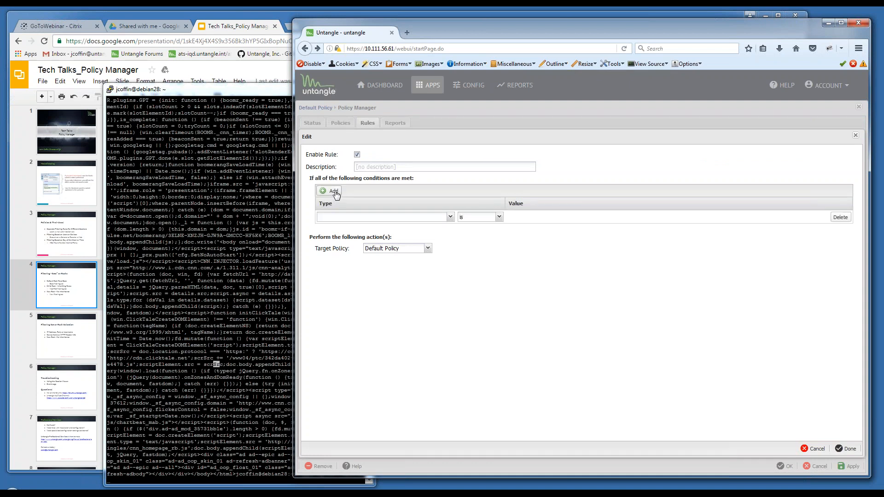
click(450, 217)
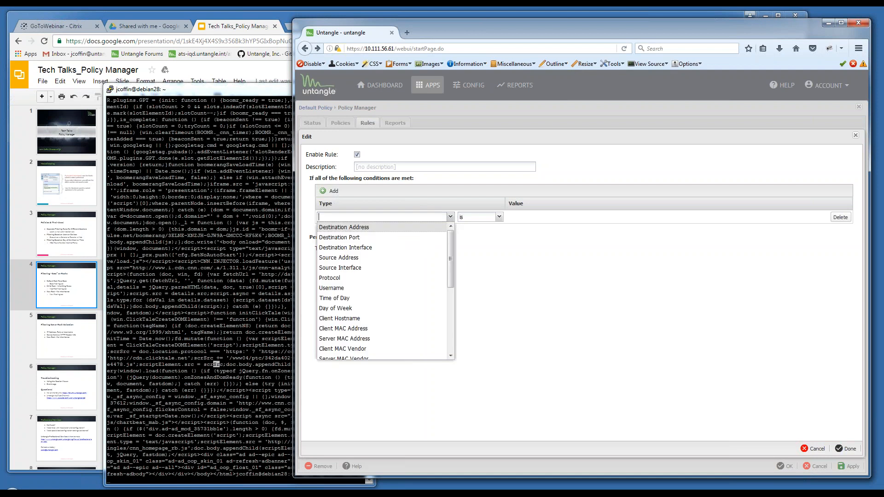
mouse_move(450, 269)
mouse_down()
mouse_move(450, 297)
mouse_move(450, 282)
mouse_up()
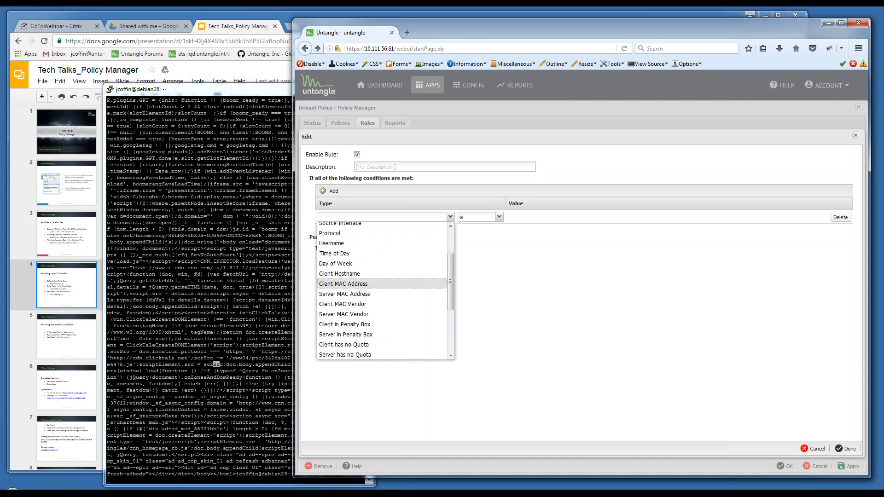
click(369, 256)
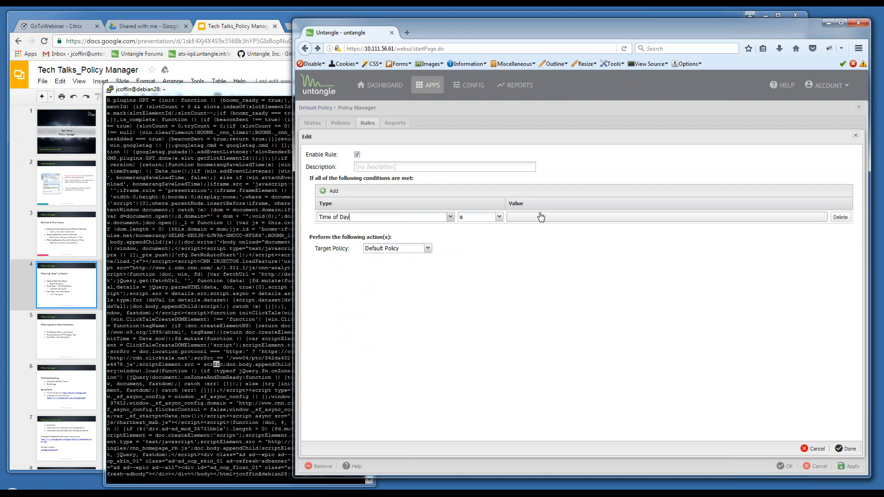
- Set the Time of Day condition's range to 17:00-06:30 and the rule's target policy to 2nd rack
click(540, 219)
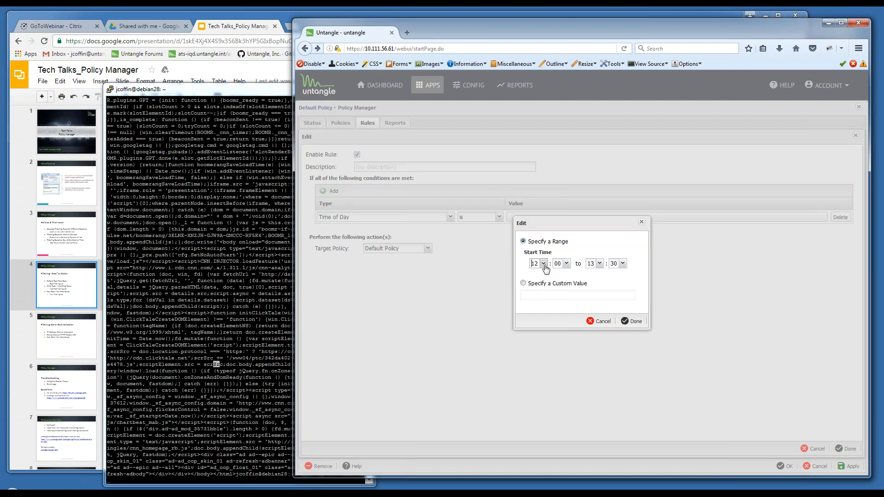
click(545, 265)
drag(558, 286, 558, 358)
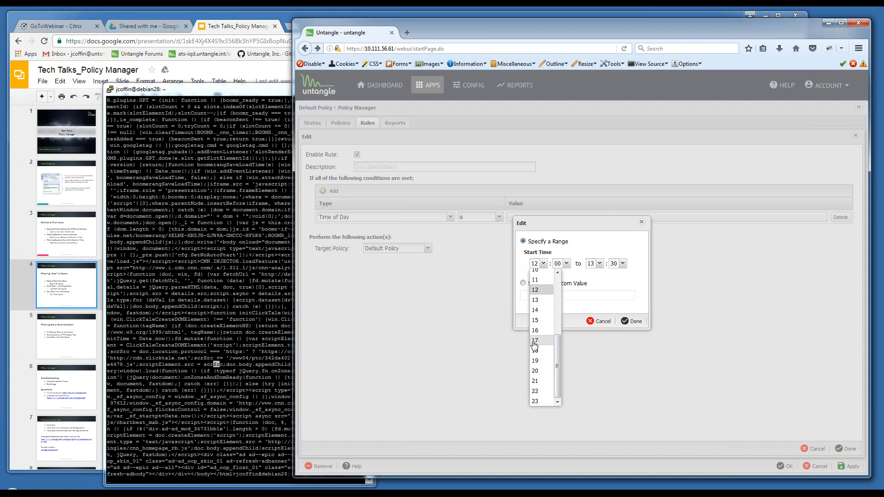
click(536, 341)
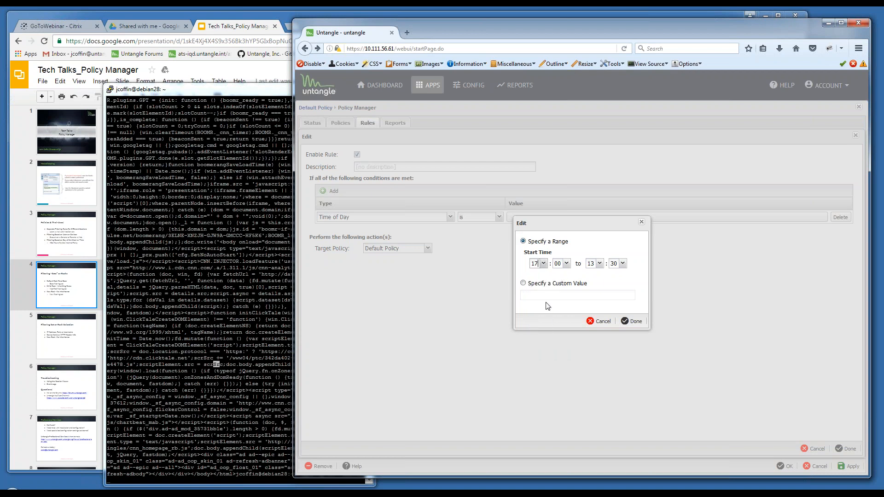
click(599, 264)
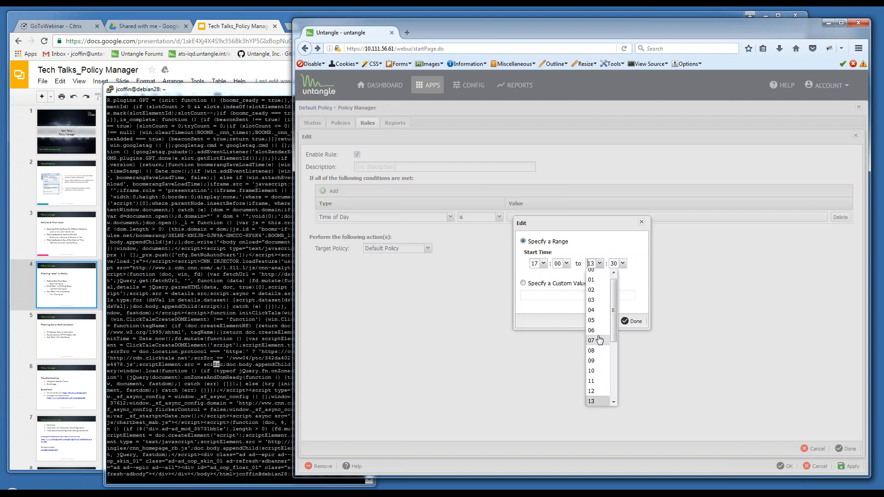
click(594, 330)
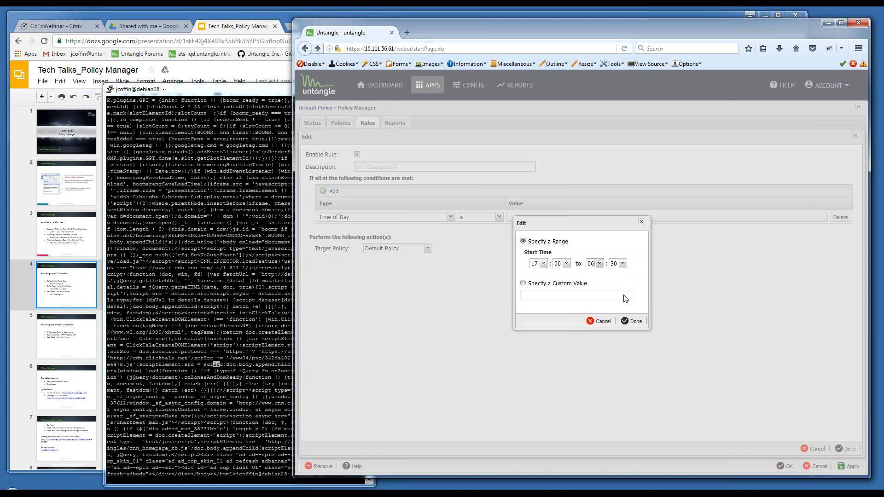
click(628, 322)
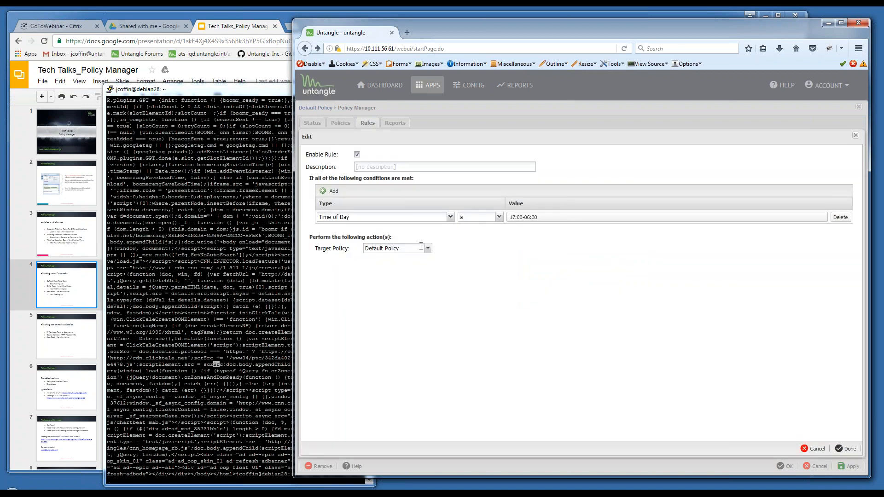
click(428, 249)
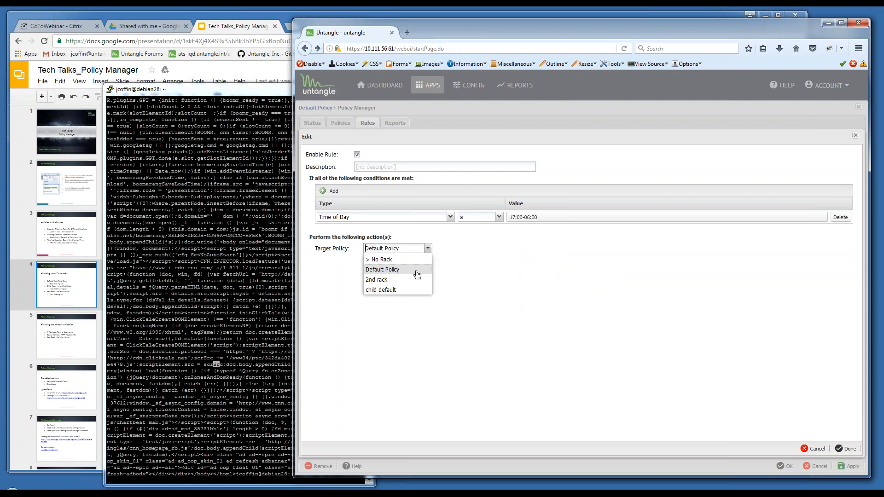
click(399, 280)
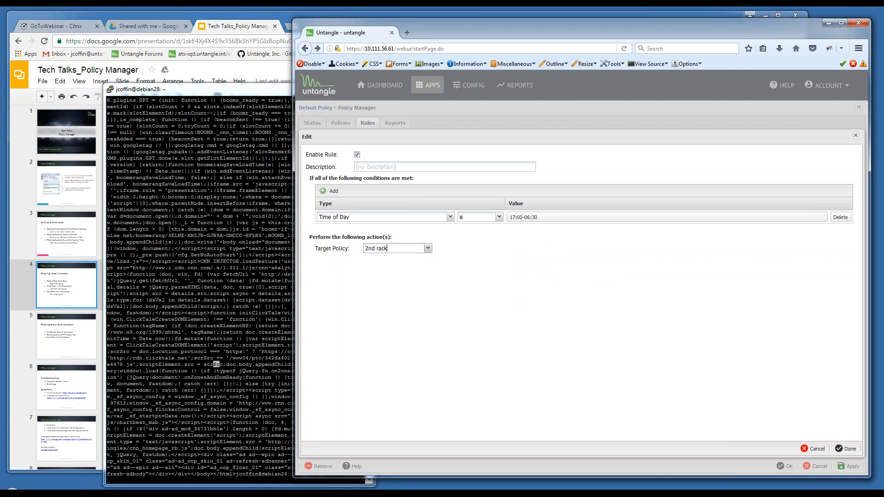
- Add a second condition to the rule and review the available condition types
click(334, 191)
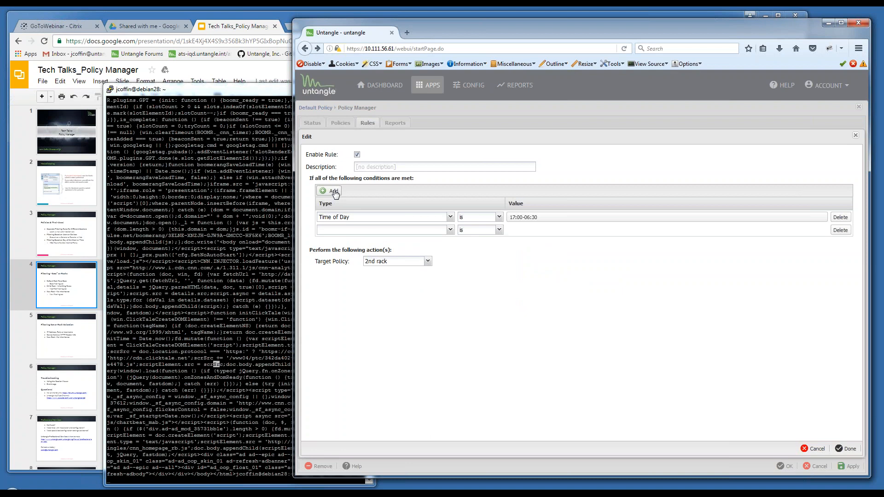
click(450, 230)
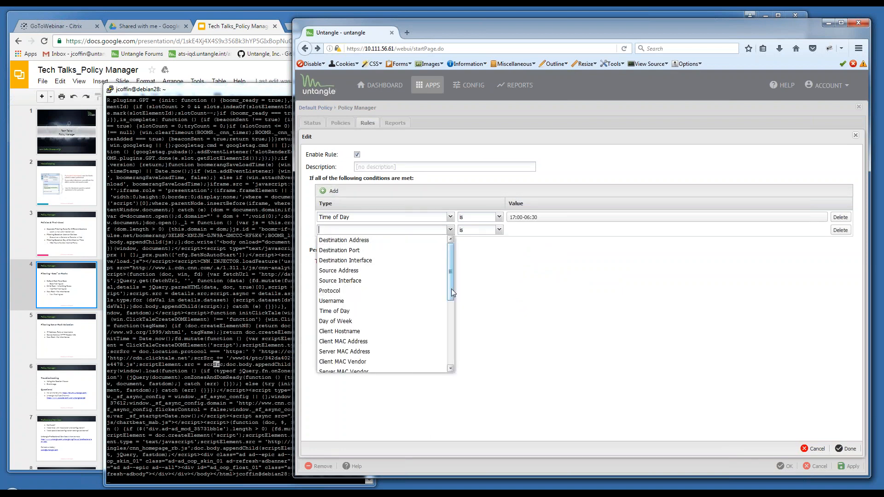
drag(449, 291, 453, 365)
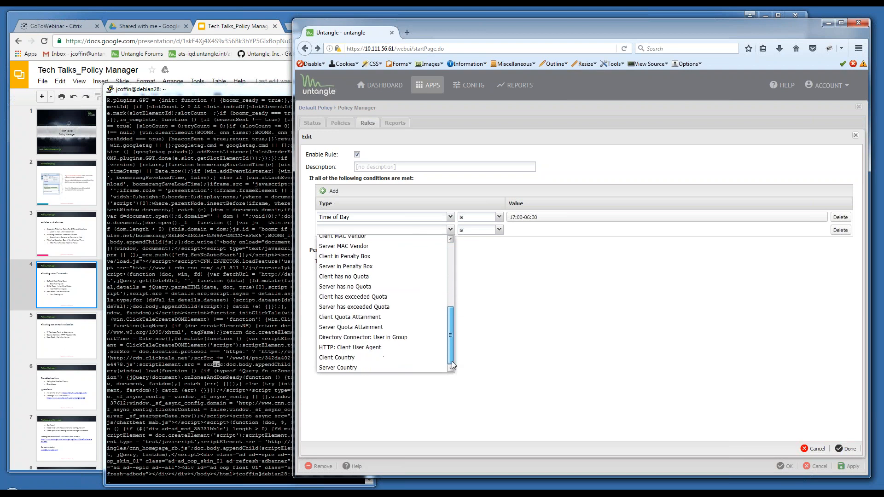
click(589, 333)
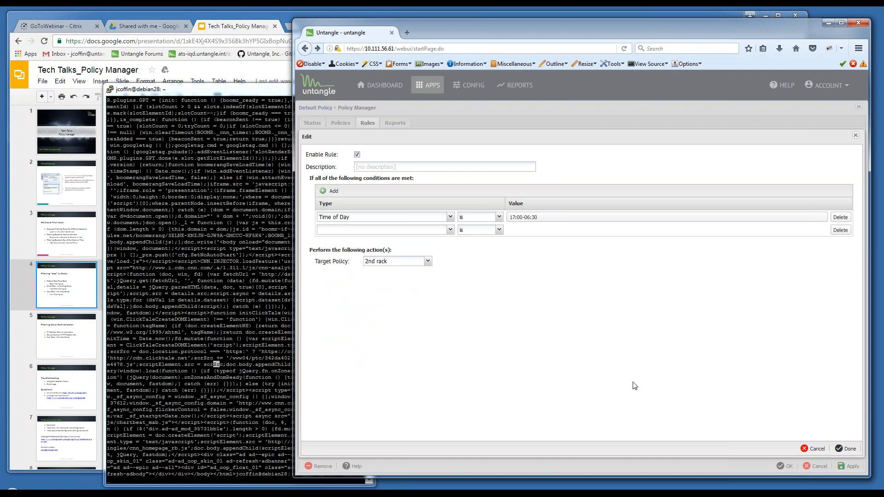
click(450, 230)
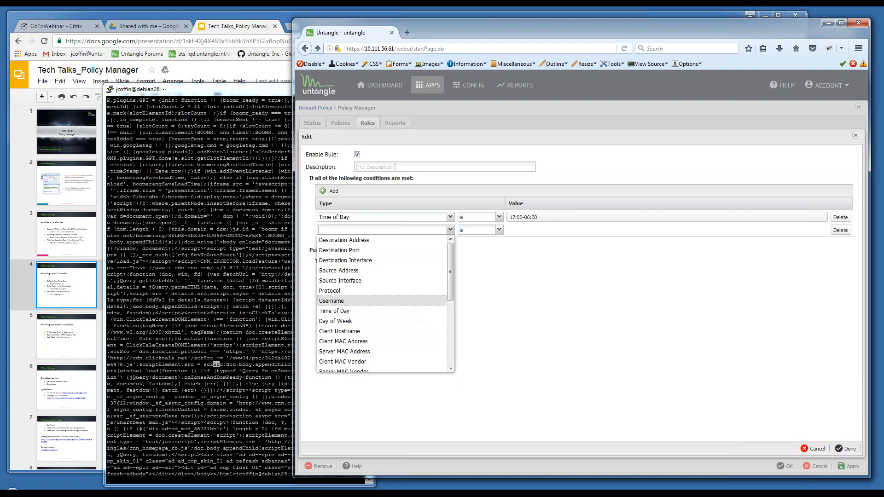
click(510, 265)
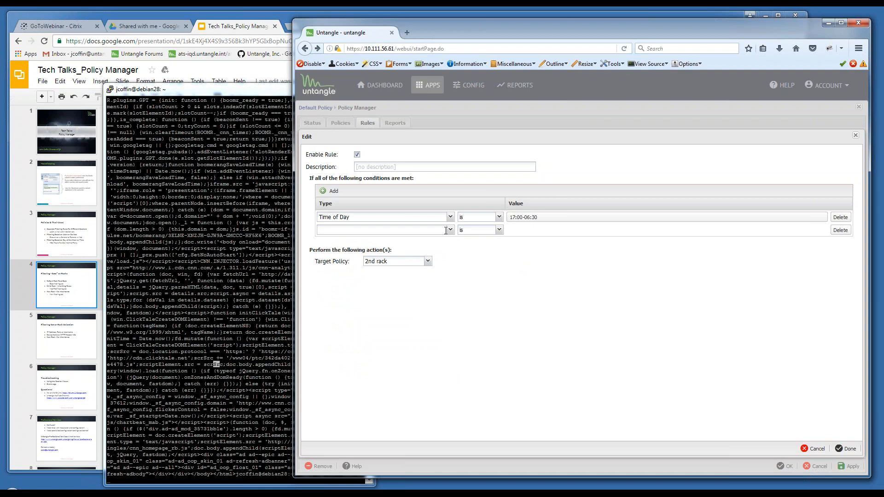
- Make the second condition Day of Week with Sunday and Saturday selected, and discard the new rule
click(450, 230)
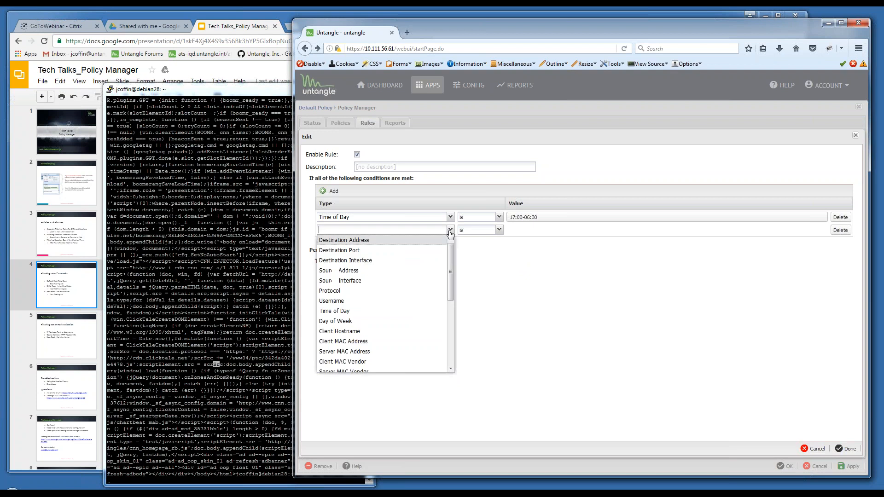
click(391, 321)
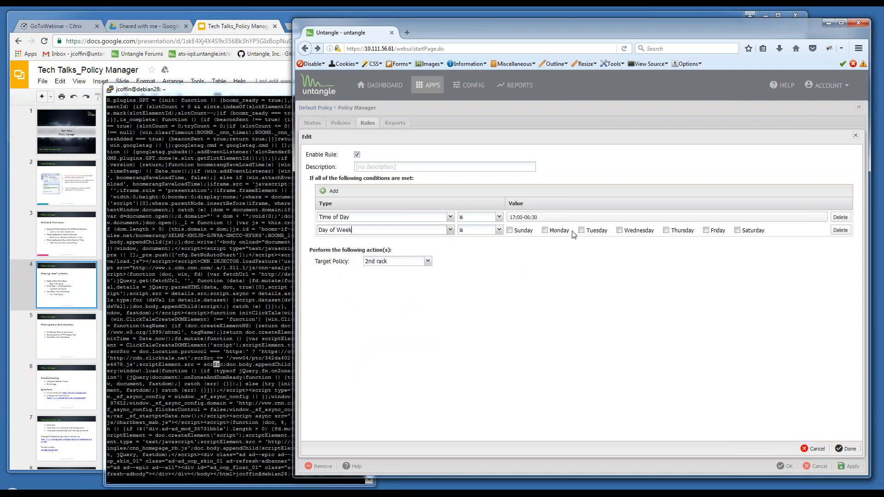
click(510, 231)
click(738, 231)
click(814, 450)
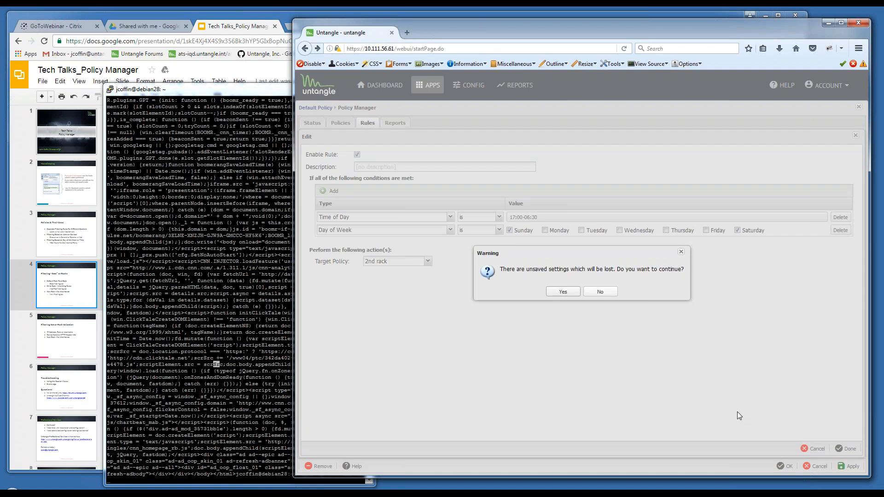
click(559, 294)
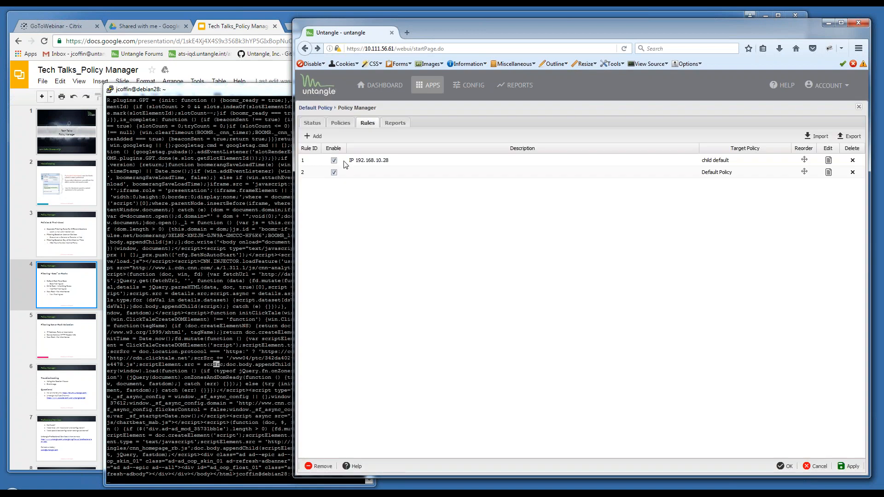
- Add another Policy Manager rule and give it a condition of type HTTP: Client User Agent
click(315, 136)
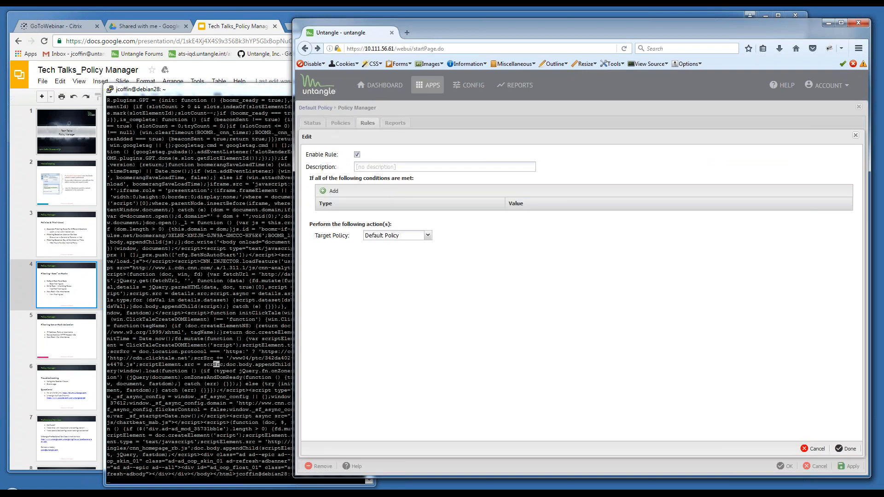
click(332, 191)
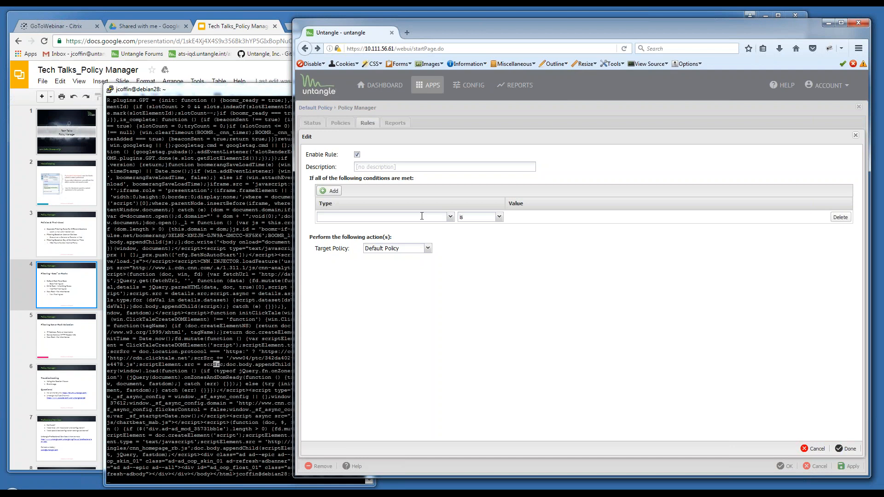
right_click(449, 216)
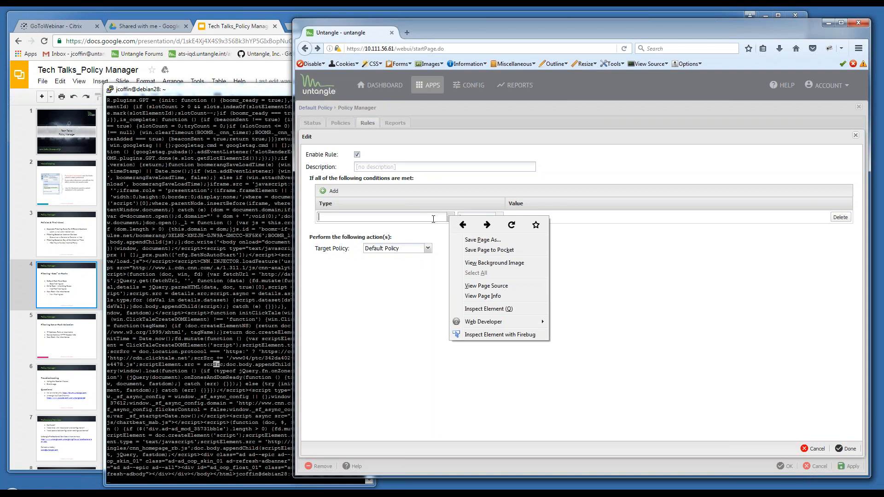
click(433, 220)
click(450, 216)
drag(452, 252, 452, 331)
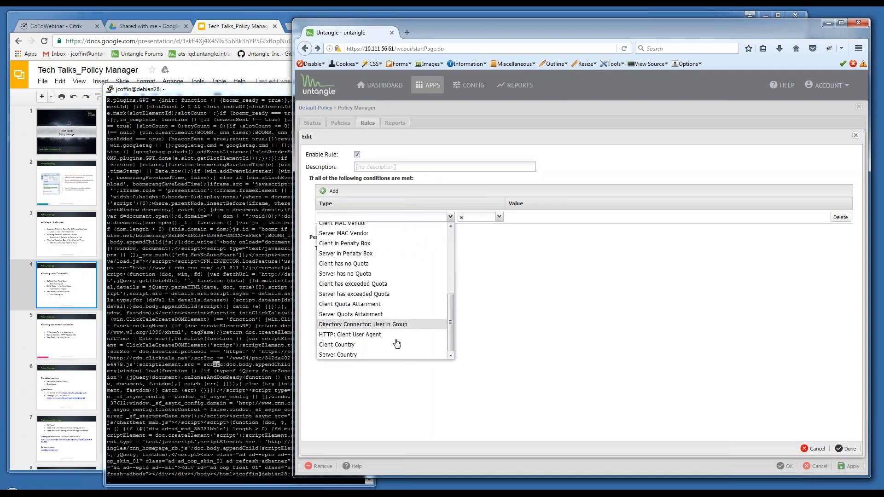
click(369, 335)
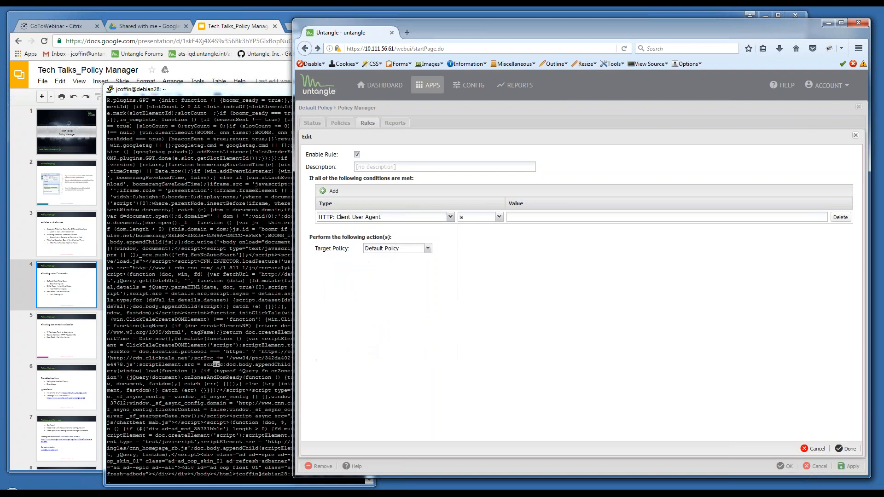
- Set the HTTP: Client User Agent condition's value to *android*, and discard the new rule
click(554, 218)
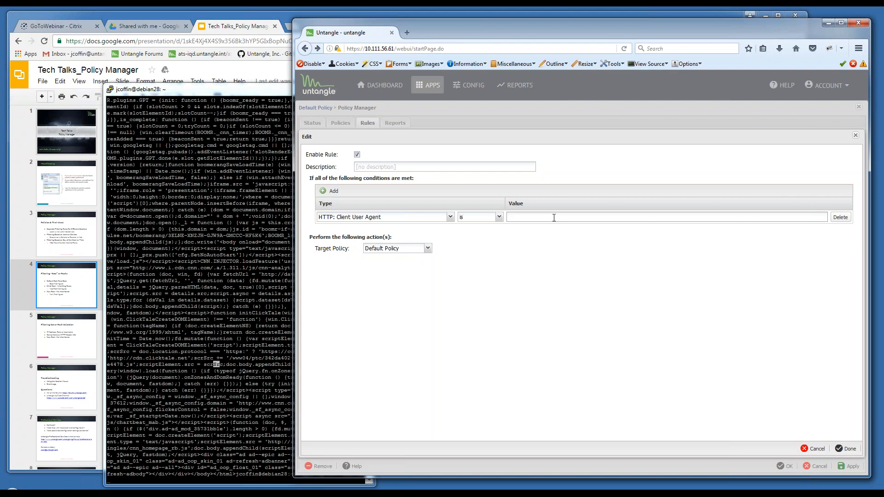
text(*android*)
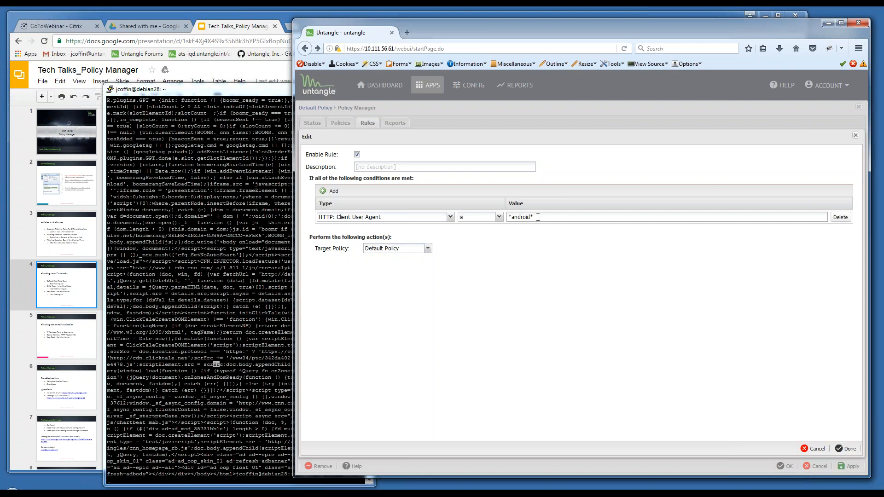
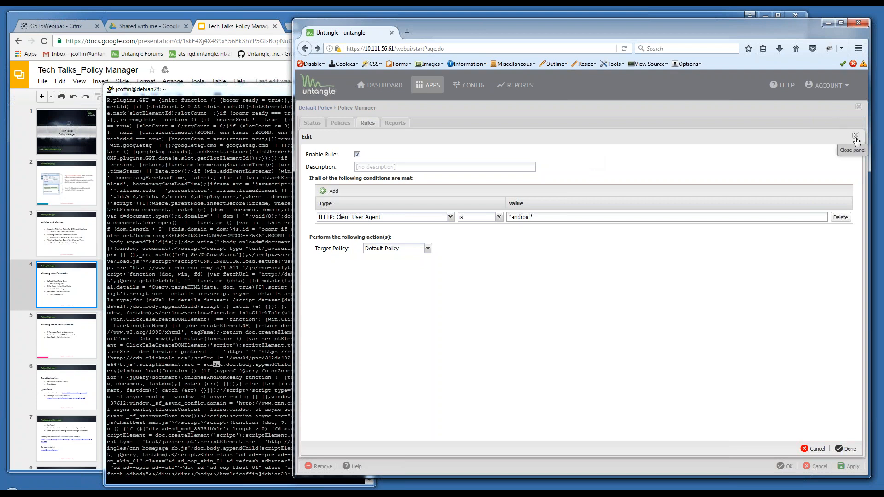
click(856, 137)
click(563, 292)
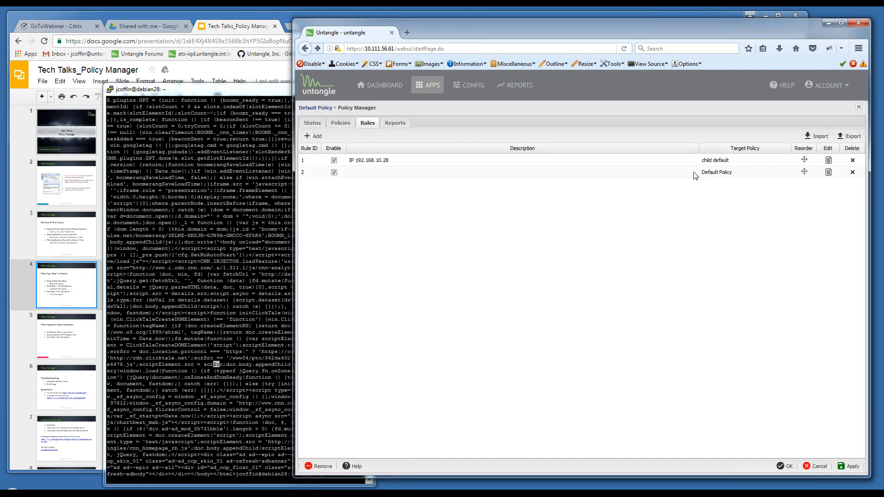
- Return to the installed apps and reopen Policy Manager on its list of policies
click(860, 107)
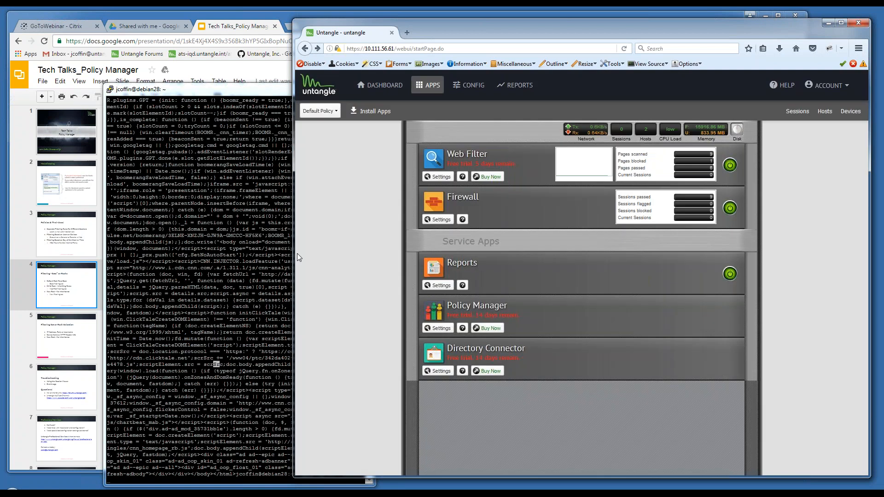
click(336, 119)
click(334, 161)
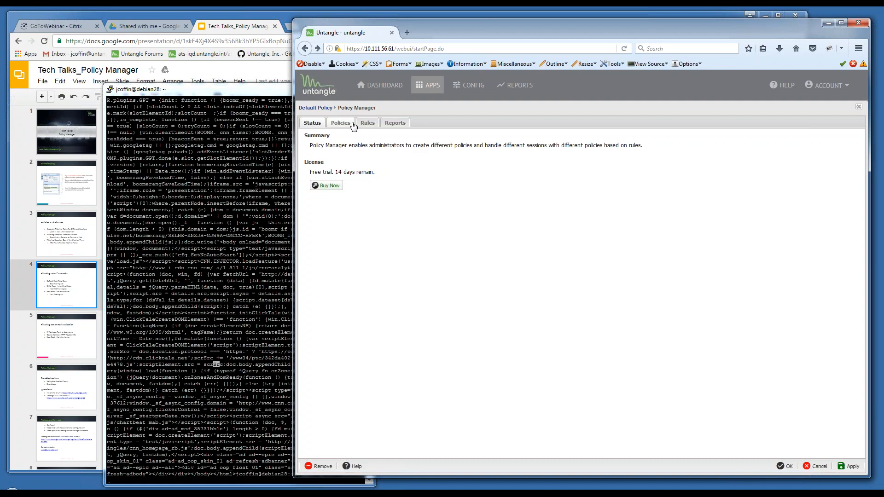
click(340, 123)
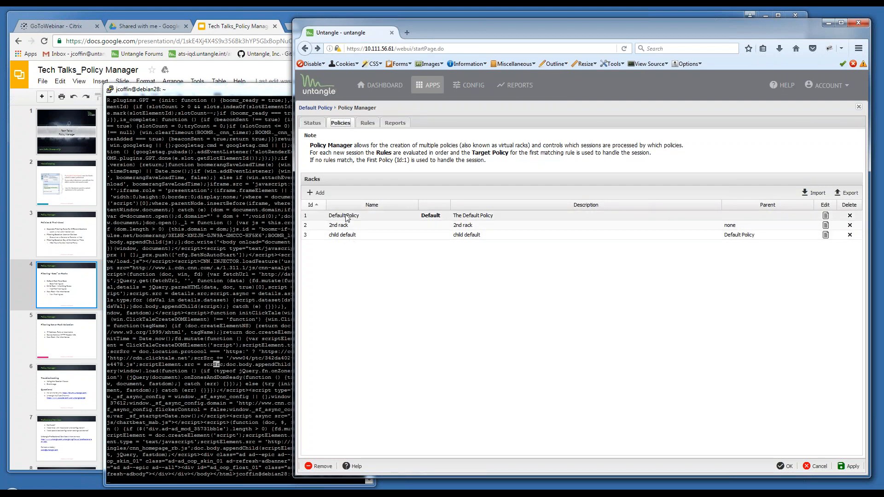
click(342, 236)
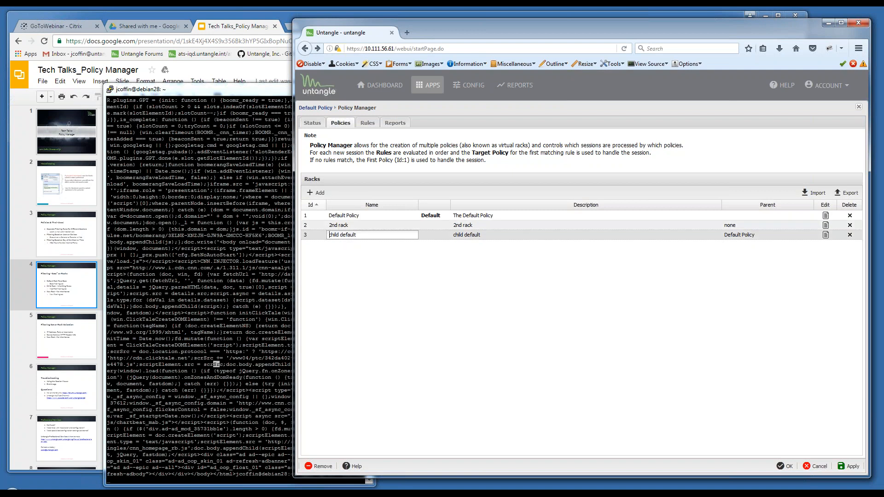
- Add a new rack in Policy Manager named 3rd level with child default as its parent
click(317, 193)
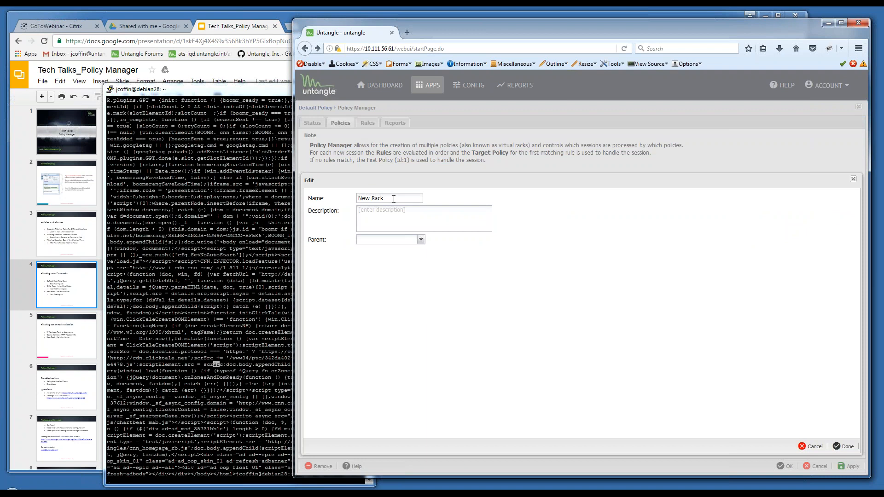
drag(408, 198, 310, 194)
text(3rd level)
click(421, 240)
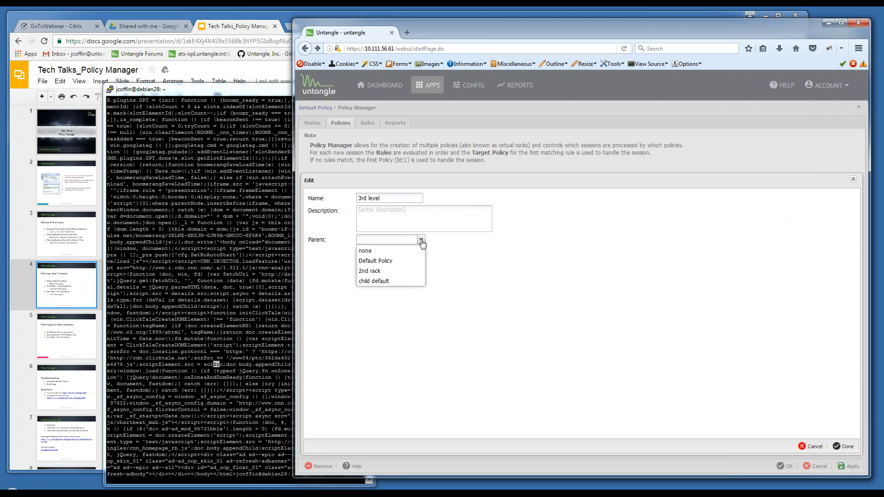
click(392, 281)
- Give the 3rd level rack the description 3rd and save the list of policies
click(842, 446)
click(583, 296)
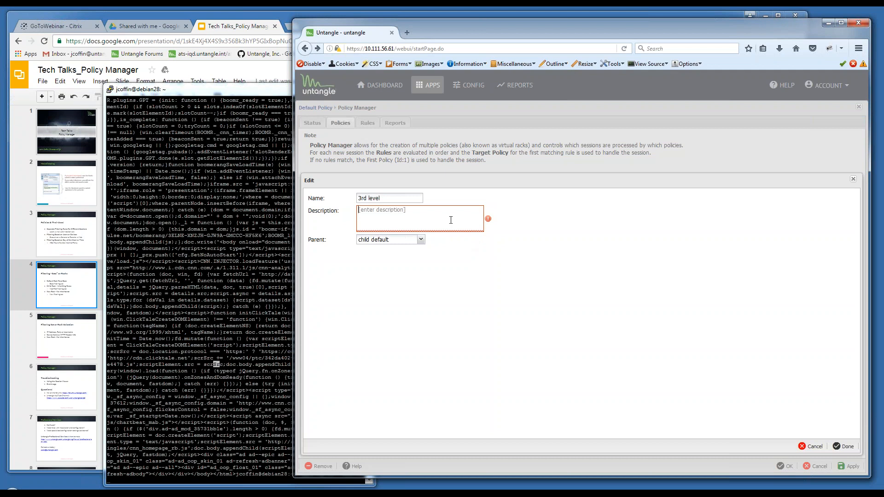
click(451, 221)
text(3rd)
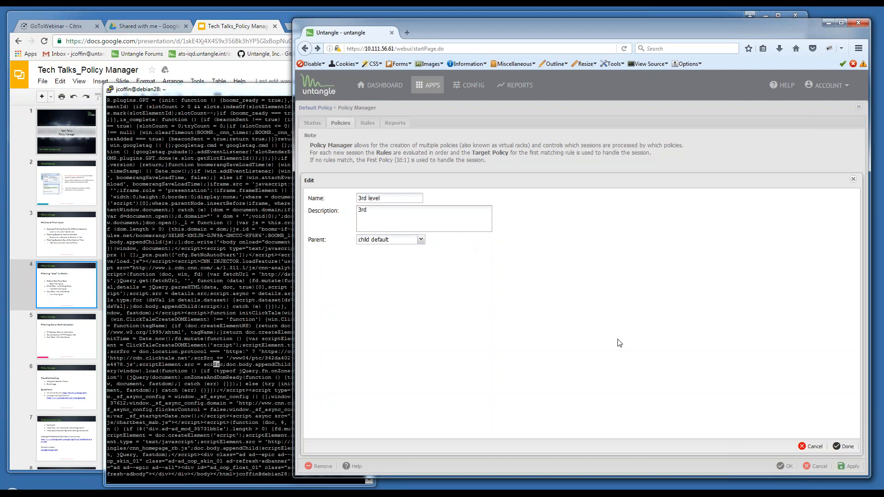
click(846, 452)
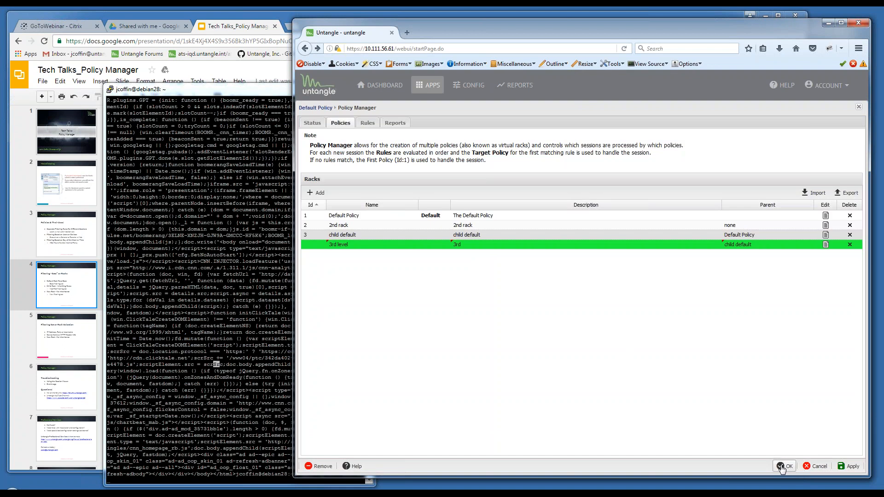
click(784, 466)
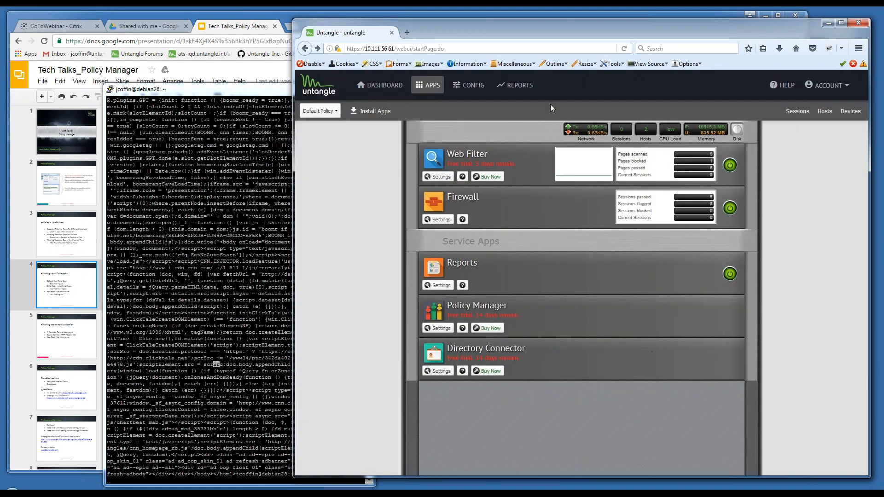
- Compare the inherited apps of the 3rd level and child default policies, ending on 3rd level
click(319, 111)
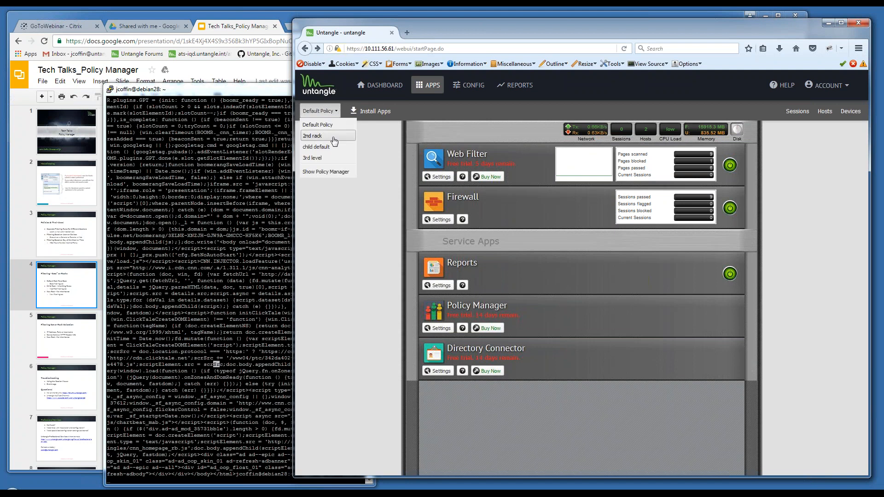
click(334, 158)
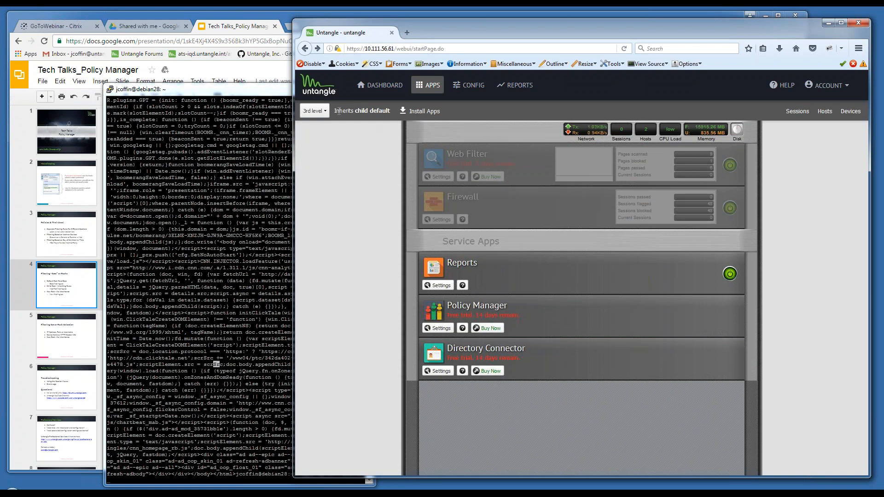
click(325, 115)
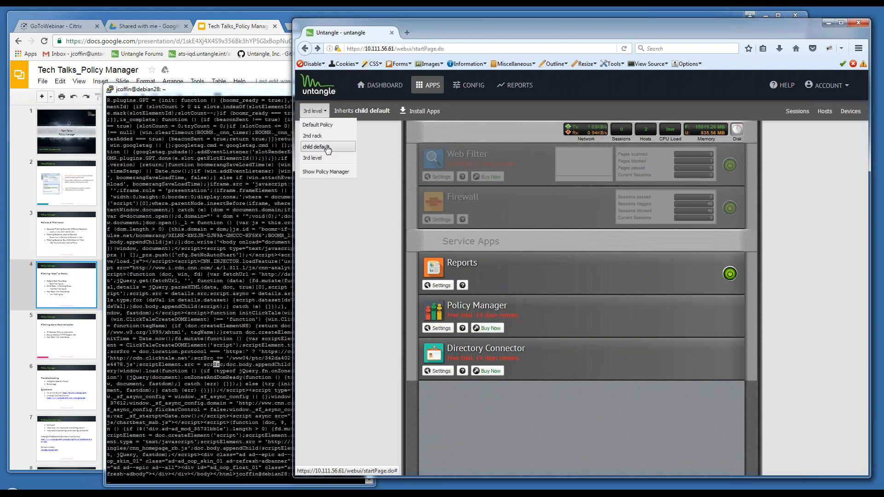
click(325, 148)
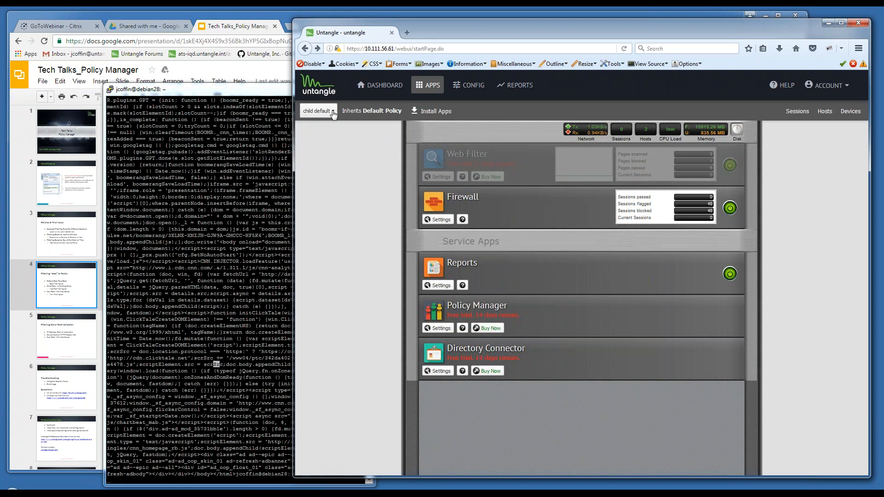
click(327, 110)
click(323, 162)
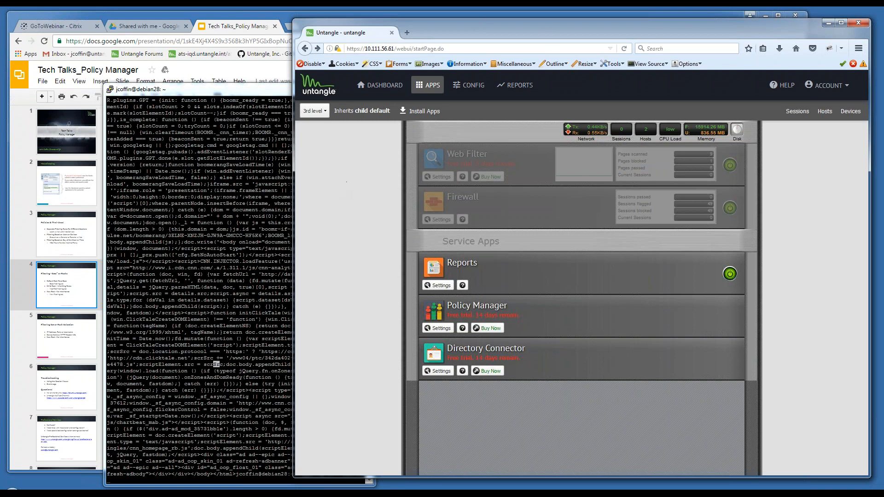
- Test the policy rules by rerunning wget -q -O - cnn.com in the terminal and checking Untangle's refreshed current sessions
click(620, 131)
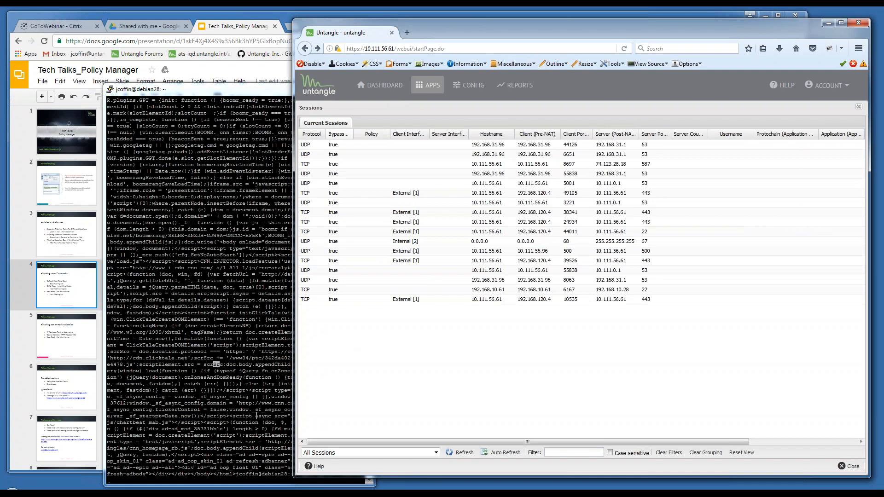
click(257, 416)
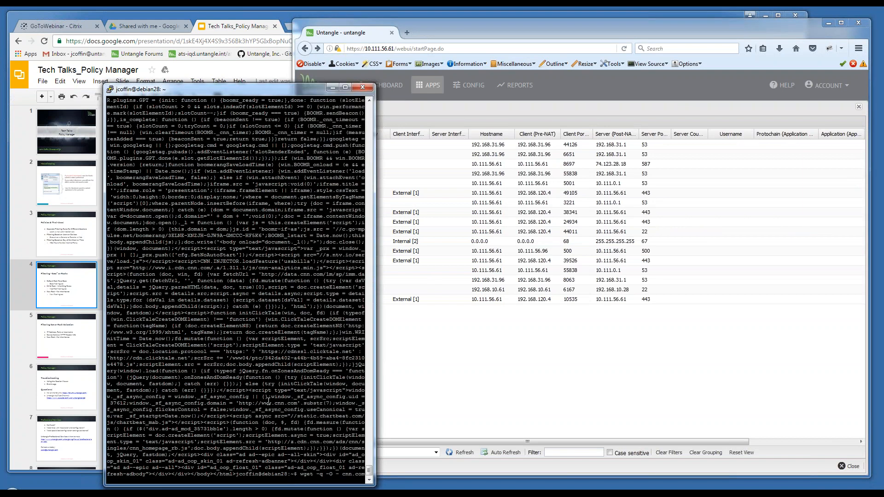
key(Up)
key(ctrl+c)
key(Up)
key(Return)
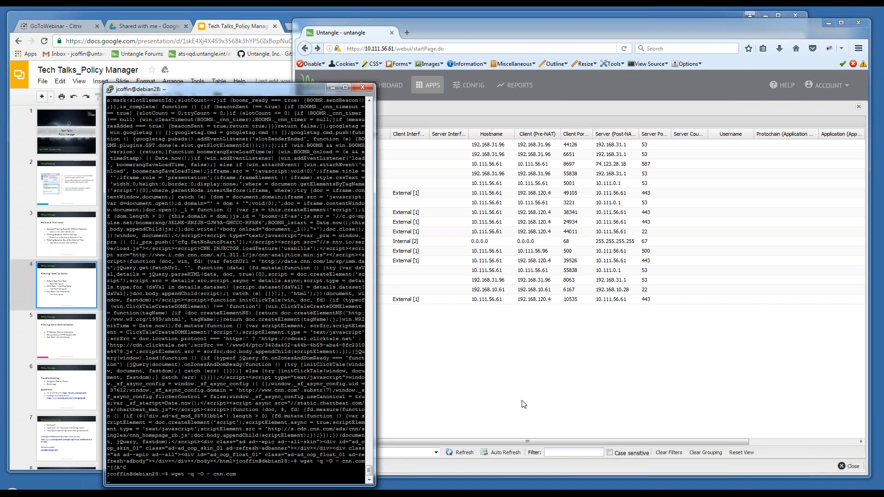
click(450, 455)
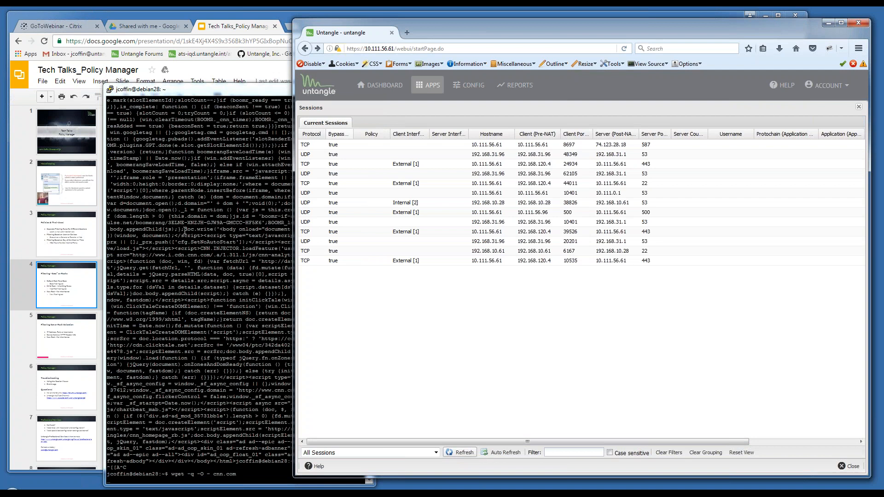
click(859, 108)
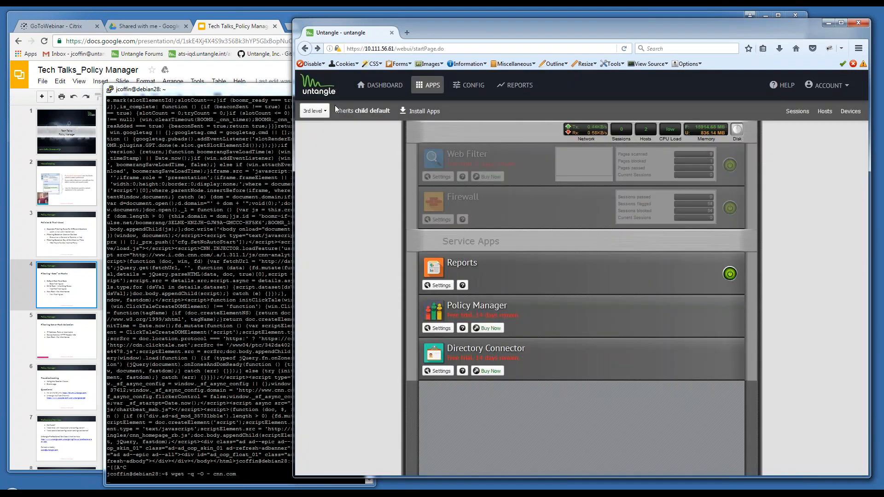
- Disable both Policy Manager rules, the IP 192.168.10.28 rule and the Default Policy rule, and save the changes
click(315, 111)
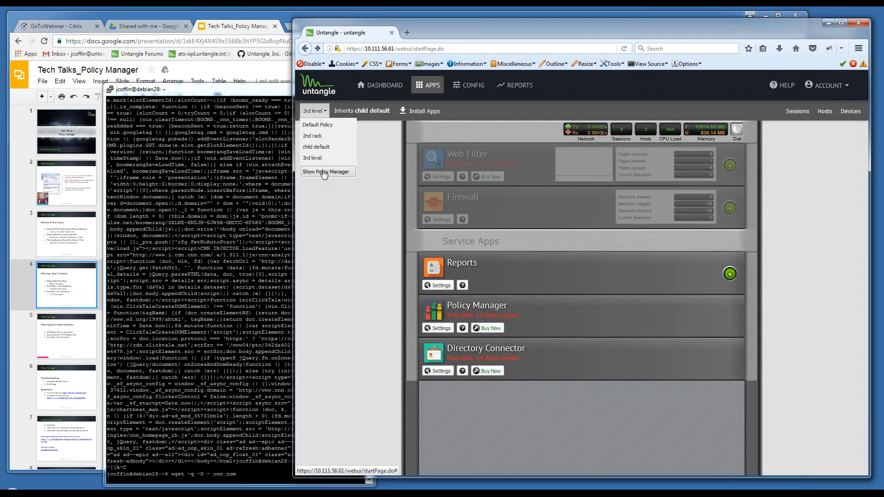
click(323, 172)
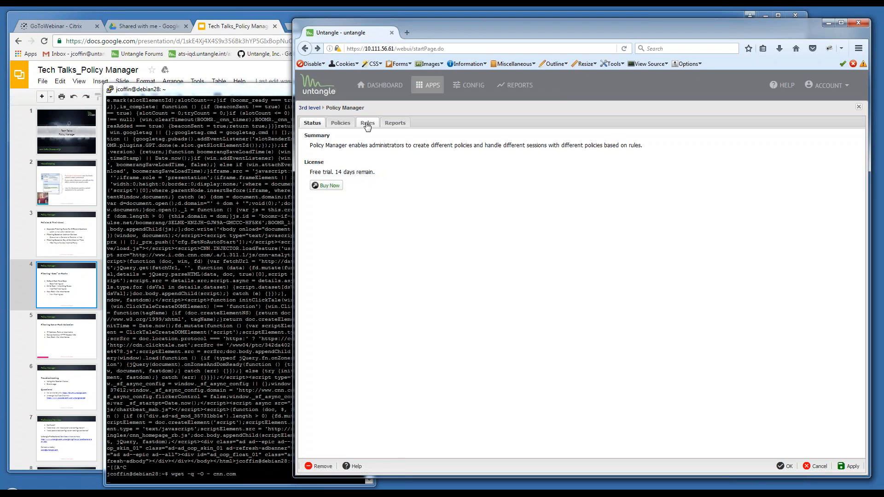
click(367, 123)
click(334, 172)
click(334, 160)
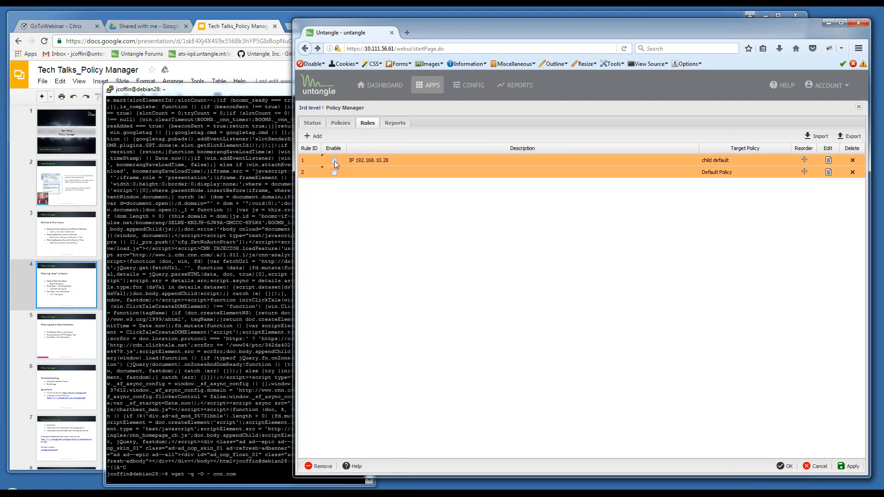
click(843, 470)
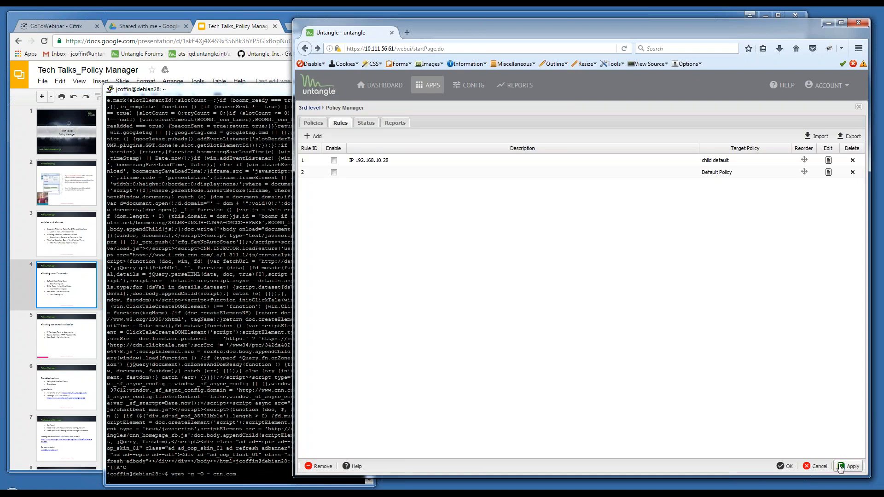
click(786, 466)
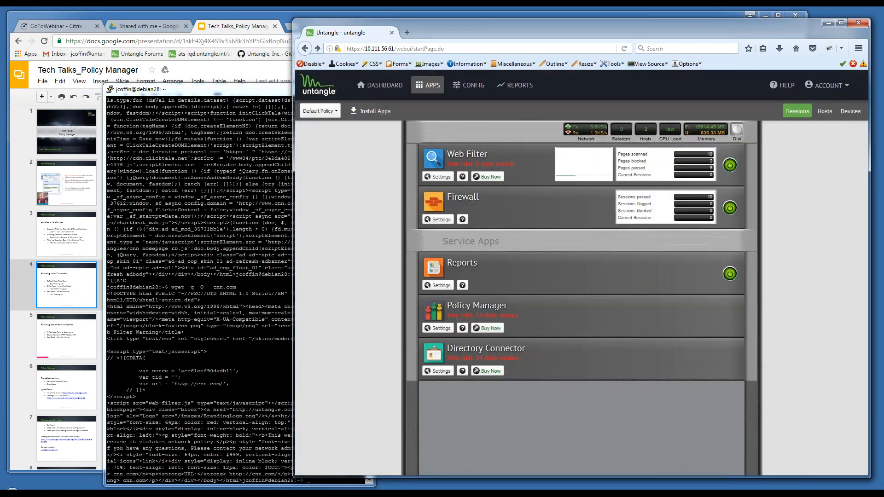
- With the current sessions open, run wget -q -O - cnn.com again in the terminal and refresh the sessions list
click(797, 115)
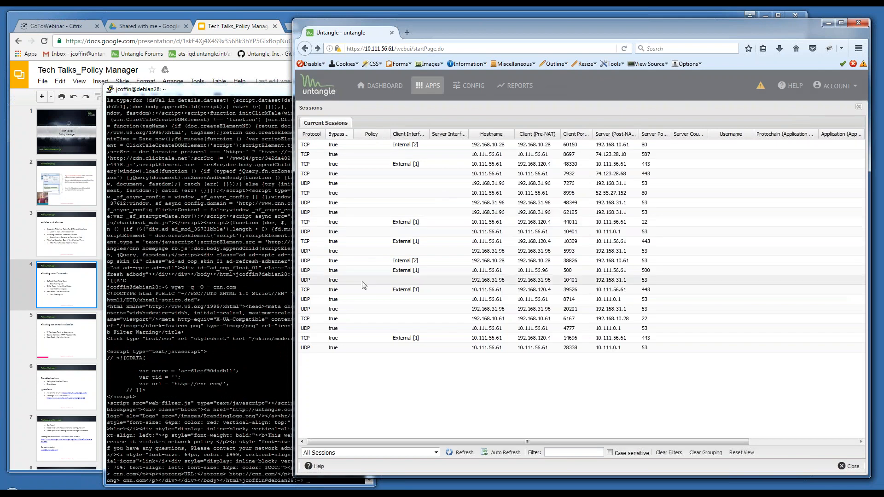
click(244, 361)
key(Up)
key(Return)
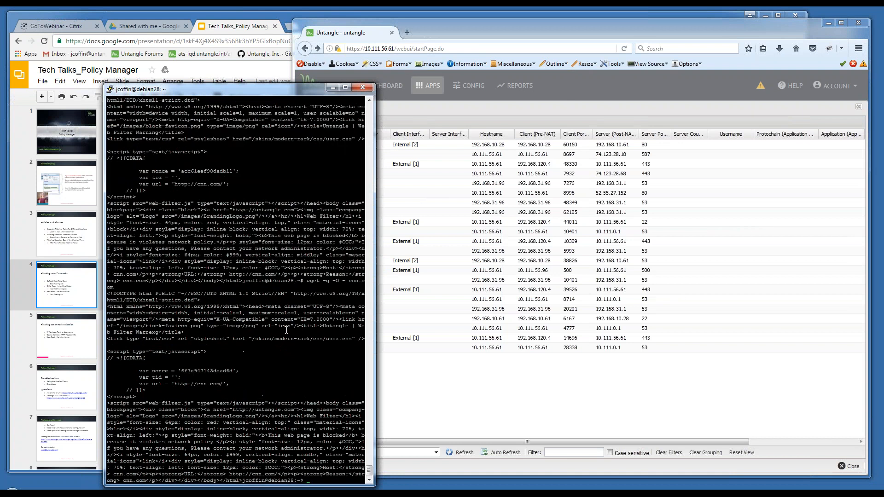
click(433, 111)
click(460, 452)
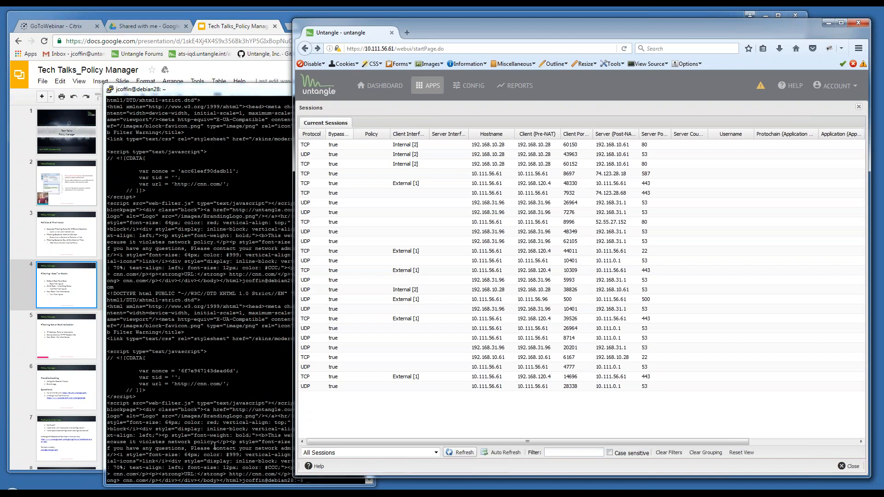
- Switch to the terminal and edit the previous wget -q -O - command to fetch the YouTube site instead of cnn.com
click(213, 446)
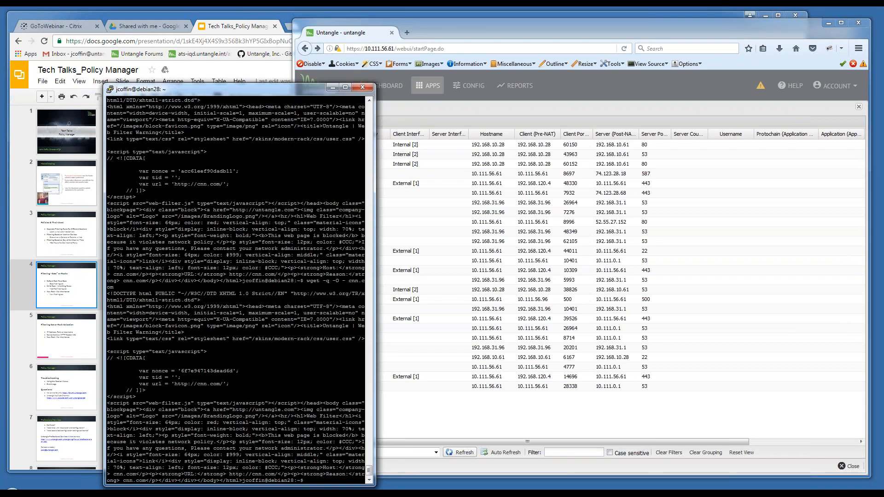
key(Up)
key(BackSpace)
key(BackSpace)
key(BackSpace)
key(BackSpace)
key(BackSpace)
key(BackSpace)
key(BackSpace)
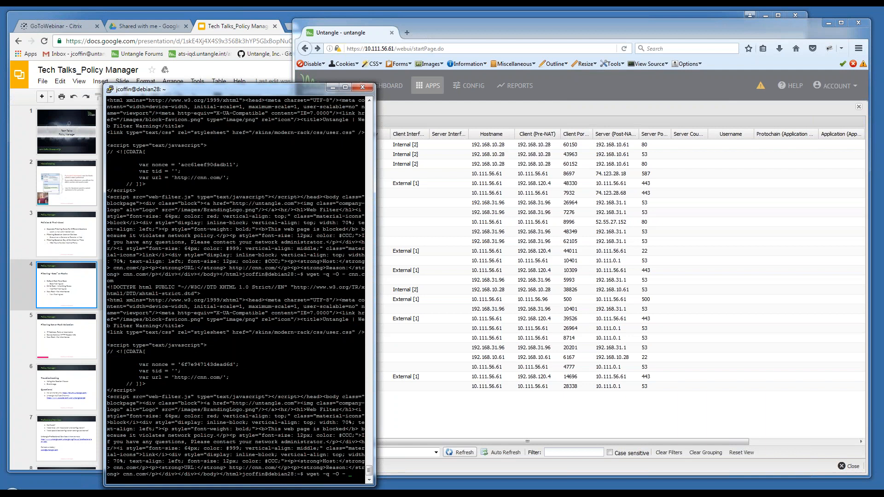
text(you)
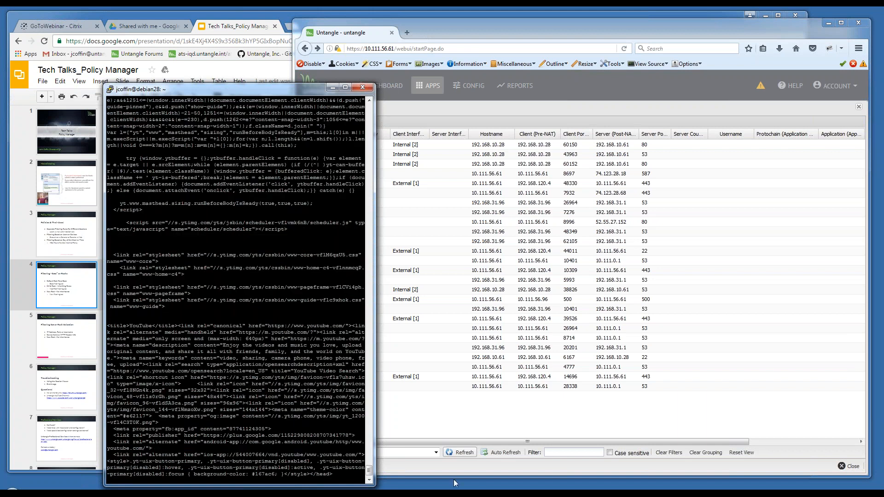
- Refresh Untangle's current sessions to check which policy handles the YouTube traffic, and close the list
click(459, 453)
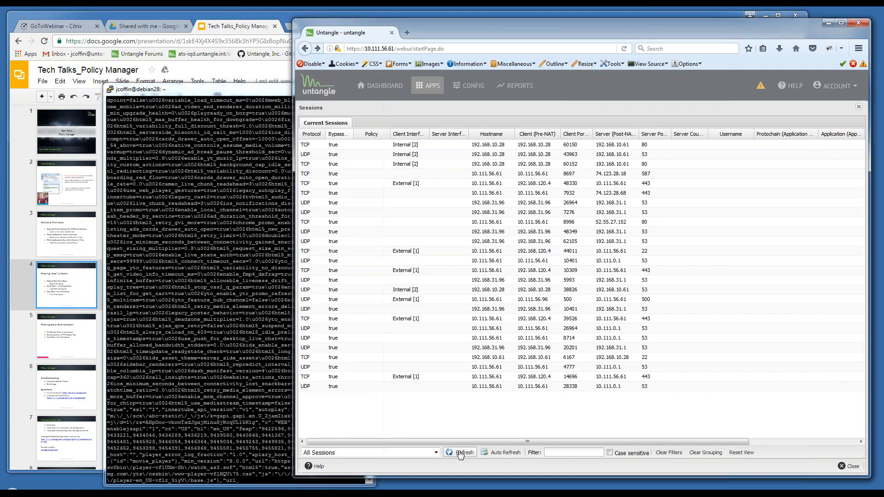
click(460, 453)
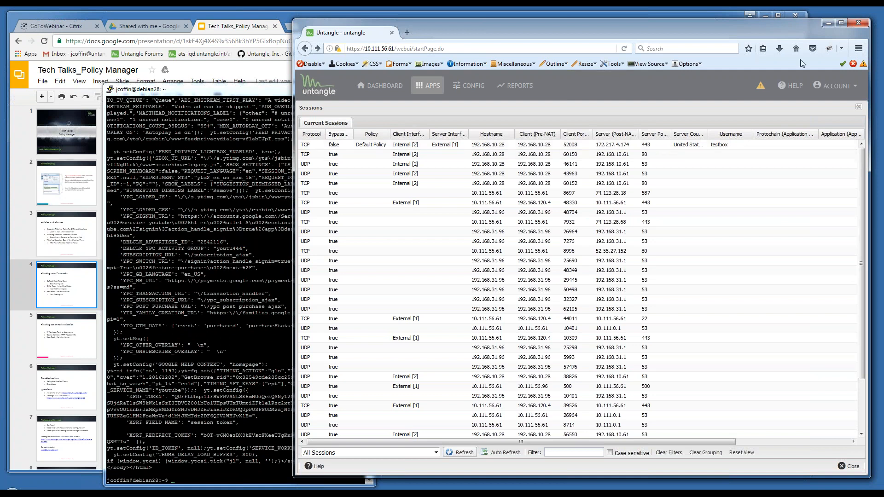
click(859, 108)
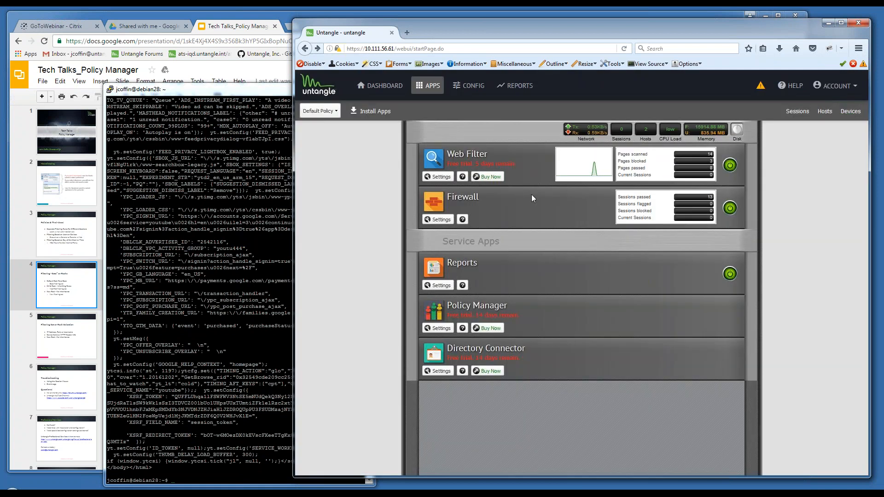
- Review the apps of the 3rd level policy, the Default Policy and the 2nd rack policy in turn
click(335, 113)
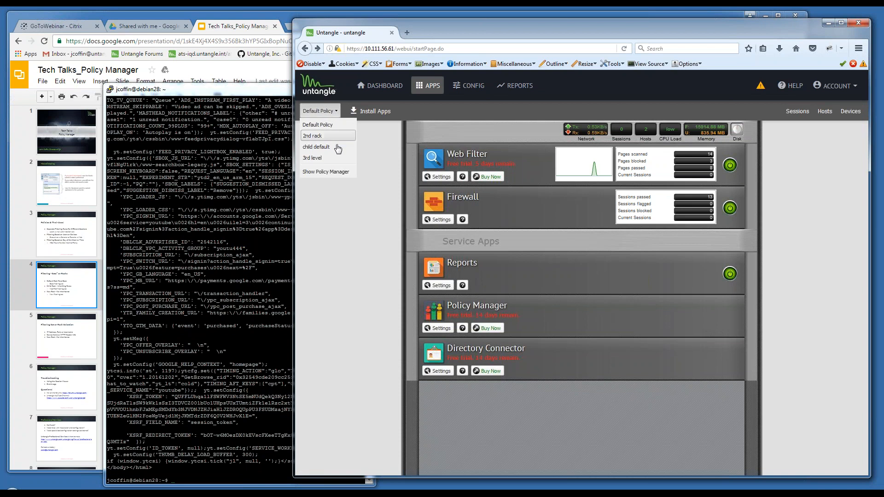
click(332, 157)
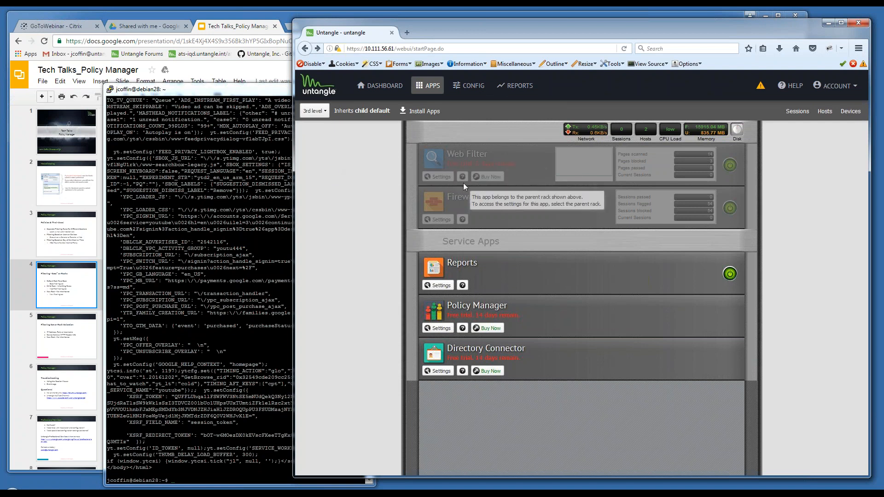
click(326, 112)
click(315, 121)
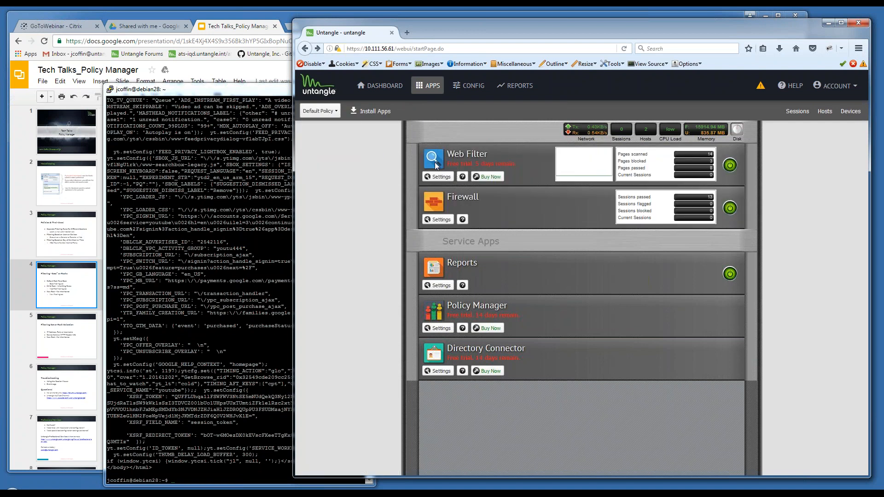
click(320, 111)
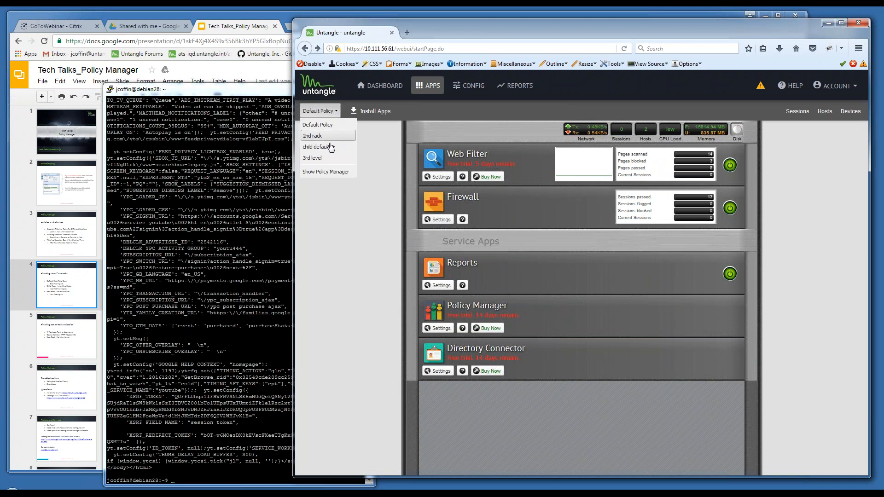
click(329, 136)
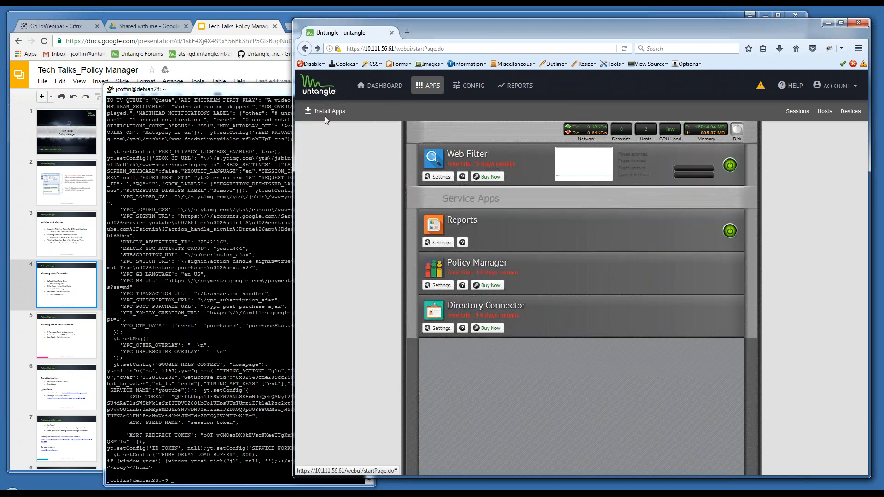
- In the child default policy, remove the Firewall app and install a separate Web Filter
click(324, 112)
click(327, 146)
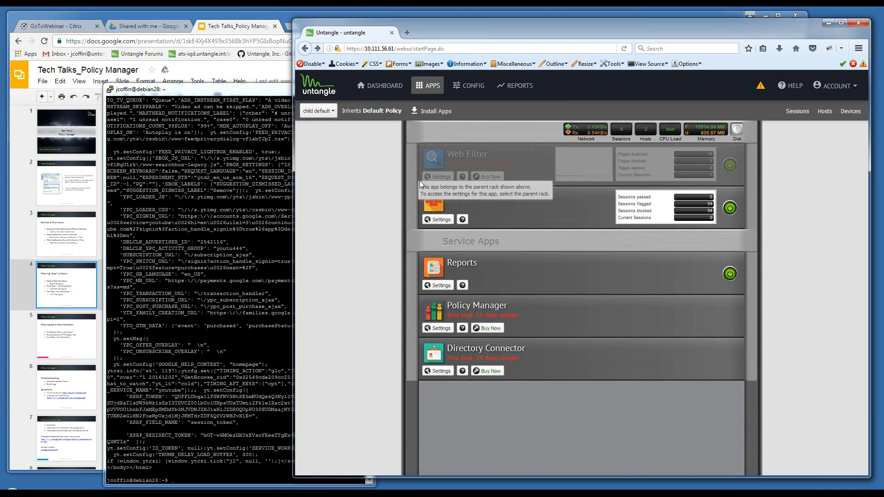
click(439, 220)
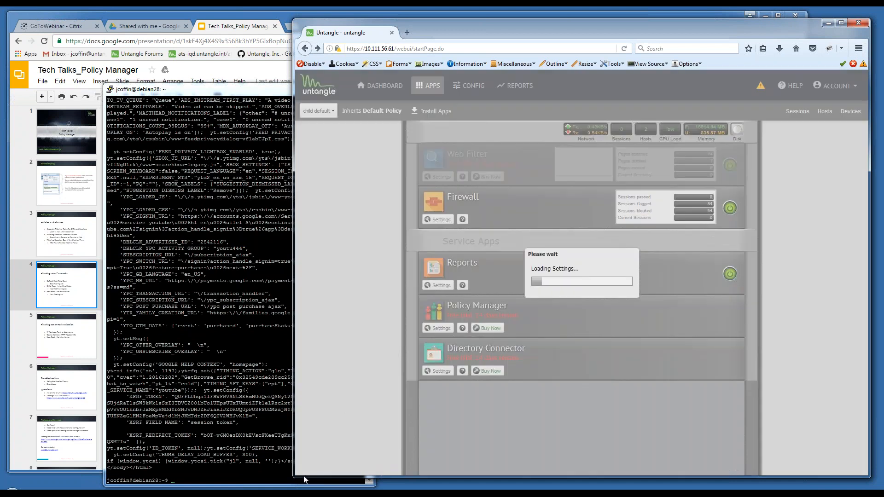
click(319, 467)
click(568, 300)
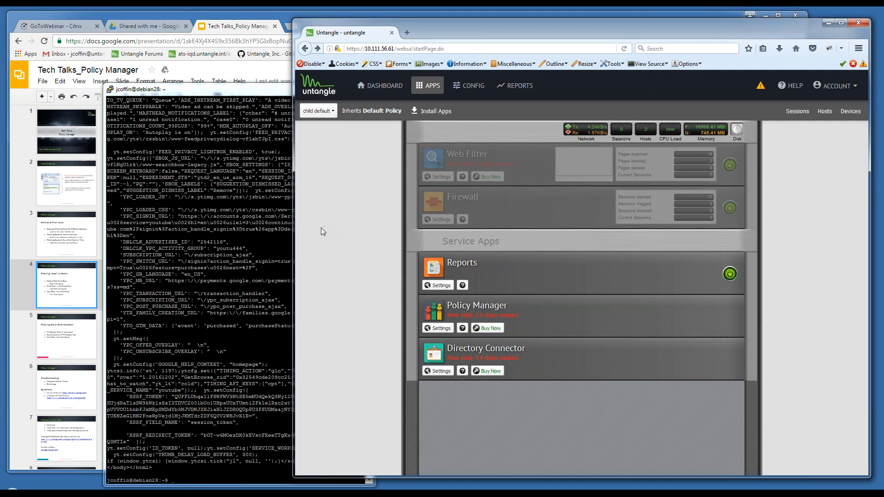
click(420, 112)
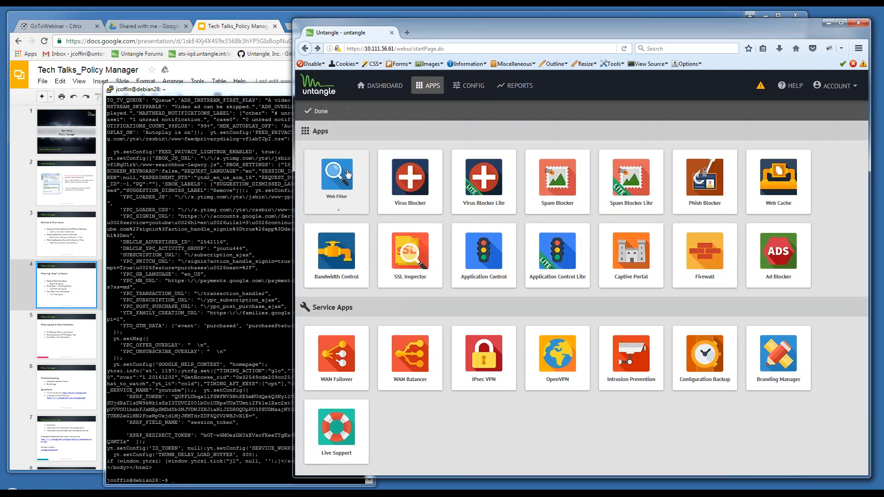
click(319, 111)
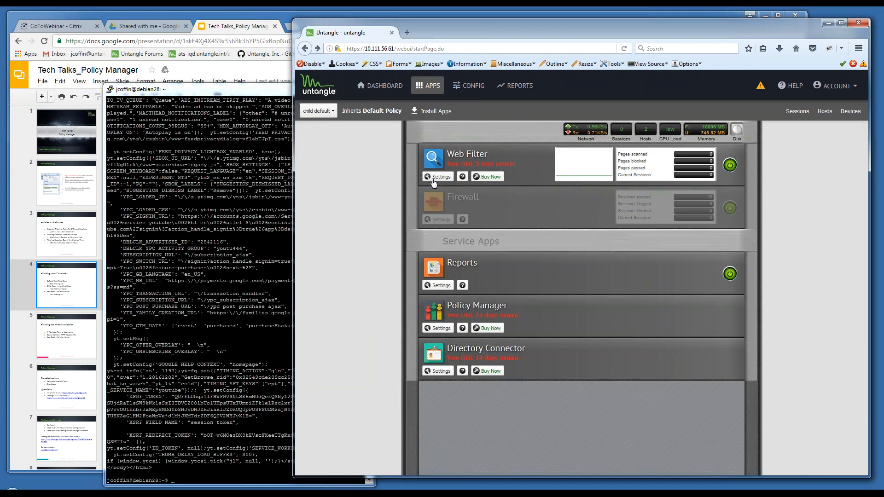
- Switch to the 3rd level policy and install its own Web Filter app
click(331, 112)
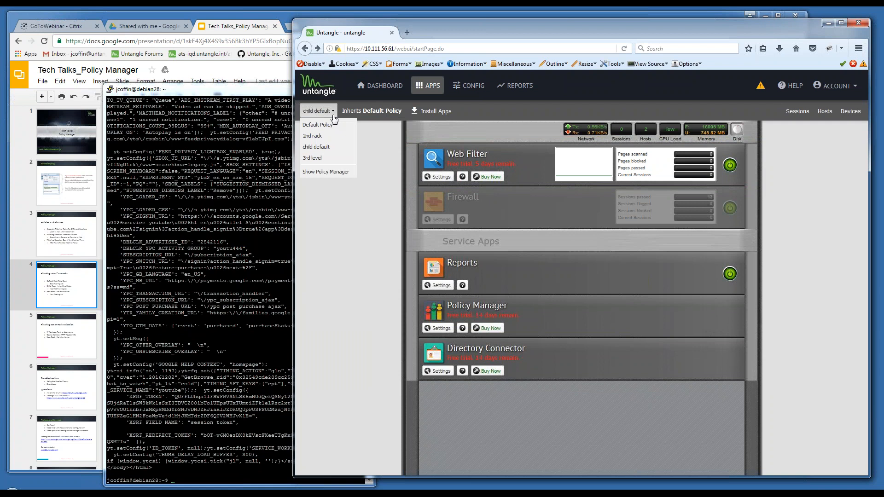
click(339, 161)
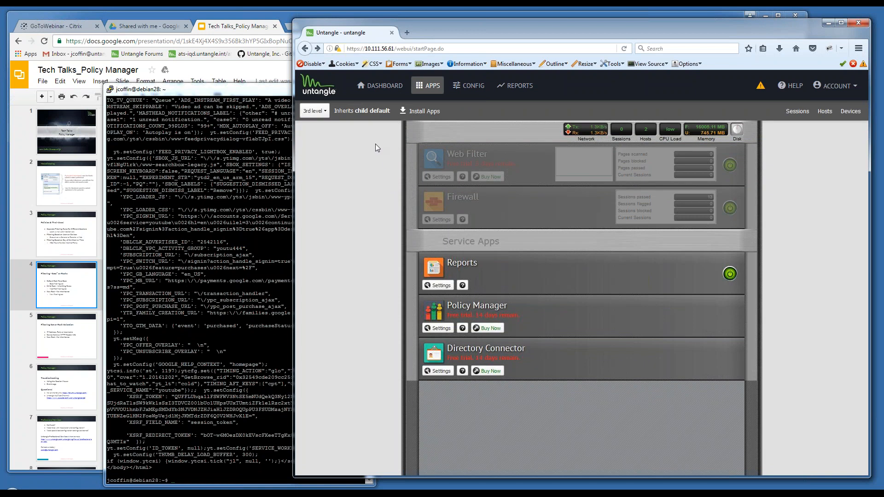
click(419, 112)
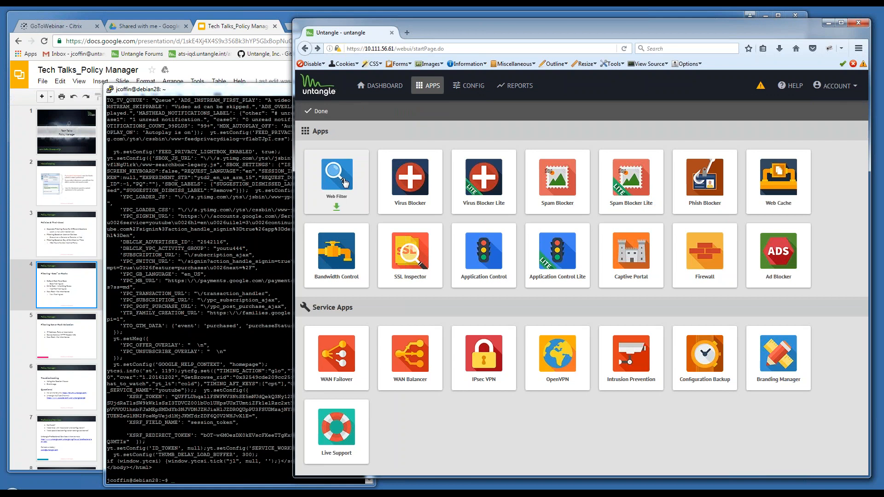
click(321, 112)
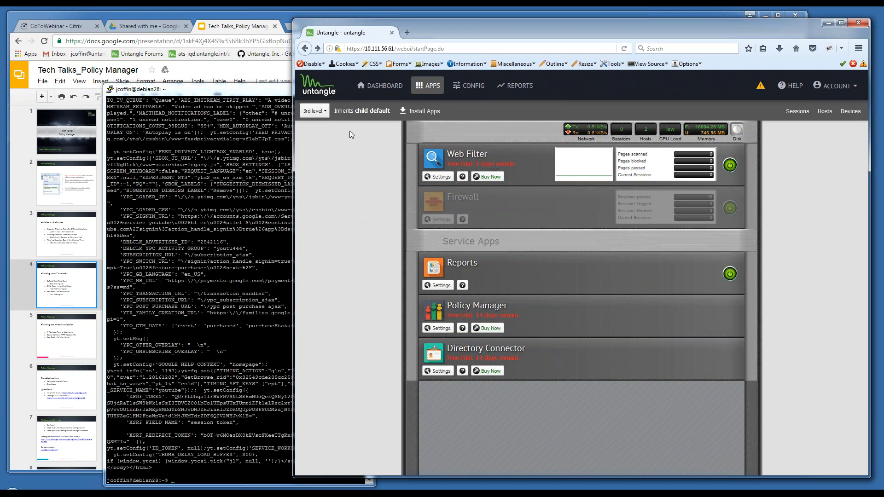
click(325, 116)
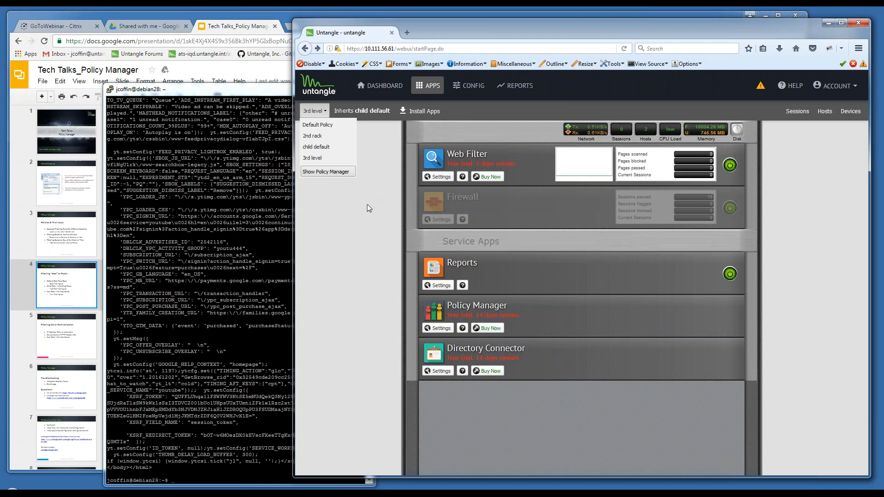
click(359, 222)
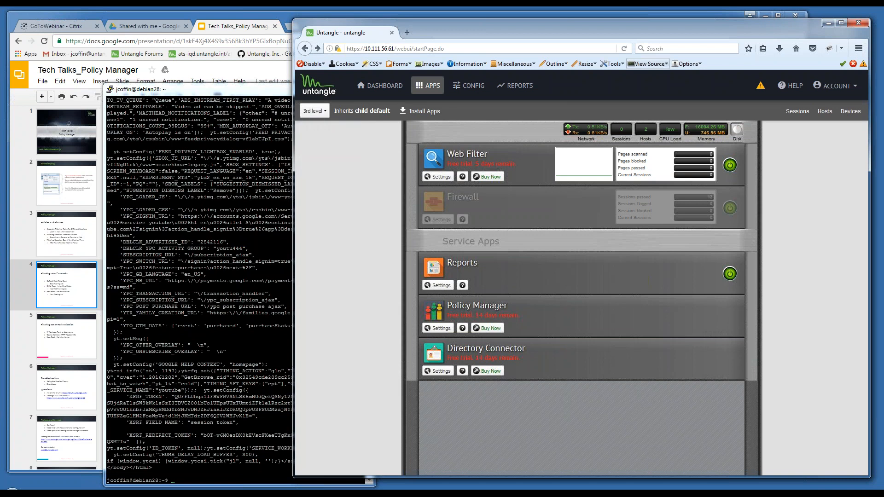
- Open the current sessions, show the presentation's Filtering Set or Rack Selection slide, and return to Untangle to close the sessions list
click(803, 112)
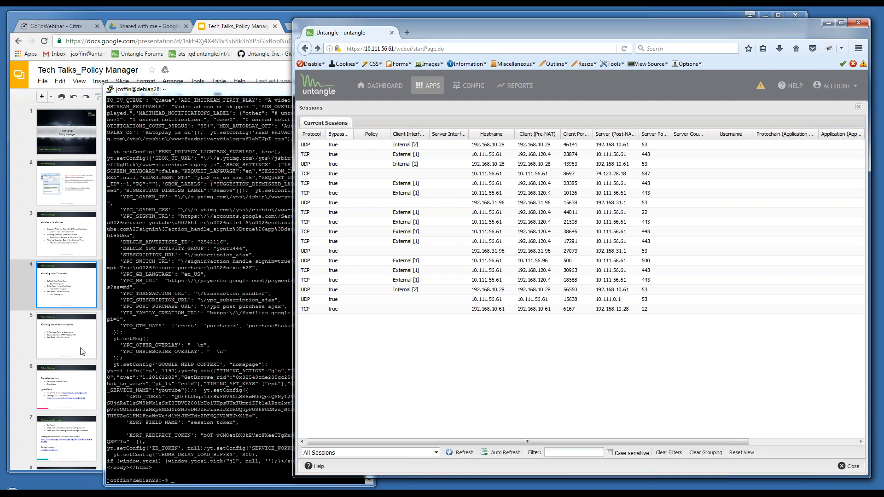
click(85, 301)
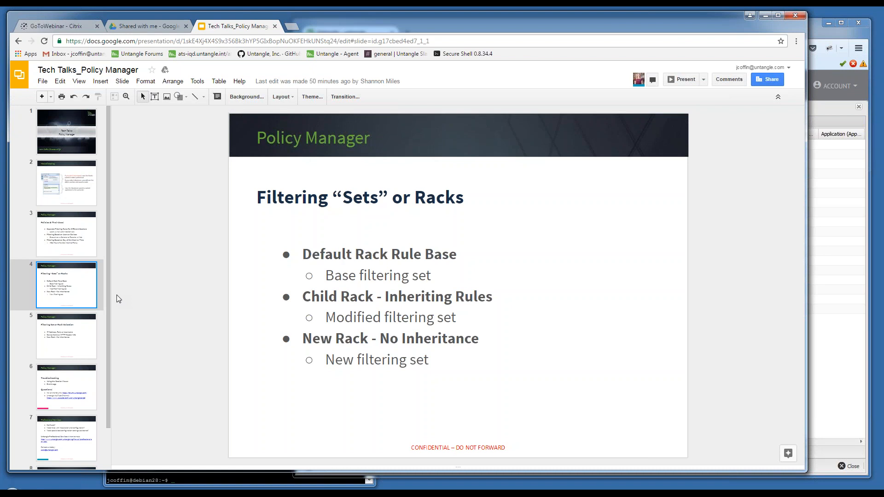
click(82, 336)
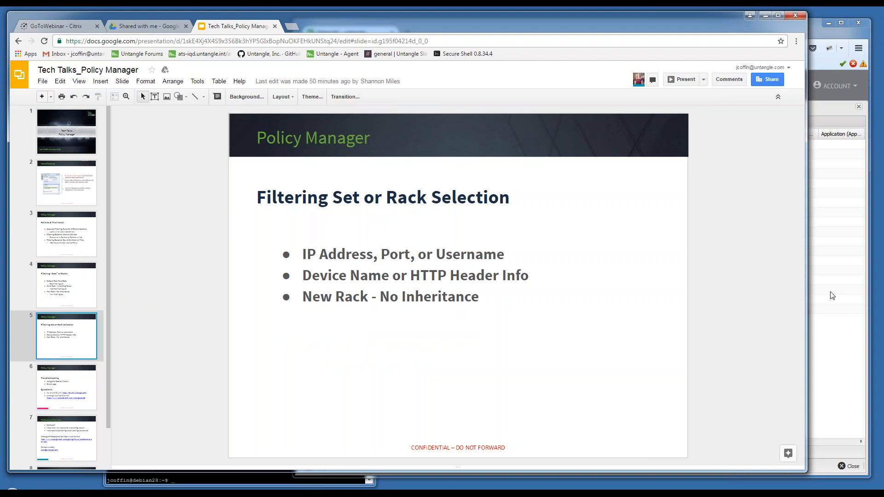
click(828, 95)
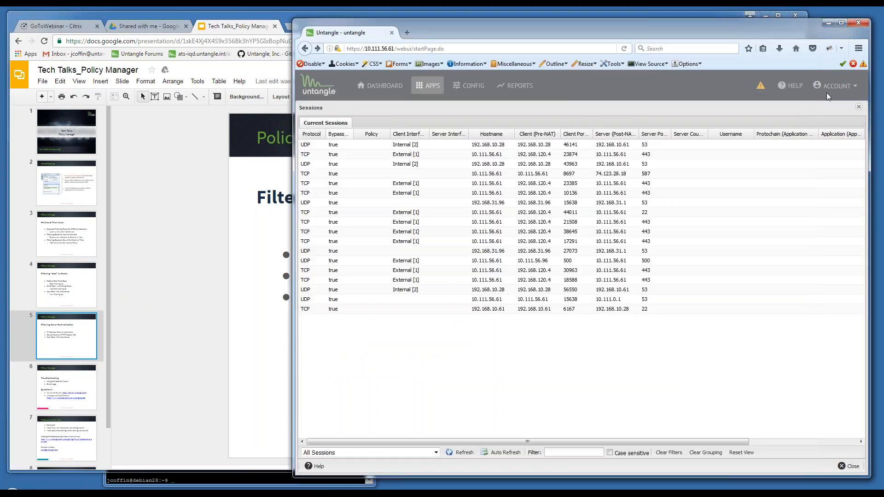
click(859, 106)
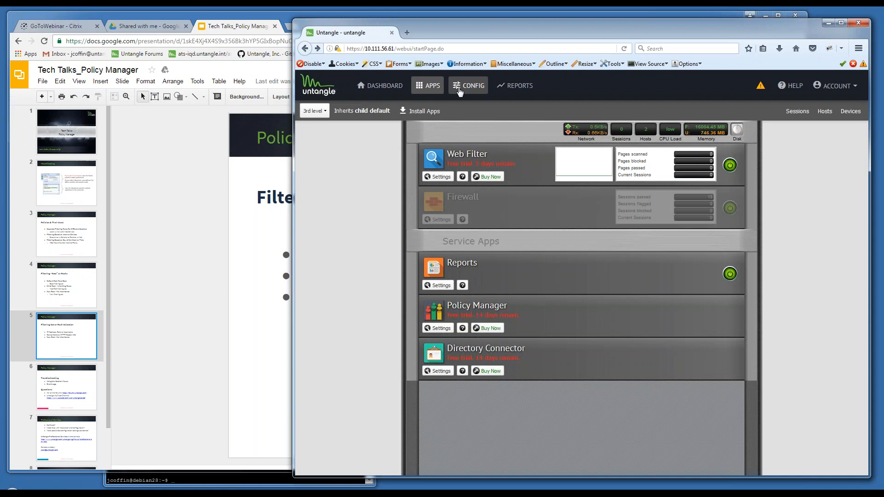
- In the Local Directory, try to add a local user with login ID test2 and the email address cleared
click(462, 89)
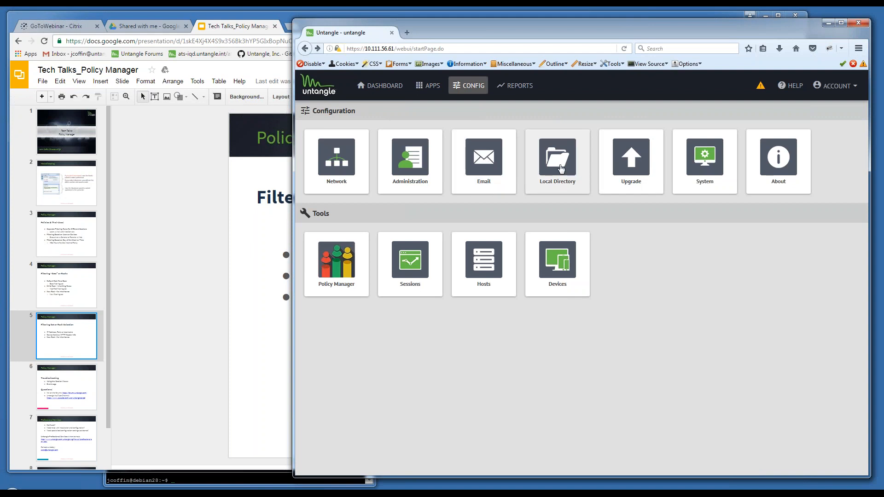
click(561, 170)
click(316, 136)
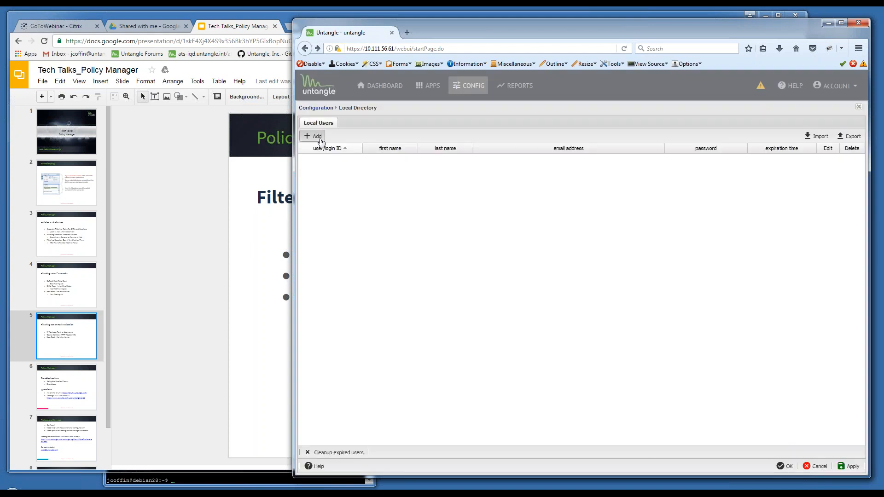
click(379, 156)
text(test2)
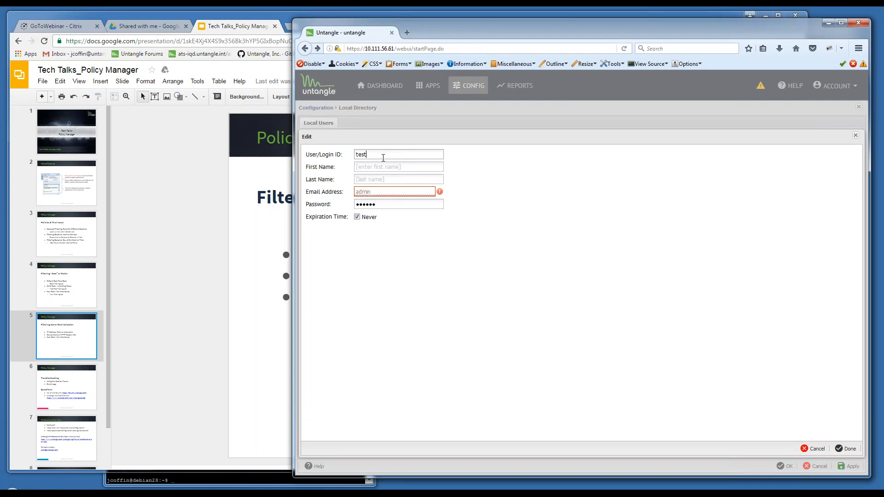
click(381, 190)
key(BackSpace)
key(BackSpace)
key(BackSpace)
key(BackSpace)
key(BackSpace)
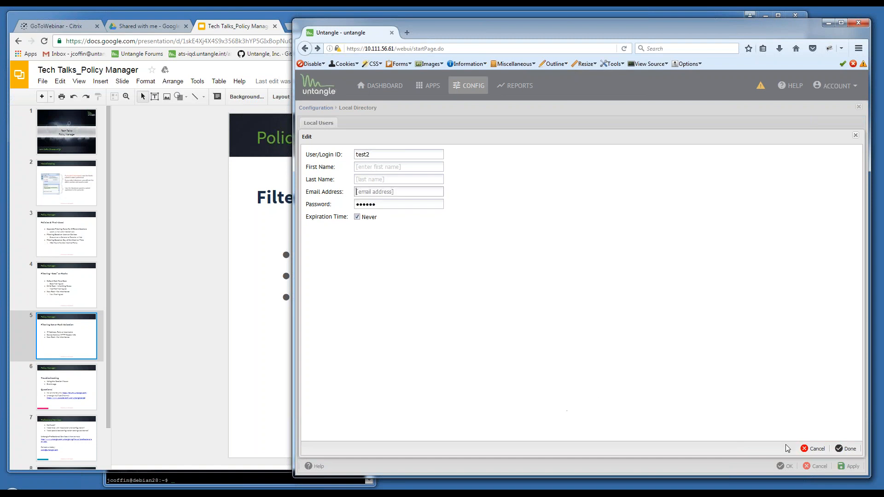
click(852, 449)
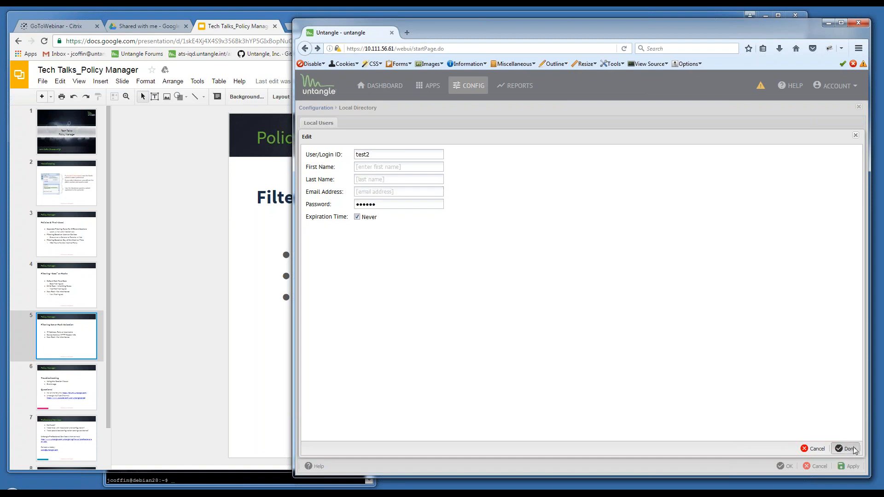
- Discard the unsaved local user and close the Local Directory
click(582, 296)
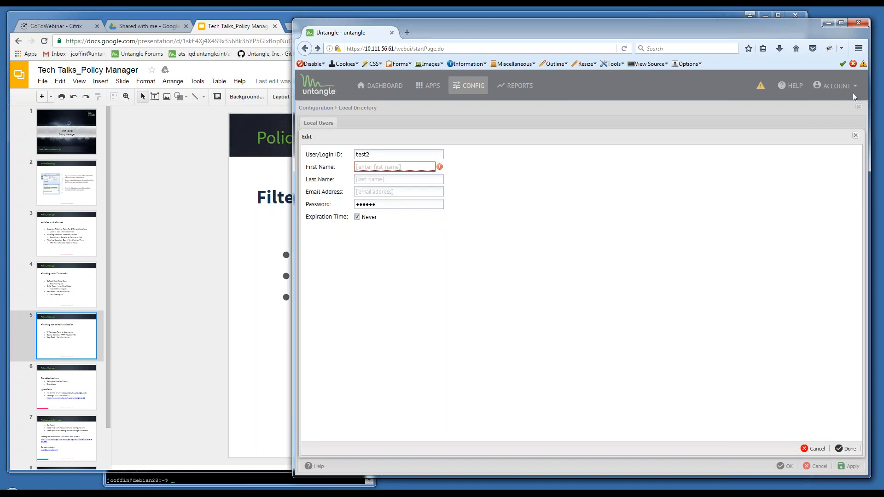
click(856, 135)
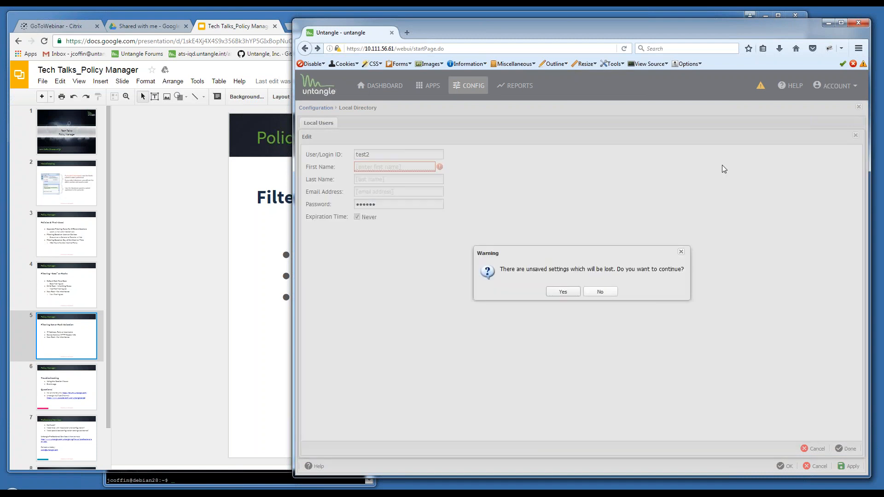
click(557, 295)
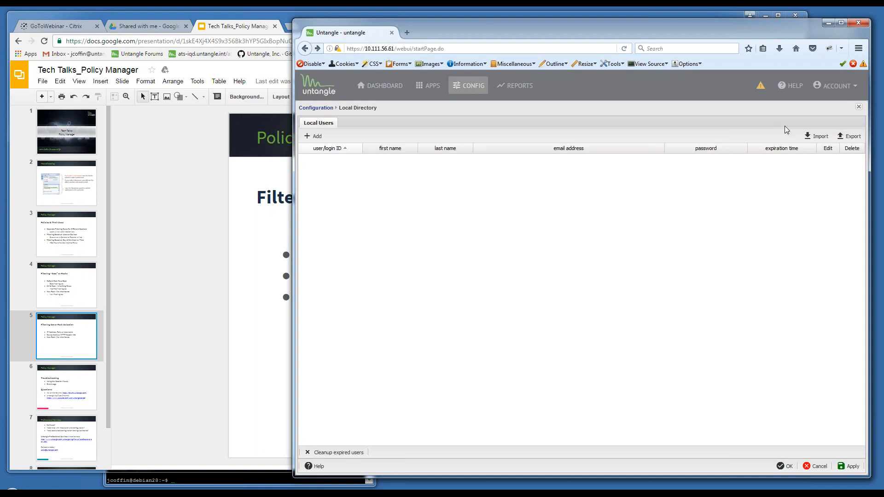
click(859, 110)
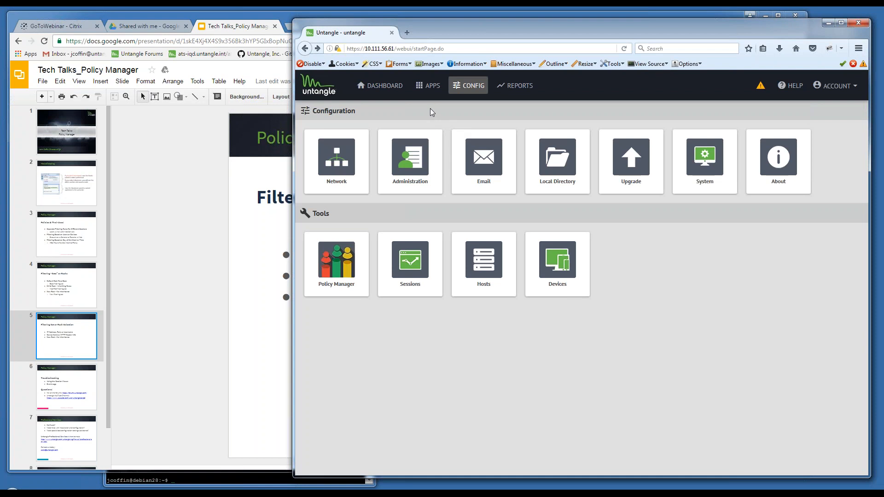
- Review the Directory Connector's Active Directory, RADIUS and Google settings, and switch to the presentation's Troubleshooting slide
click(430, 88)
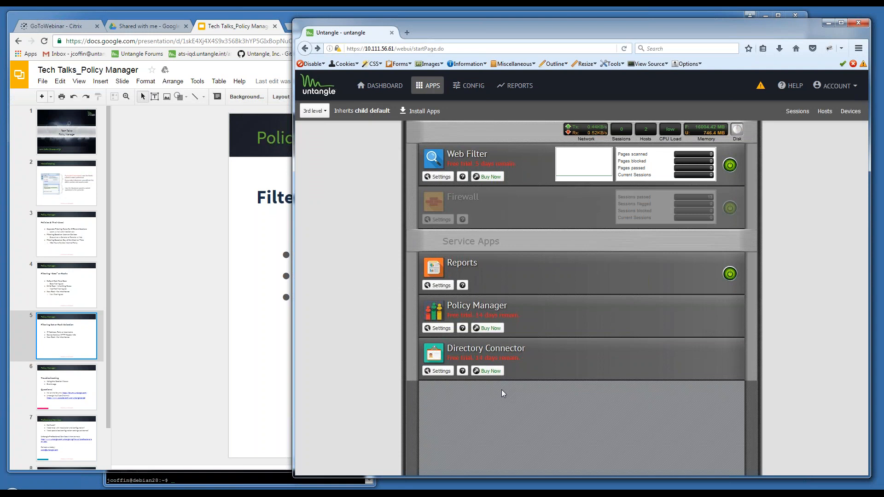
click(442, 372)
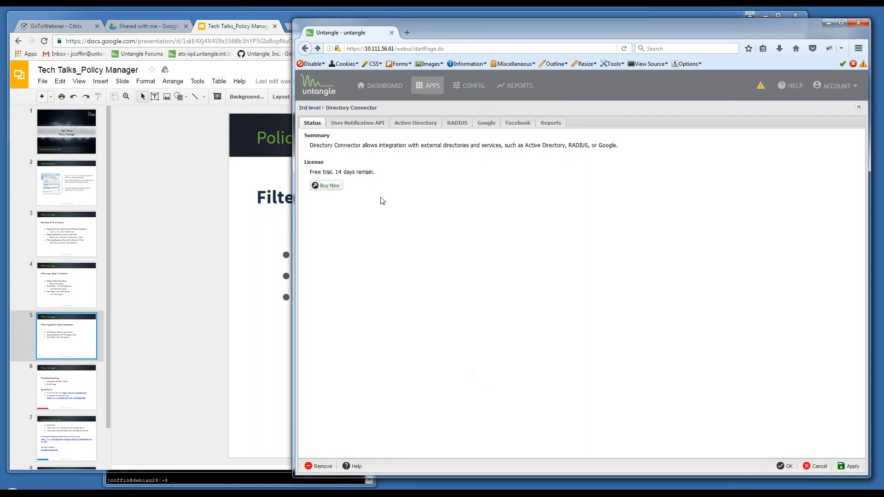
click(405, 125)
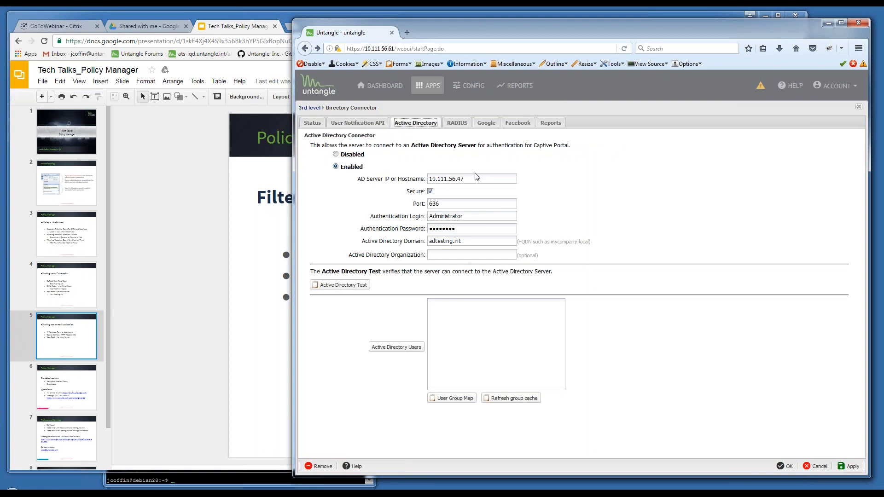
click(454, 125)
click(486, 124)
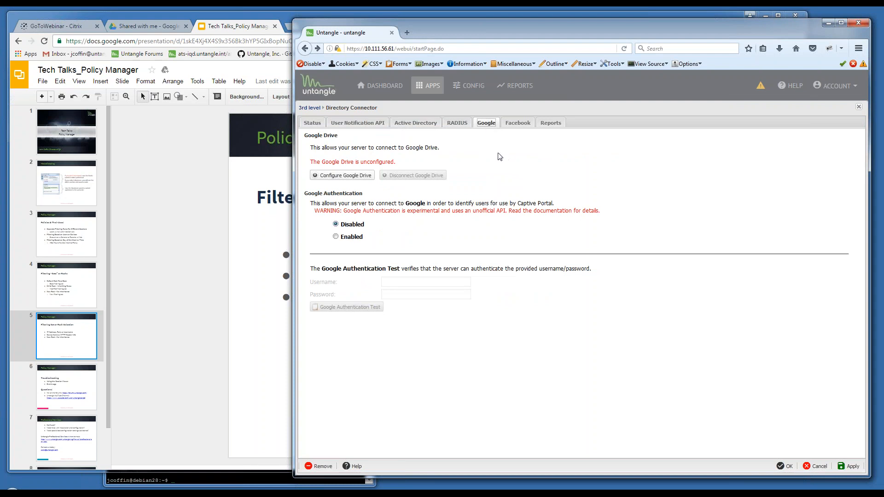
click(458, 123)
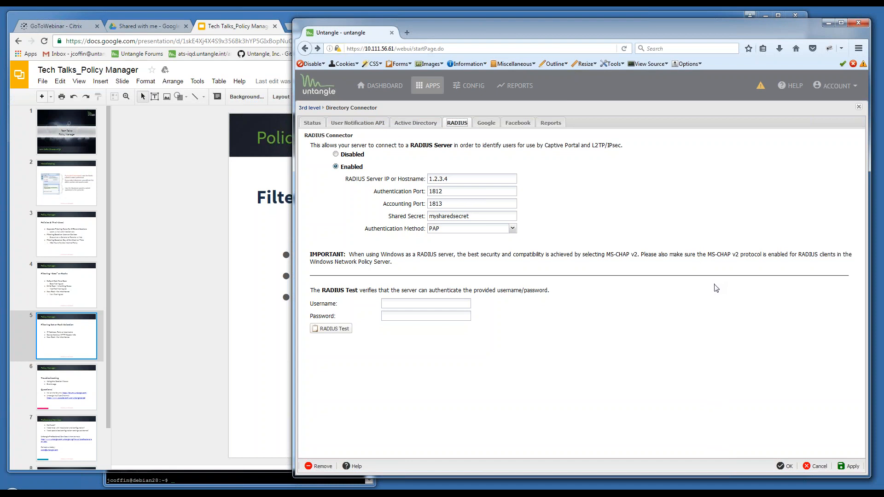
click(90, 384)
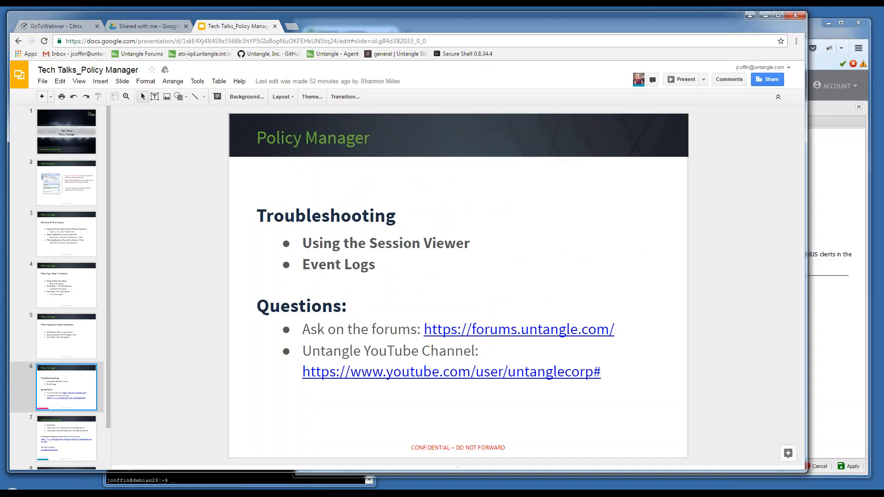